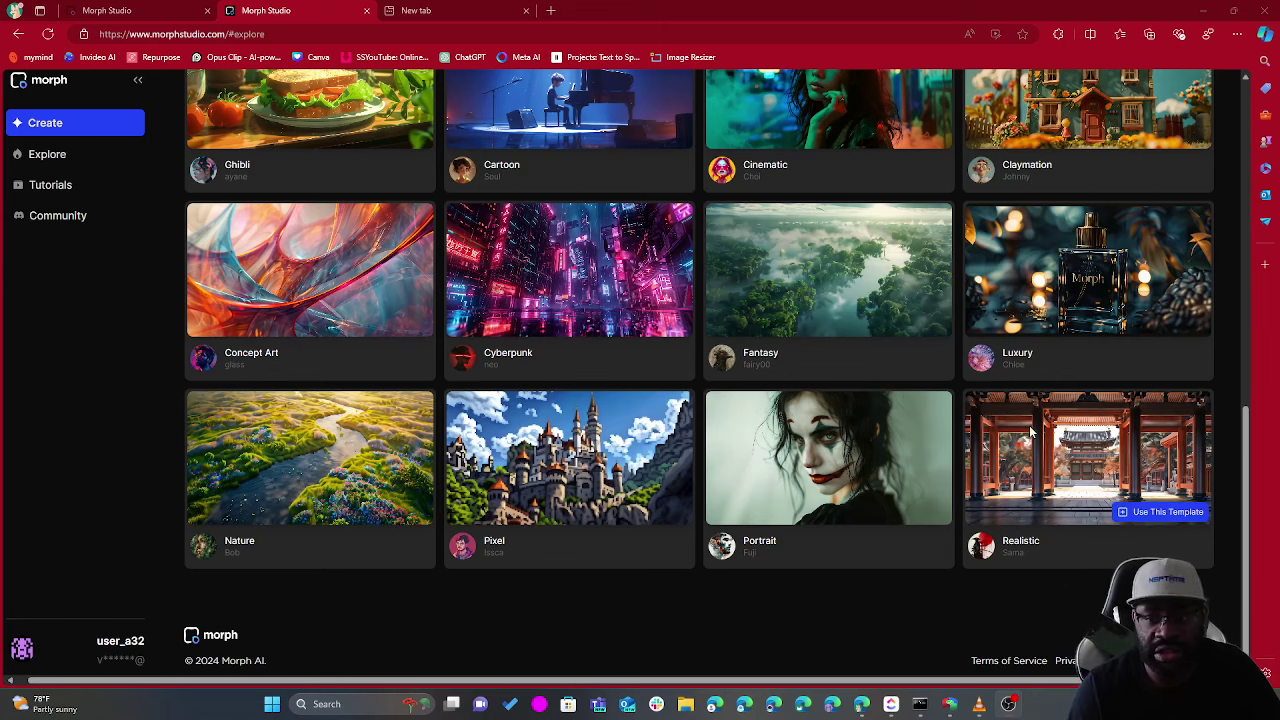
Examine the template styles in the Explore gallery and briefly check the Ghibli Style board.
scroll(1030, 430, up, 10)
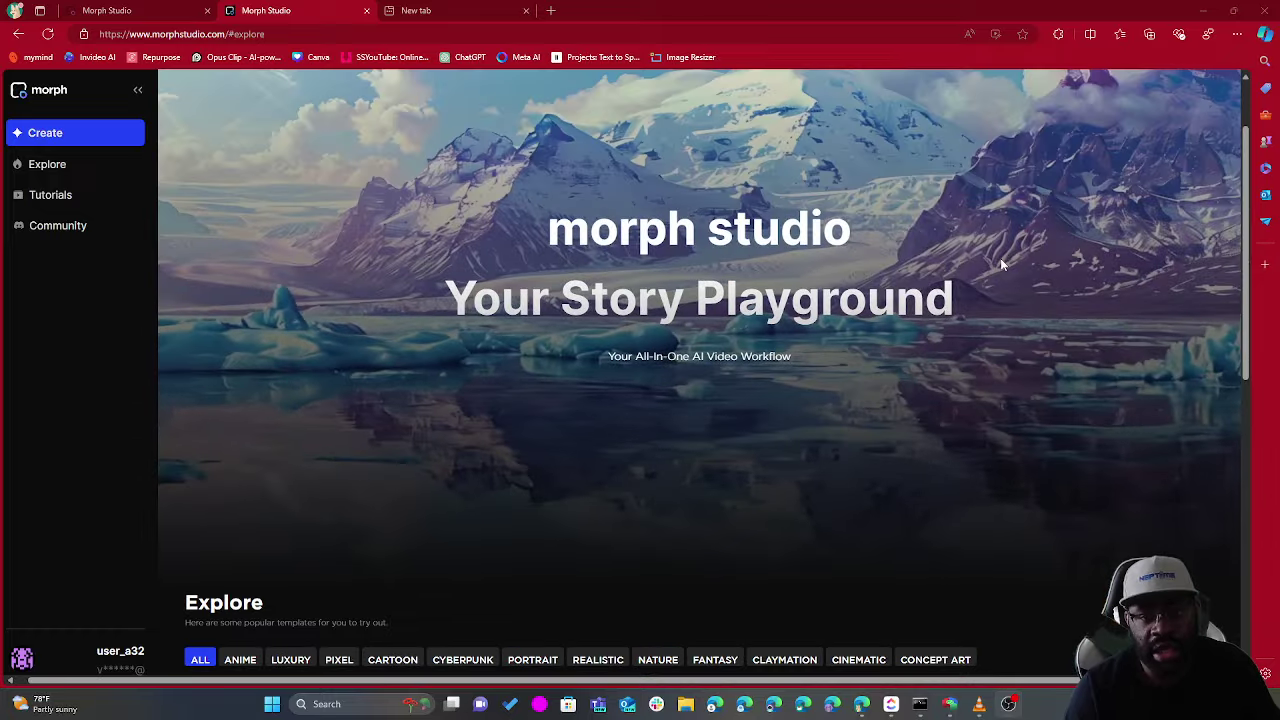
scroll(1000, 260, down, 2)
scroll(1000, 260, up, 1)
scroll(1001, 258, down, 3)
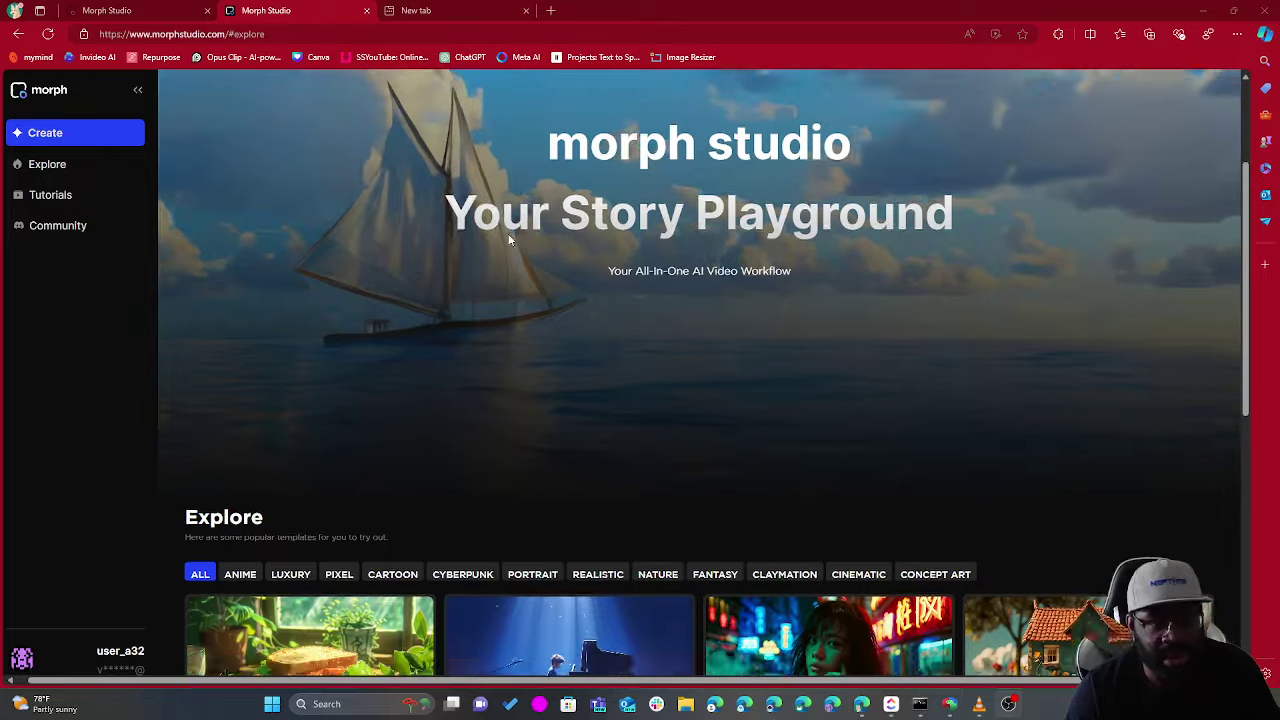
click(160, 12)
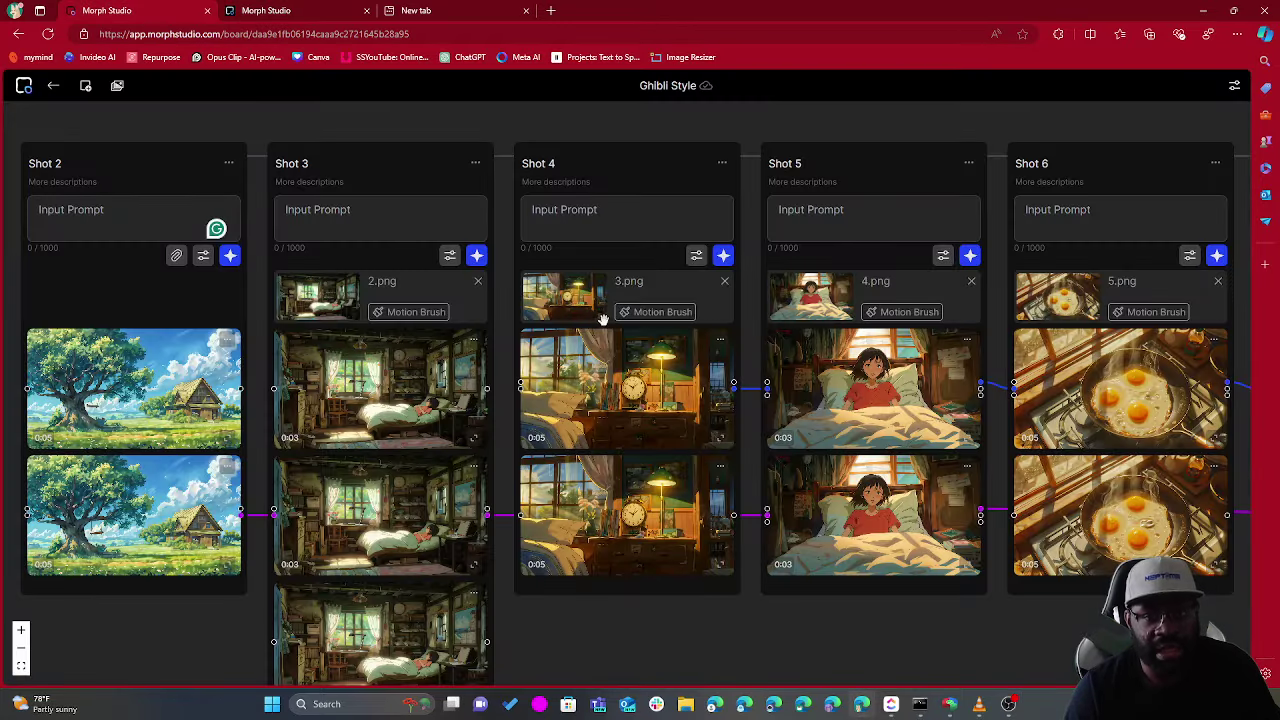
scroll(601, 305, up, 1)
click(270, 11)
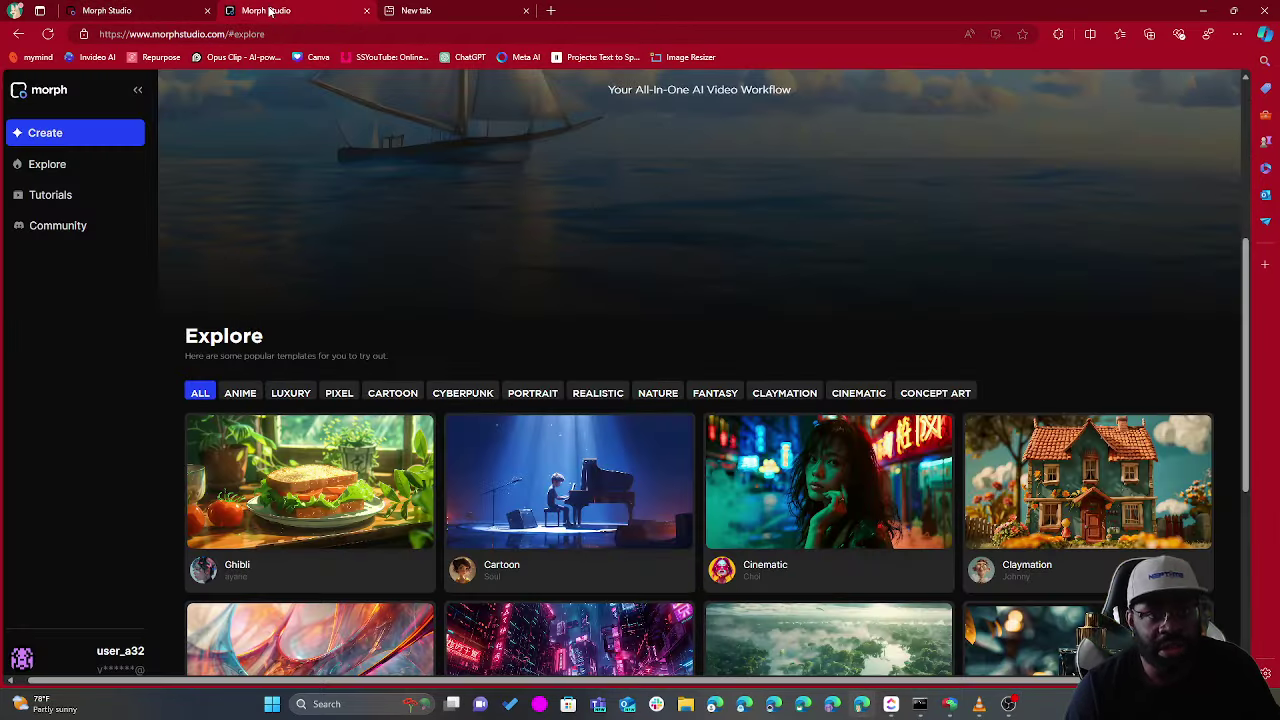
scroll(437, 204, down, 4)
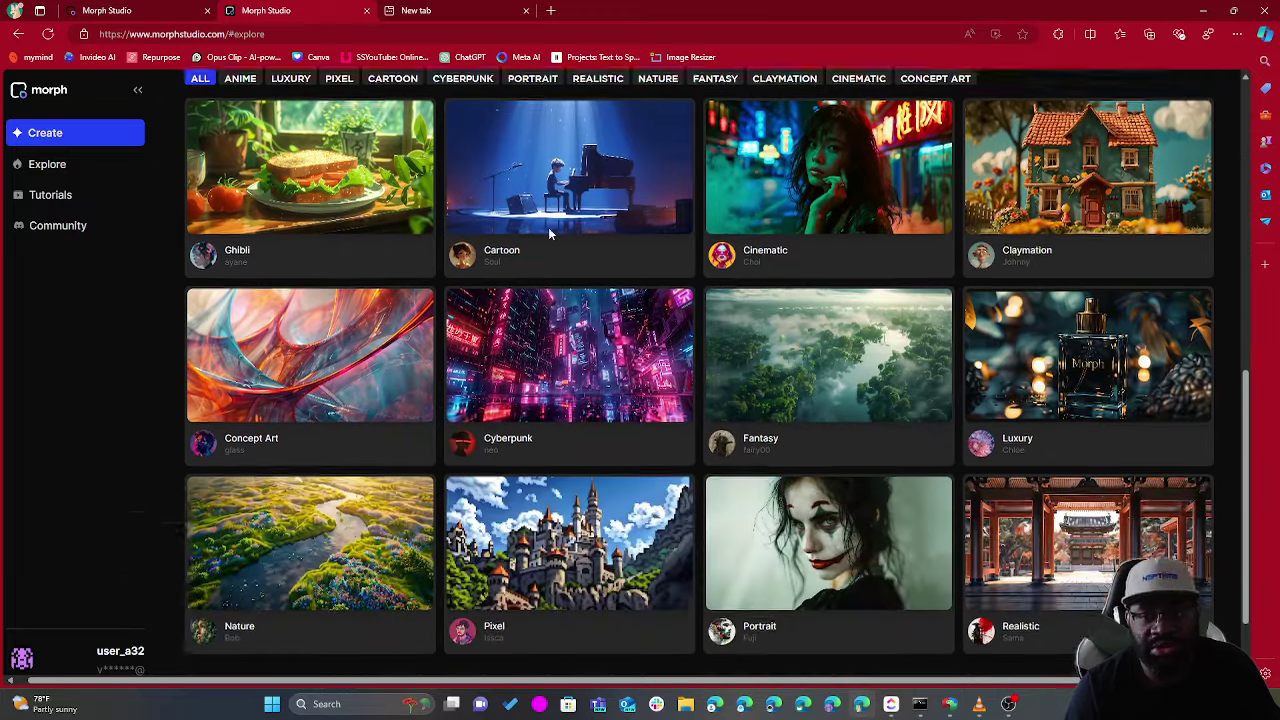
scroll(548, 226, up, 5)
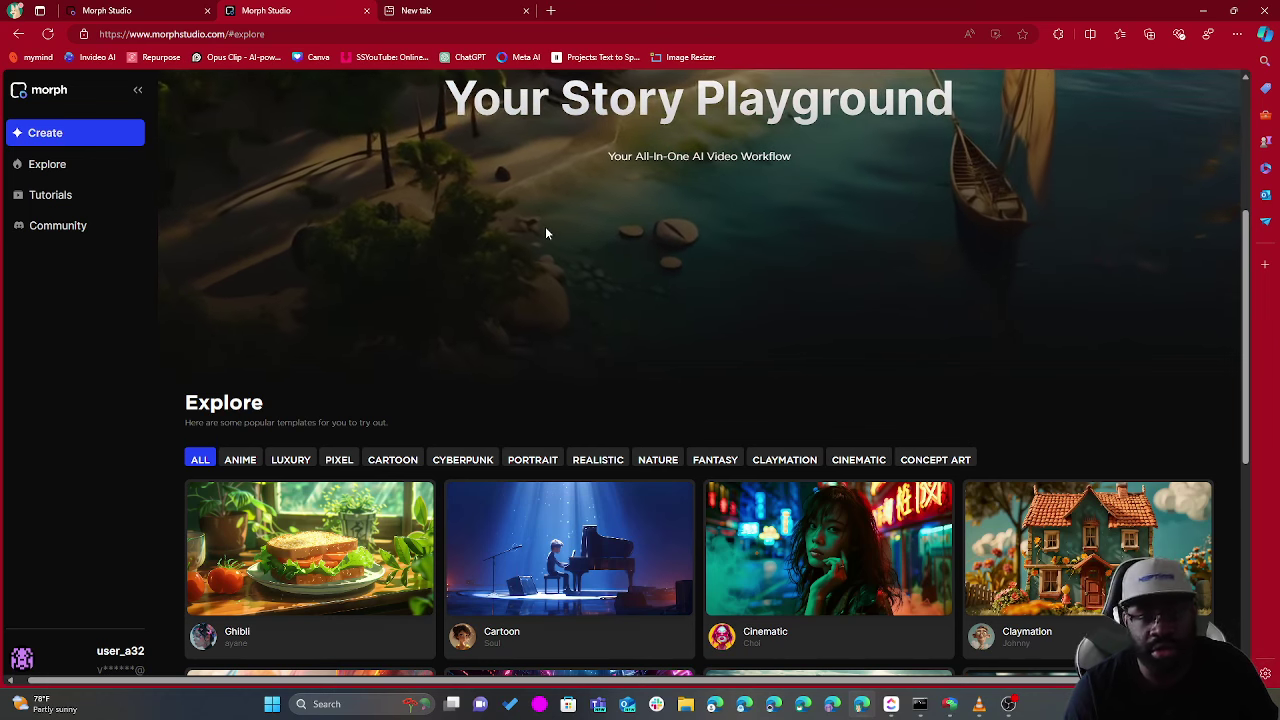
mouse_move(727, 594)
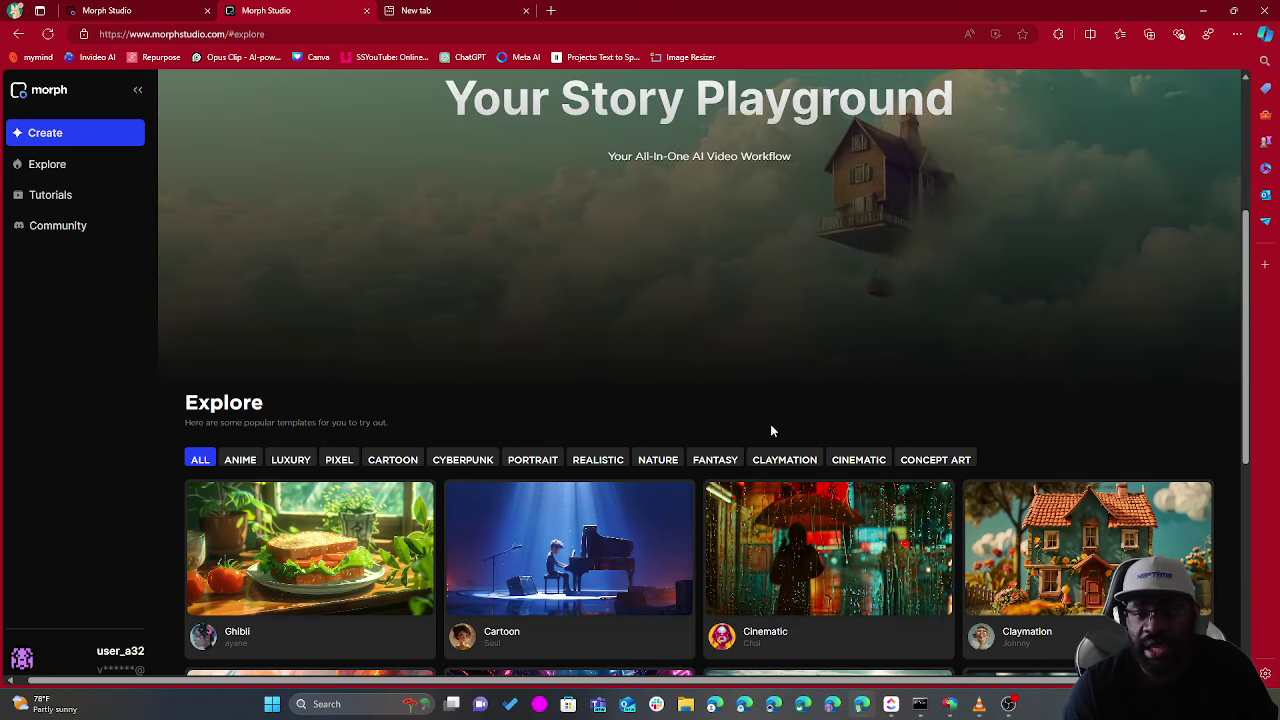
scroll(777, 460, down, 1)
scroll(777, 460, down, 1)
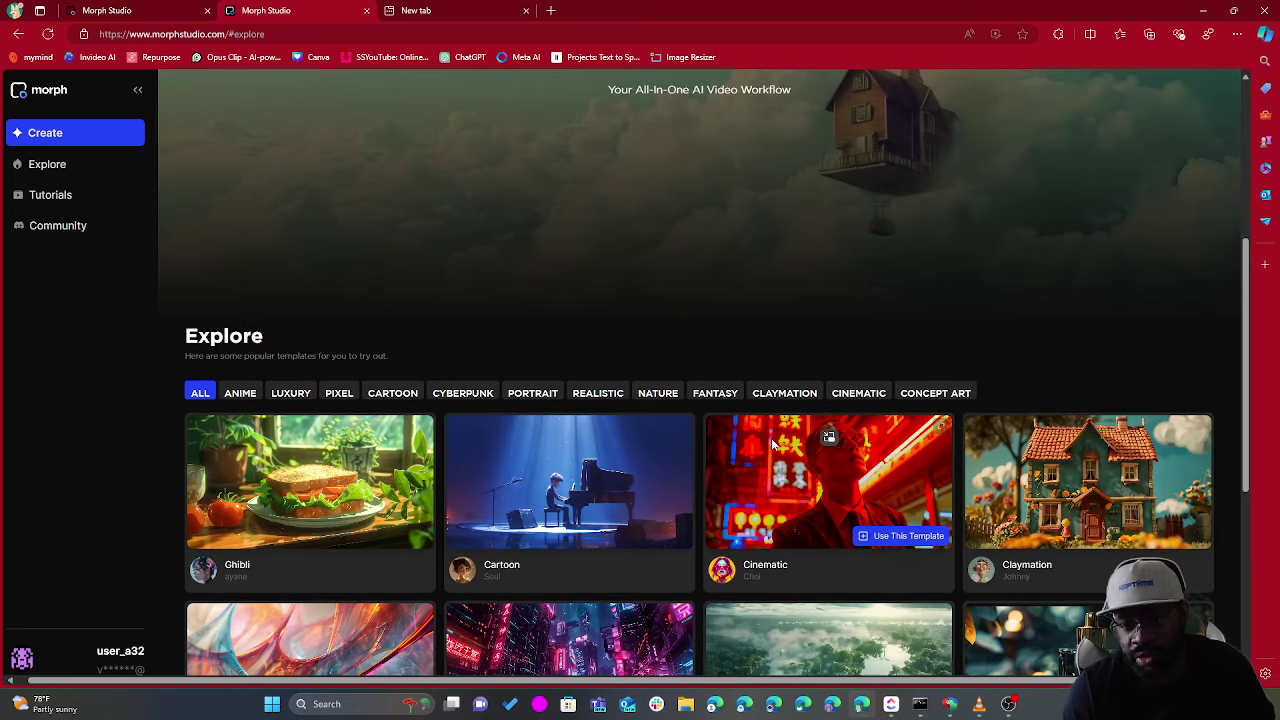
scroll(391, 263, up, 4)
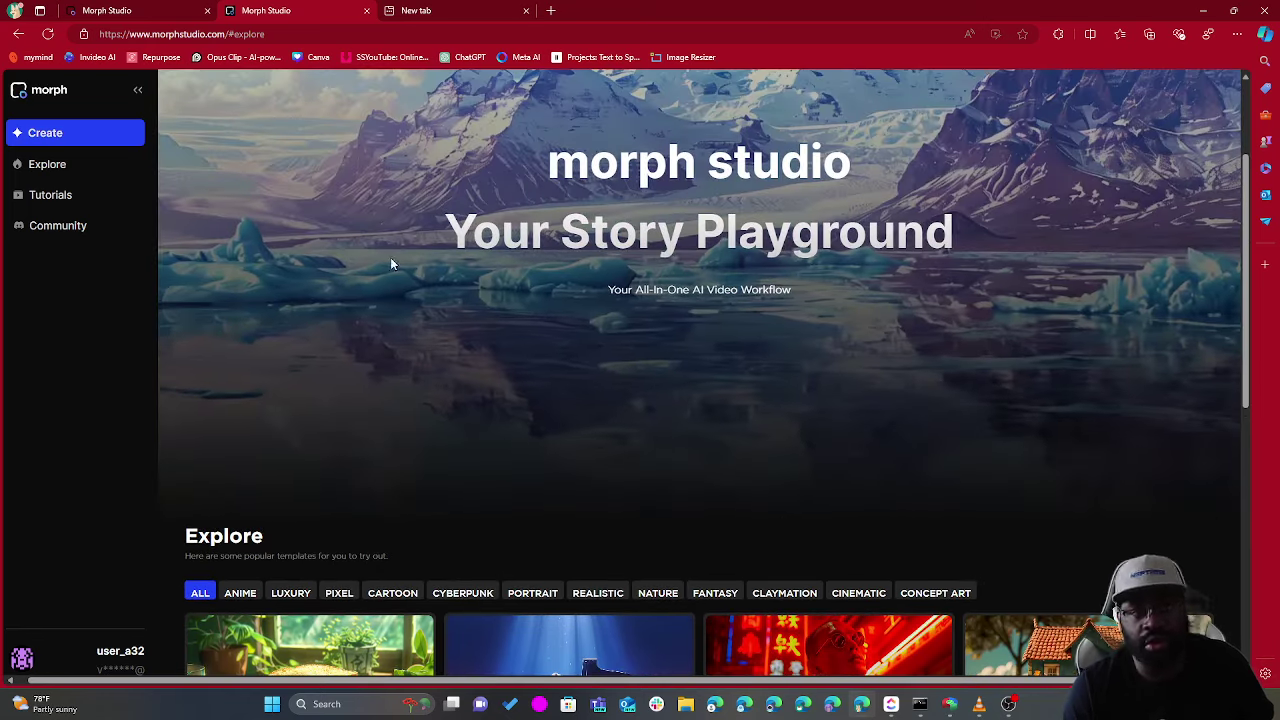
Compare the shot layout of the Ghibli Style board with the Explore templates, and return to the board.
click(100, 10)
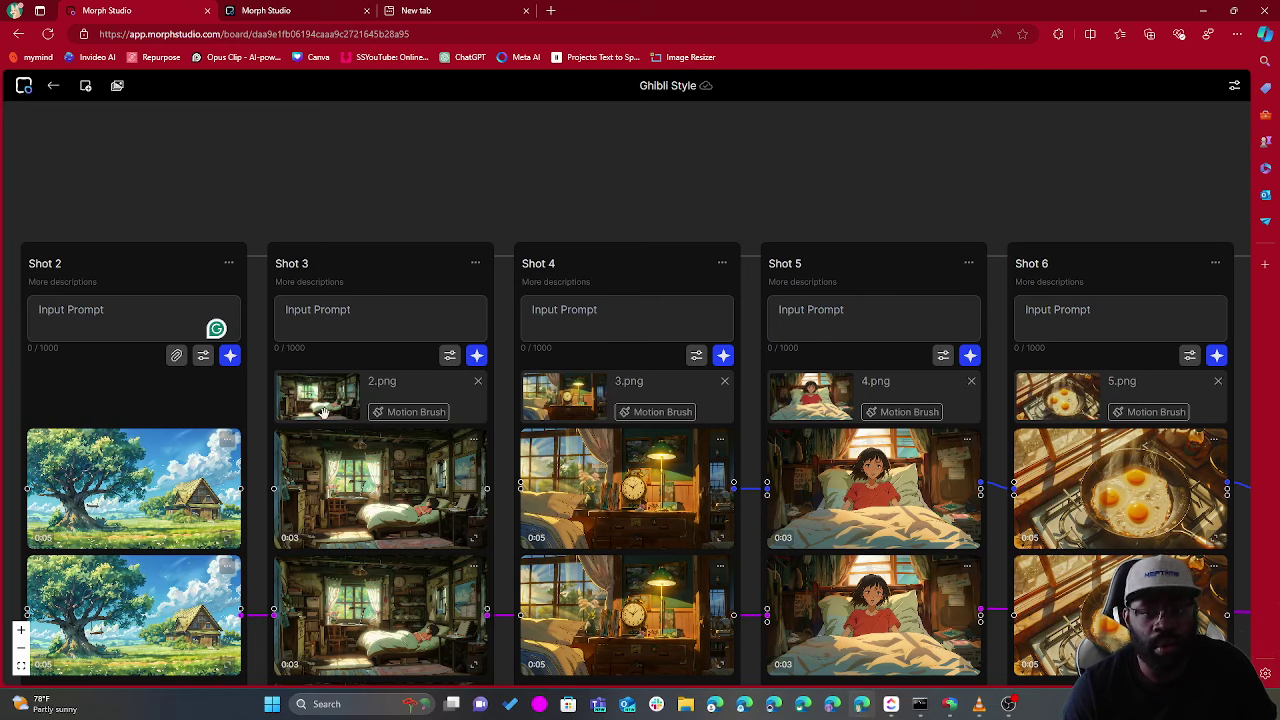
scroll(498, 432, down, 1)
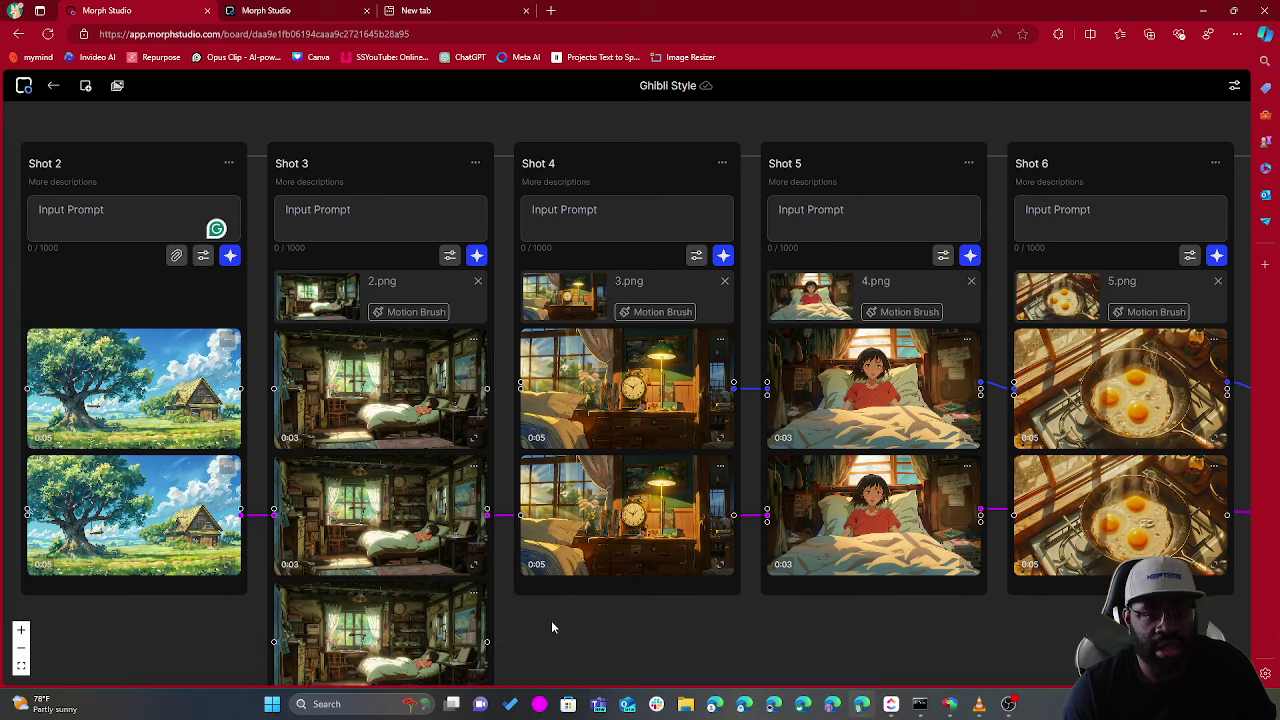
scroll(551, 620, down, 2)
scroll(885, 470, up, 1)
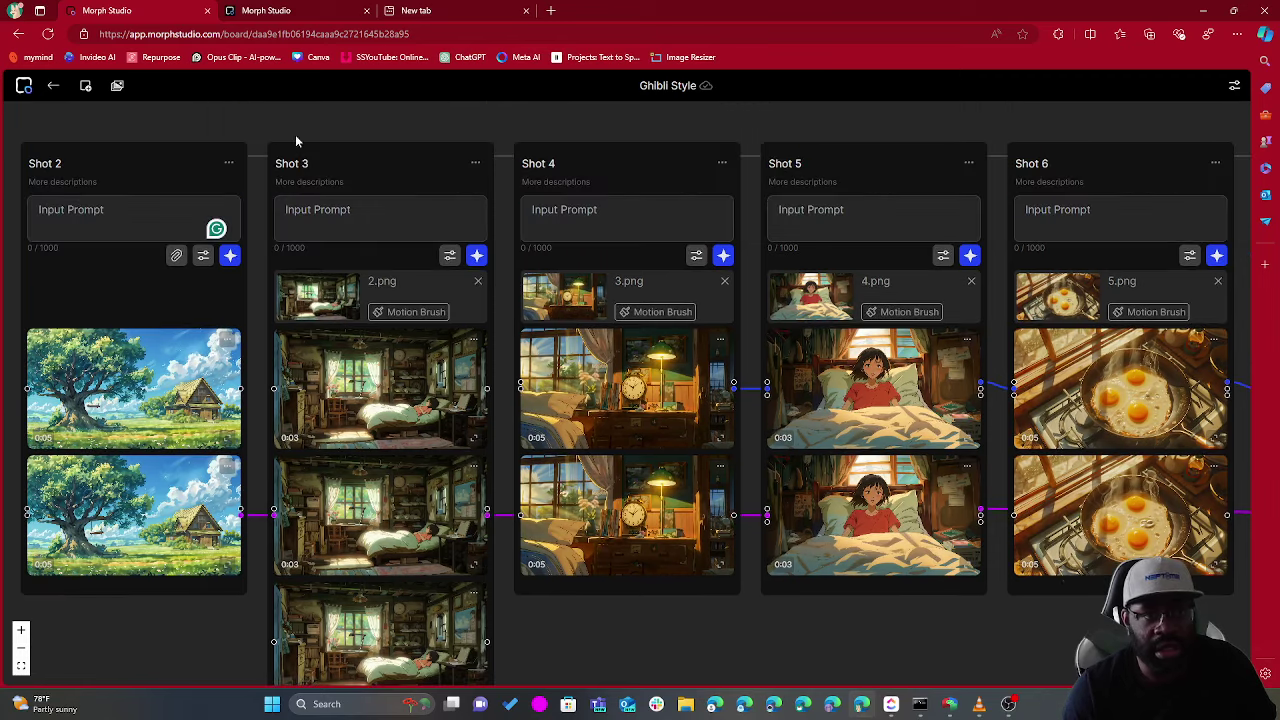
click(318, 20)
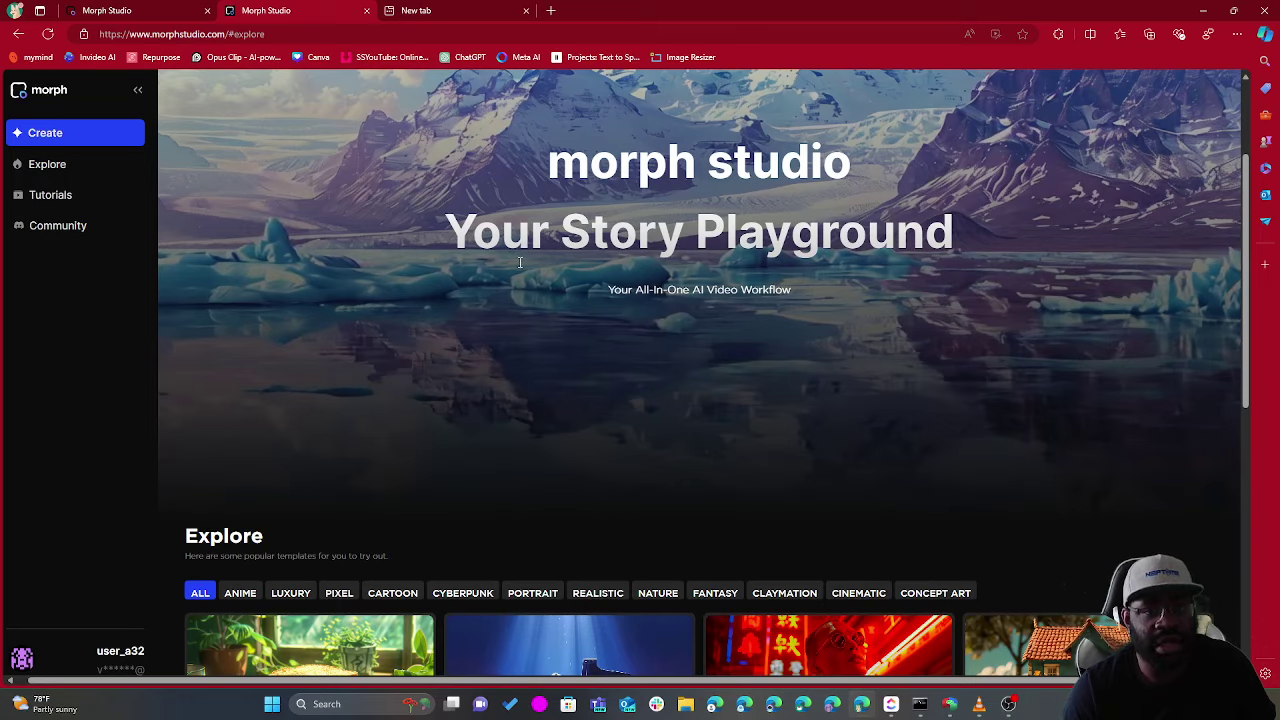
scroll(555, 337, down, 5)
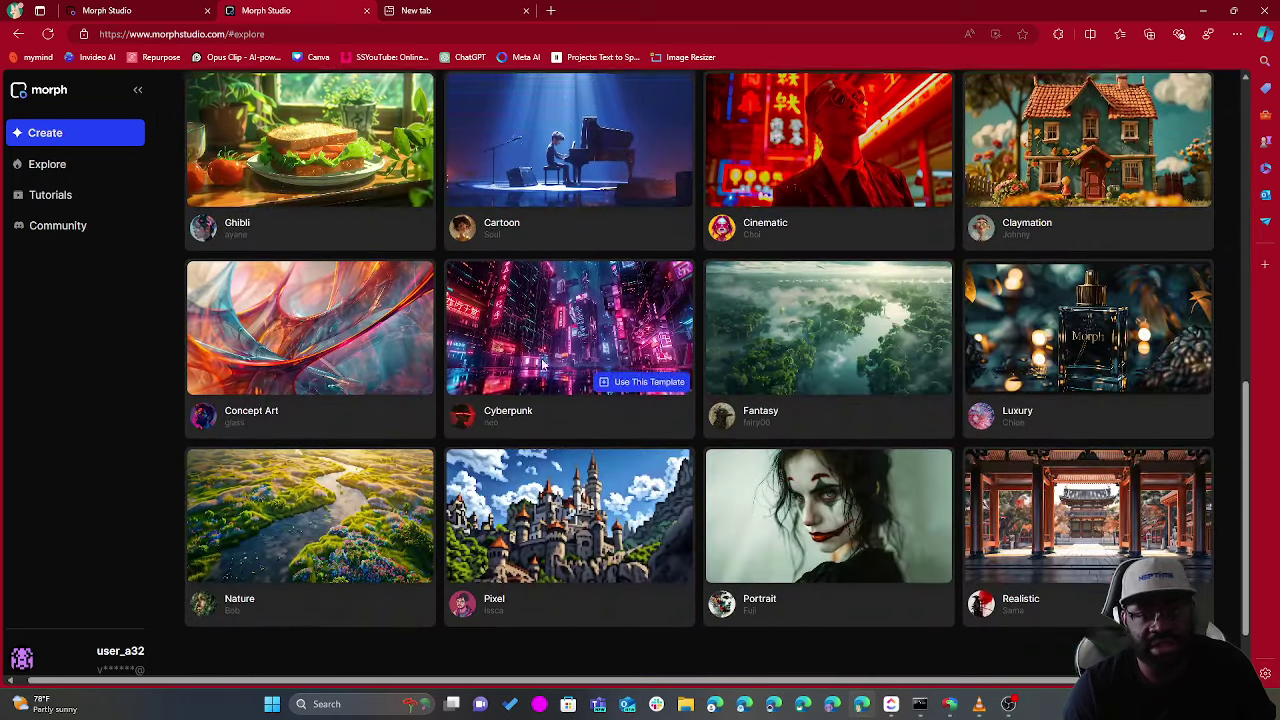
scroll(543, 365, down, 1)
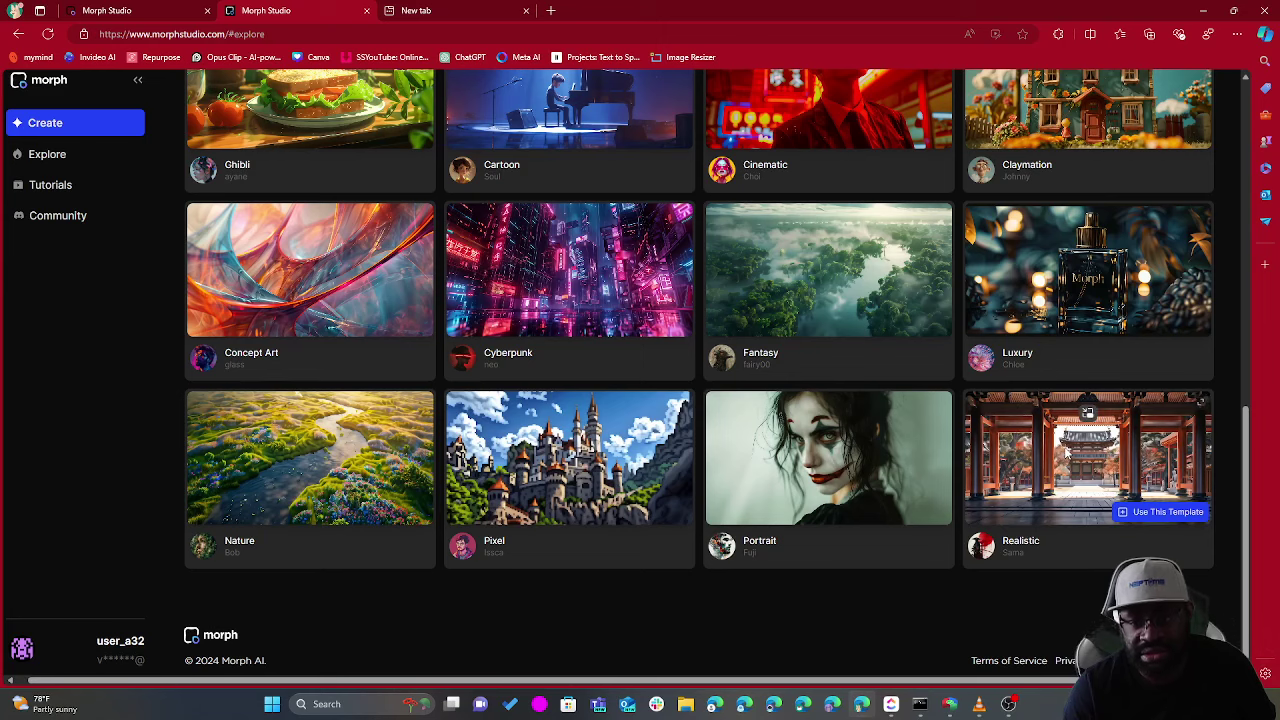
scroll(1045, 355, up, 1)
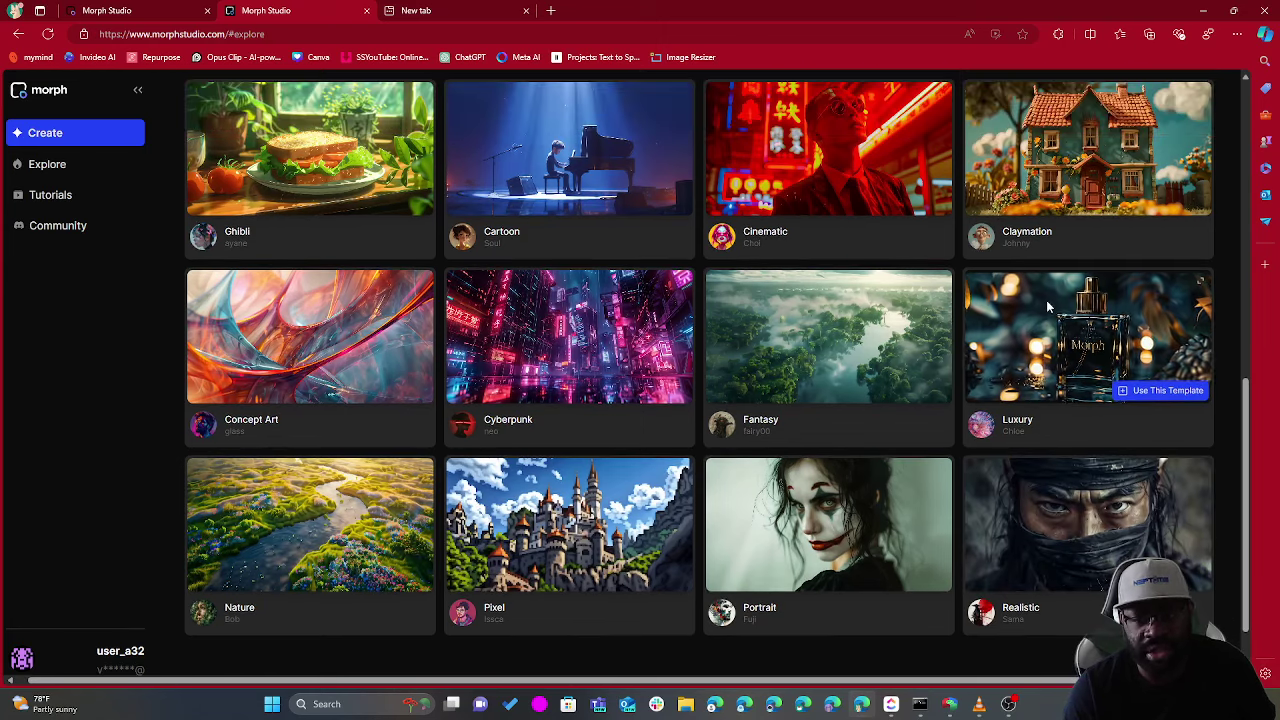
scroll(1041, 290, up, 2)
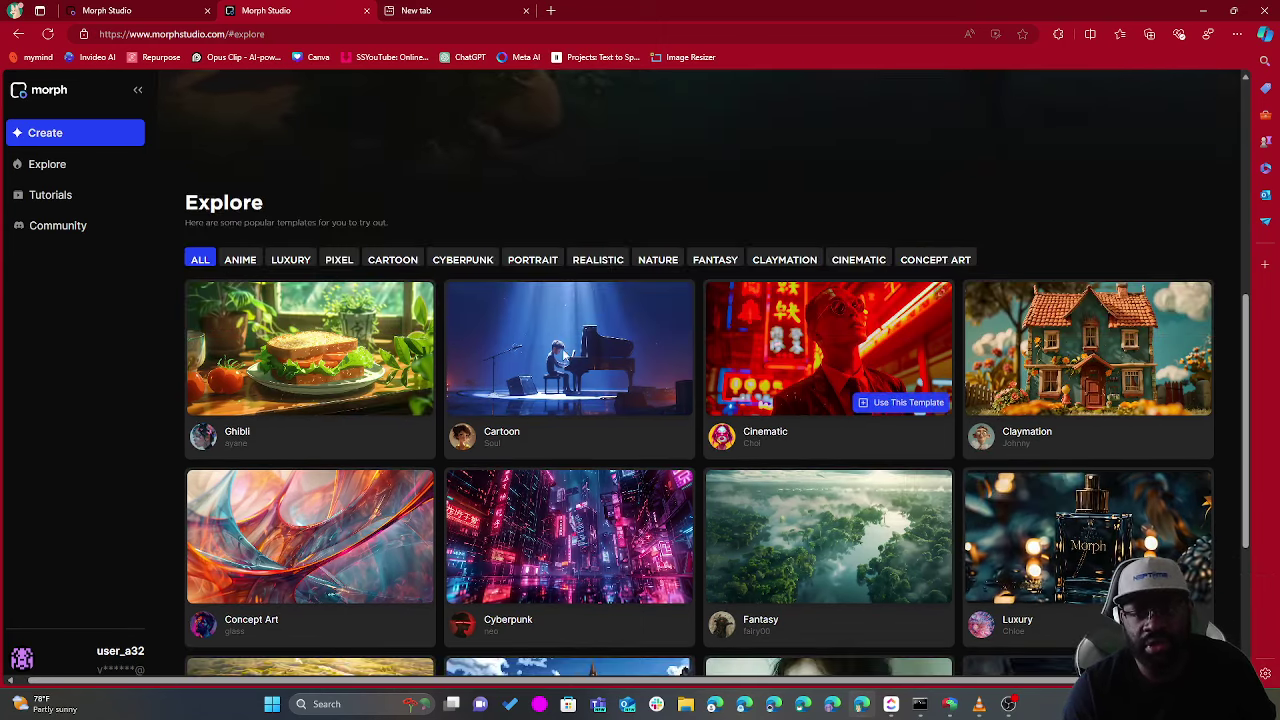
click(153, 11)
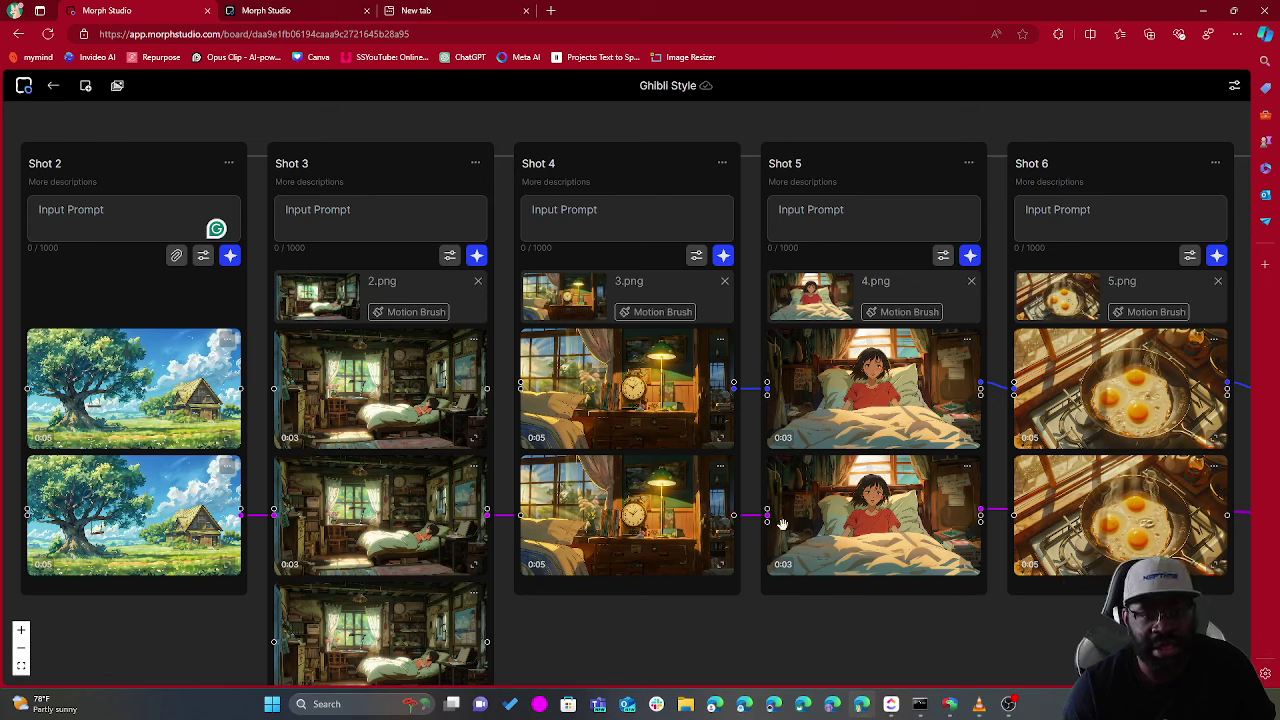
drag(867, 610, 909, 606)
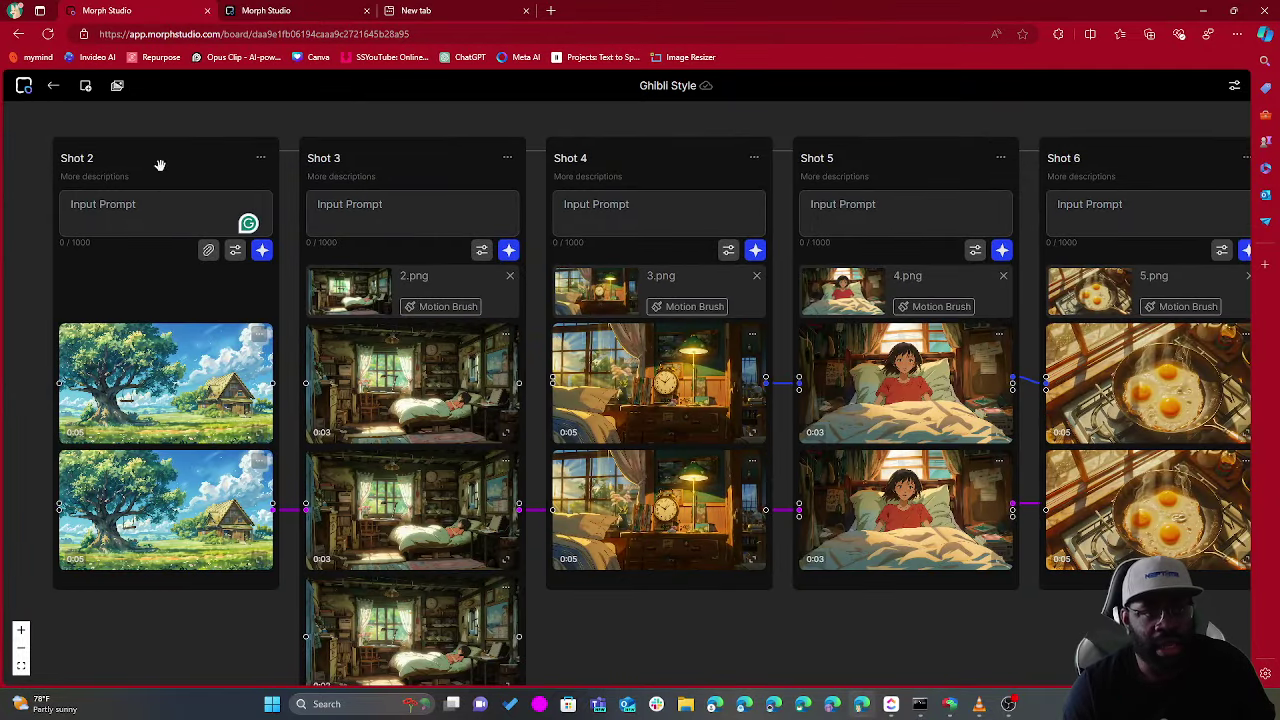
Add two blank shots to the Ghibli Style board and view the batch image upload dialog without uploading.
click(82, 87)
click(88, 88)
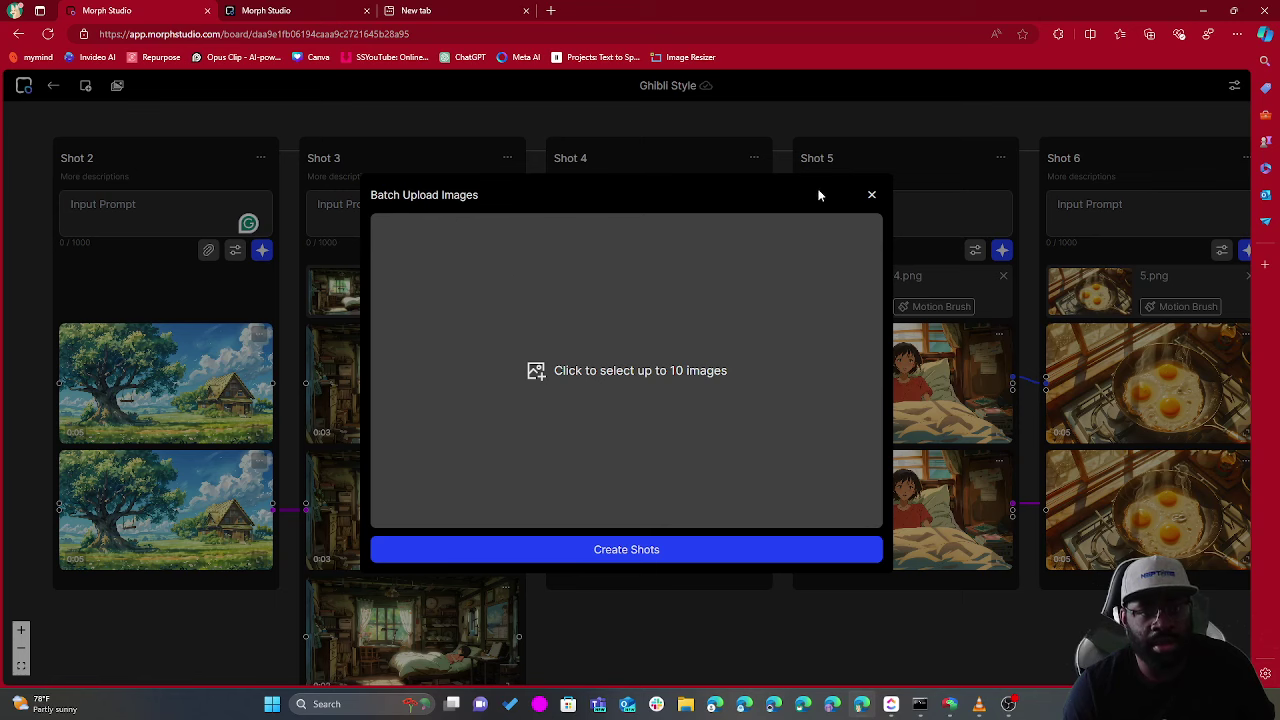
click(872, 194)
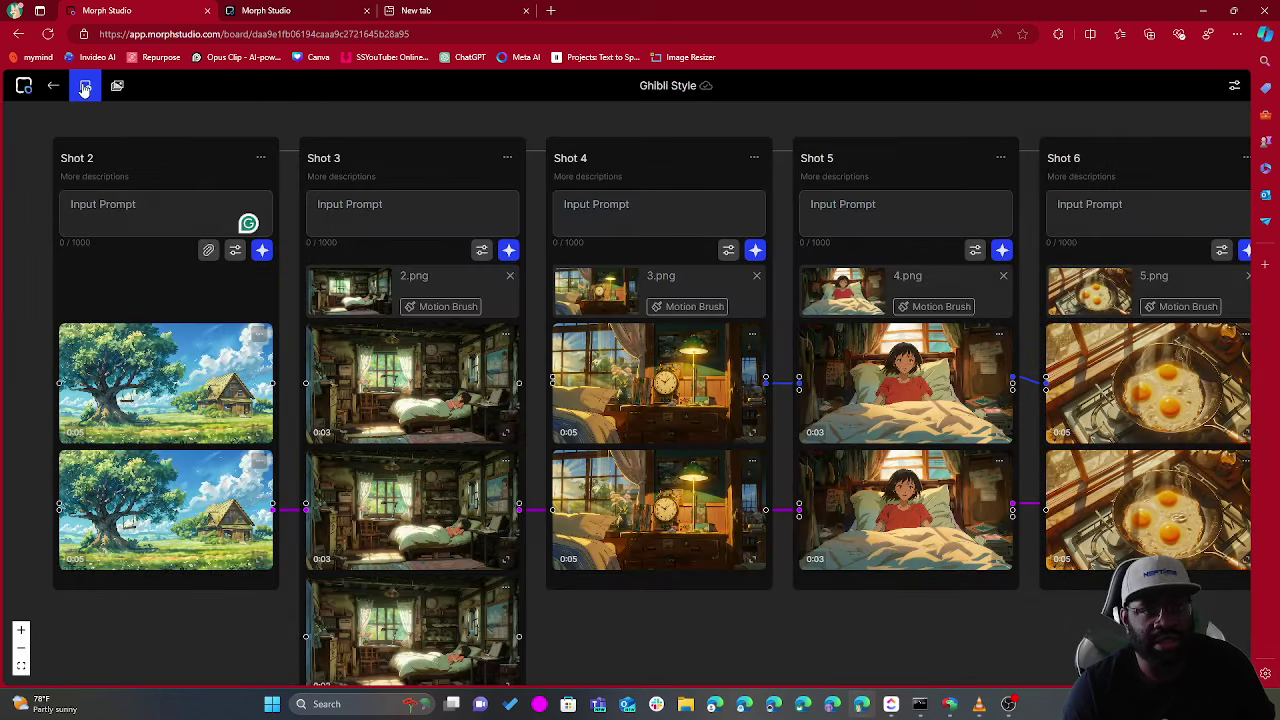
Delete the blank Shot 11 and the blank second Shot 10 beside the Export column.
scroll(740, 300, up, 1)
scroll(759, 511, right, 10)
click(1137, 183)
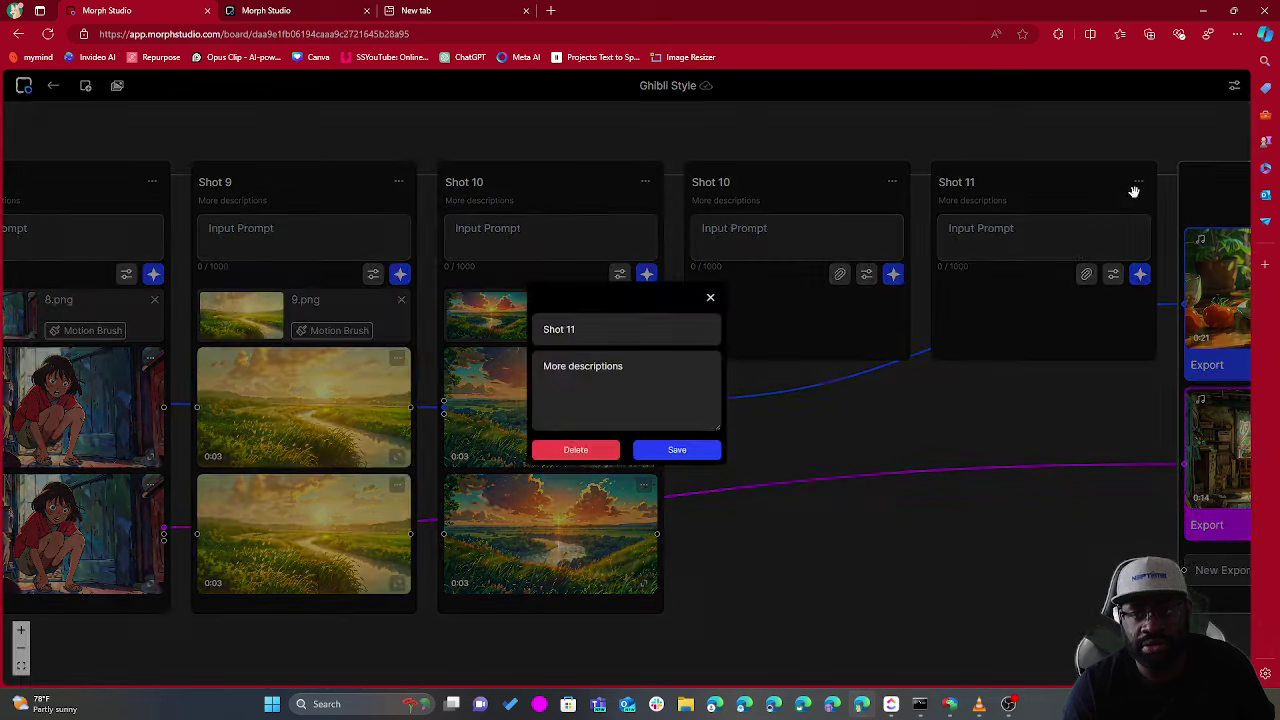
click(539, 455)
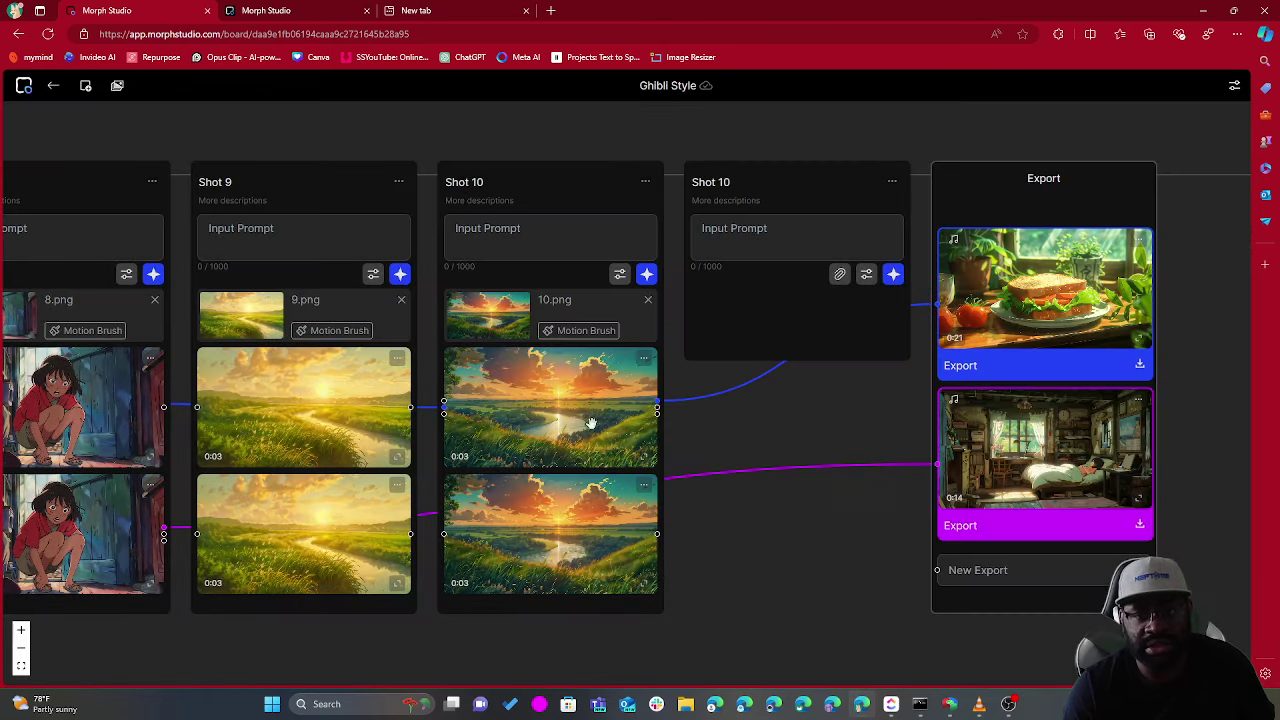
click(891, 182)
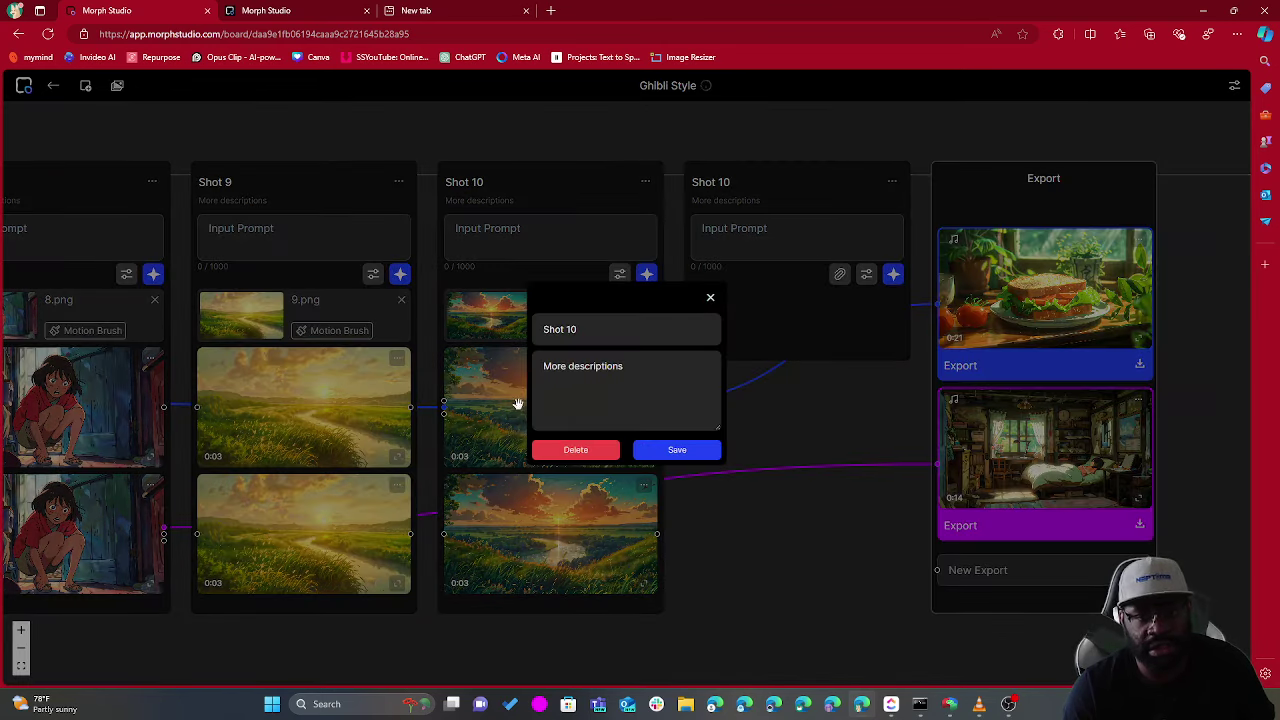
click(572, 450)
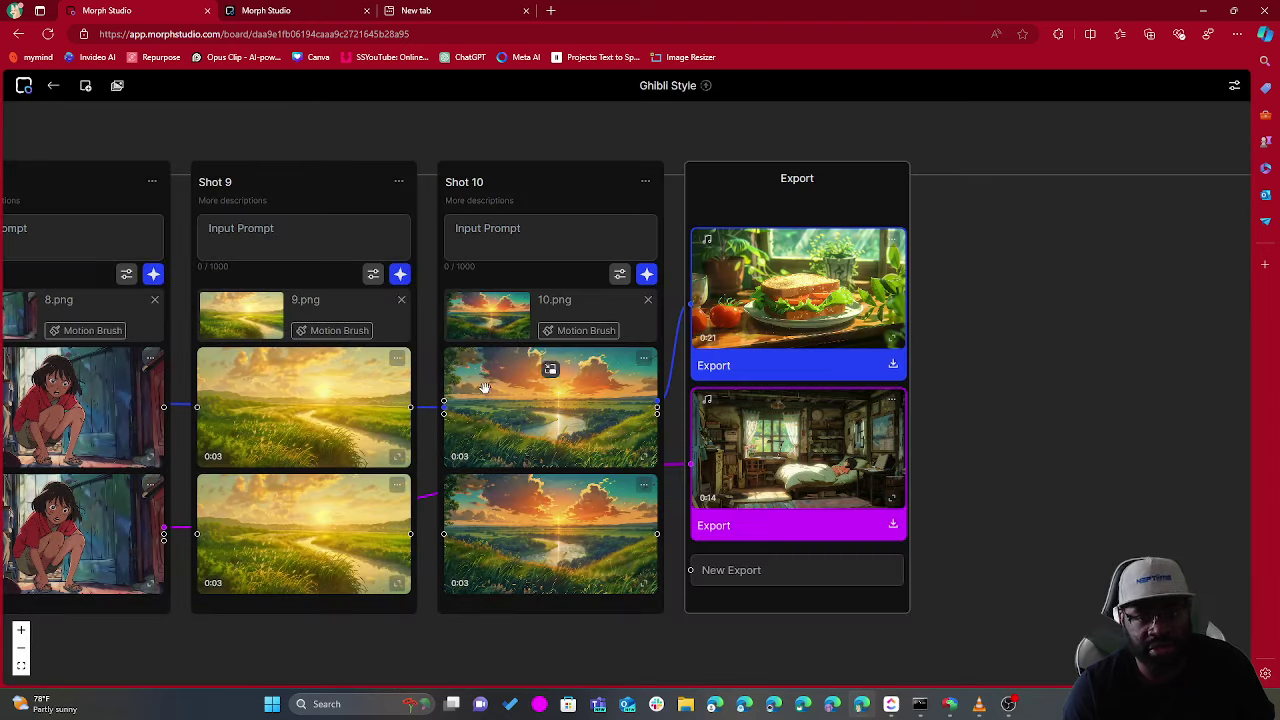
Add one blank shot before the Export column and view the batch image upload dialog without uploading.
click(86, 85)
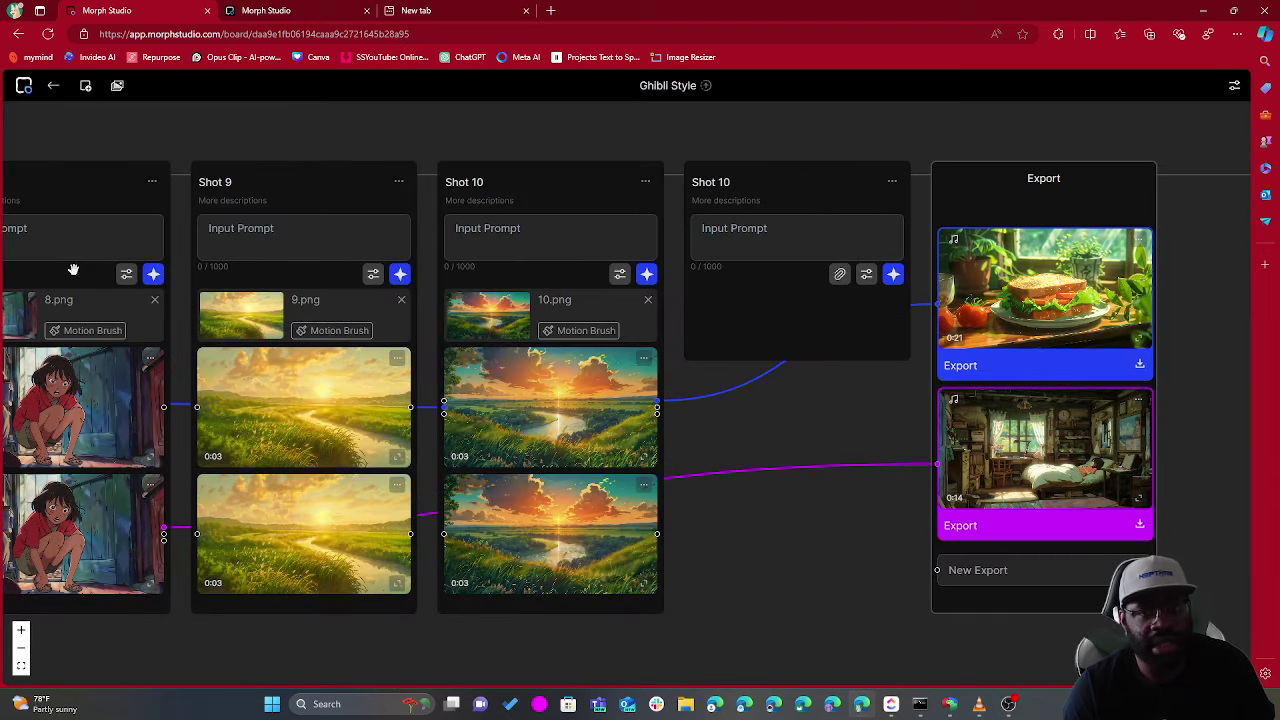
click(118, 87)
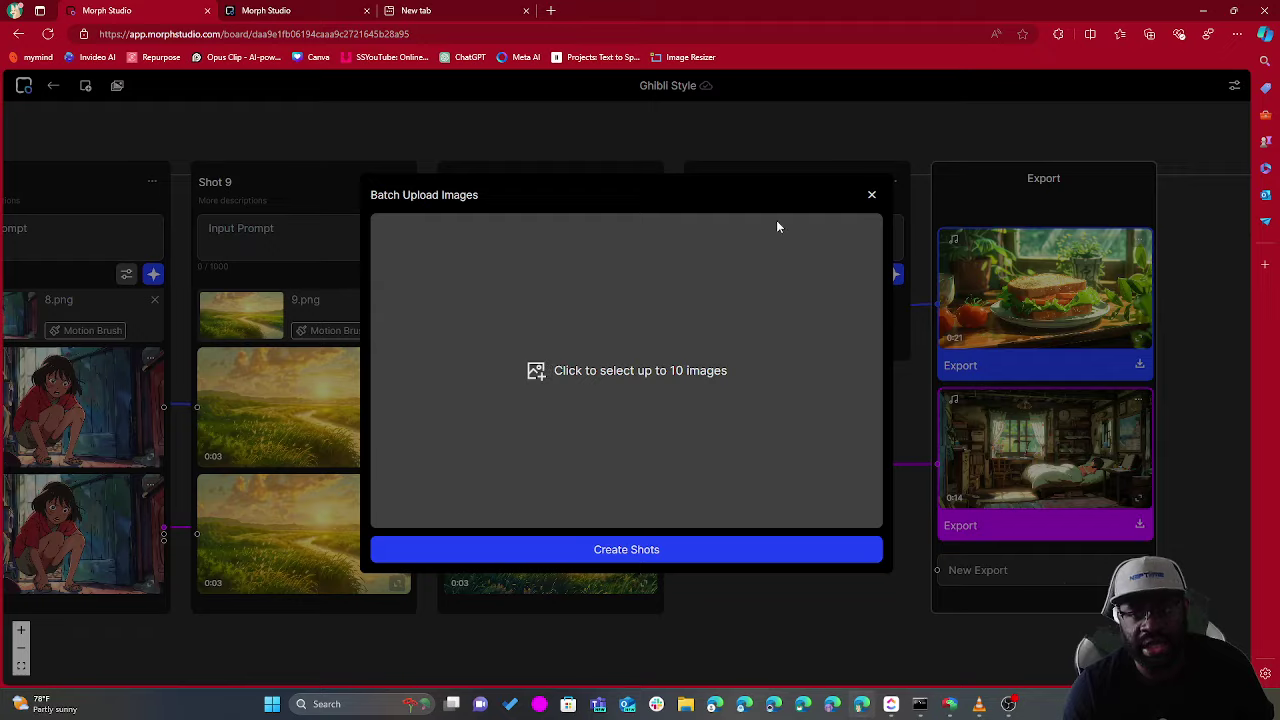
click(871, 195)
Examine the prompt fields, reference images and Motion Brush options of the board's shots, from Shot 2 onward.
drag(337, 329, 1276, 337)
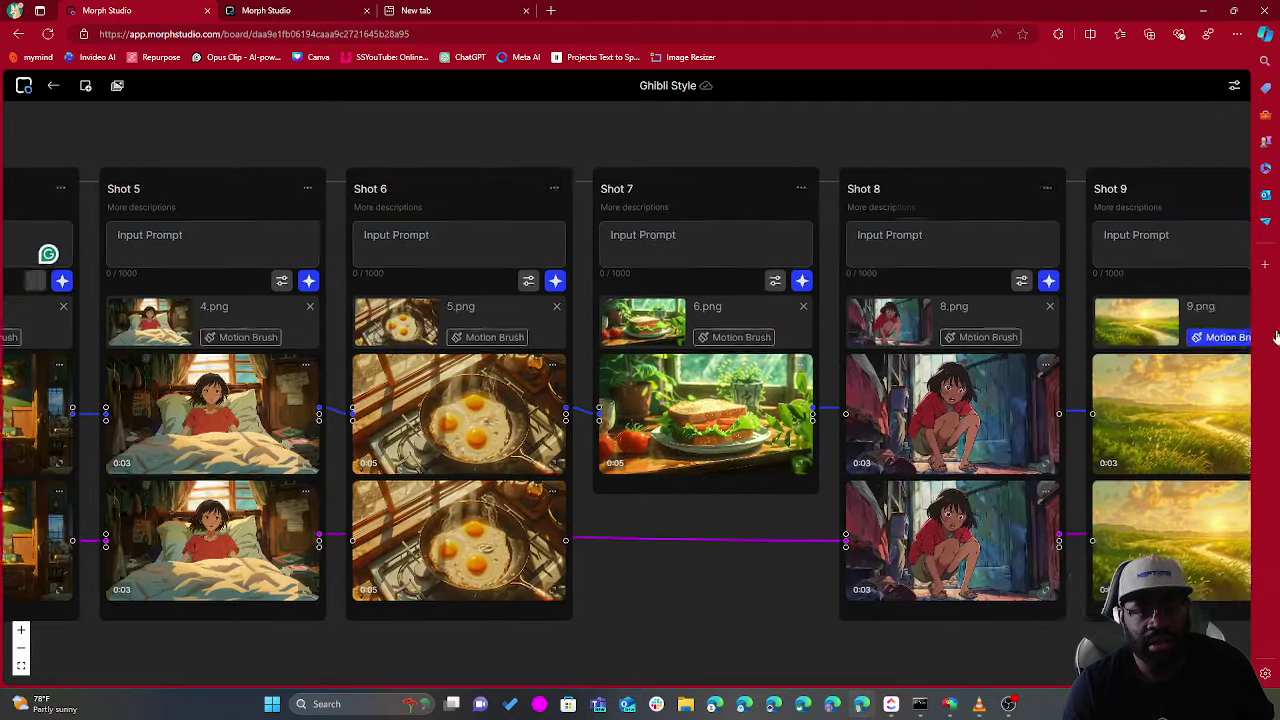
scroll(535, 335, left, 9)
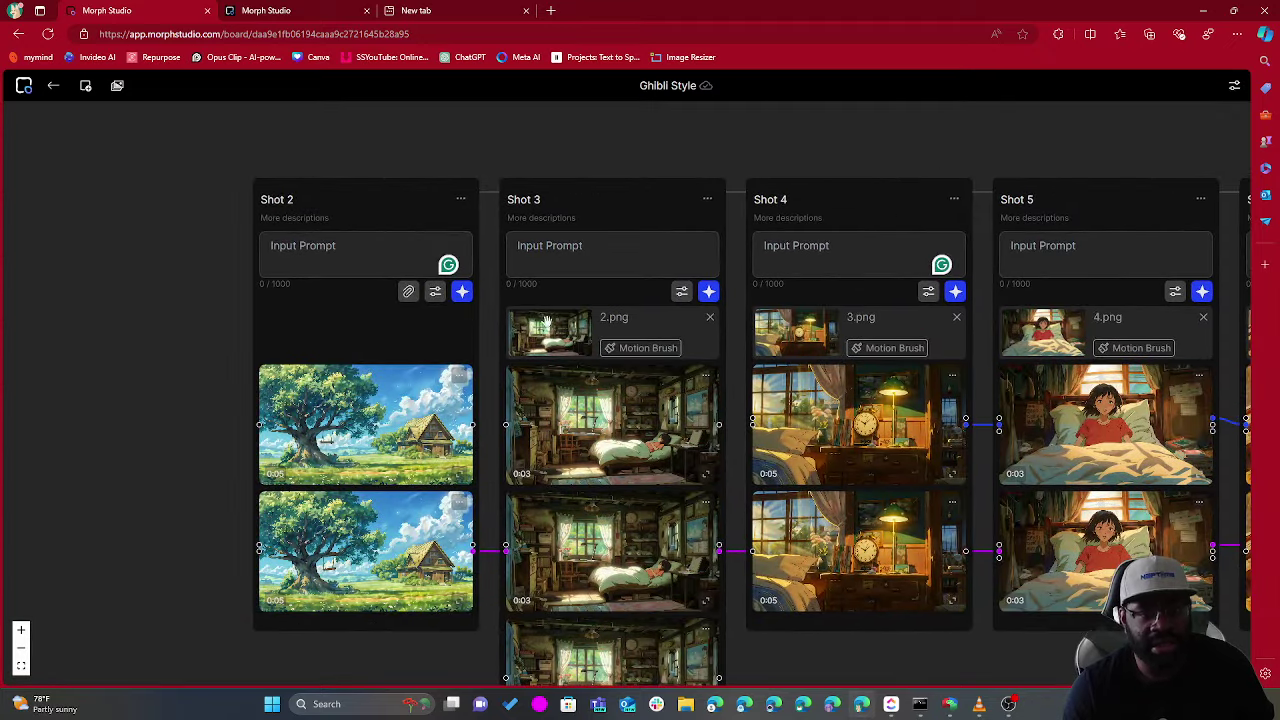
scroll(547, 320, right, 3)
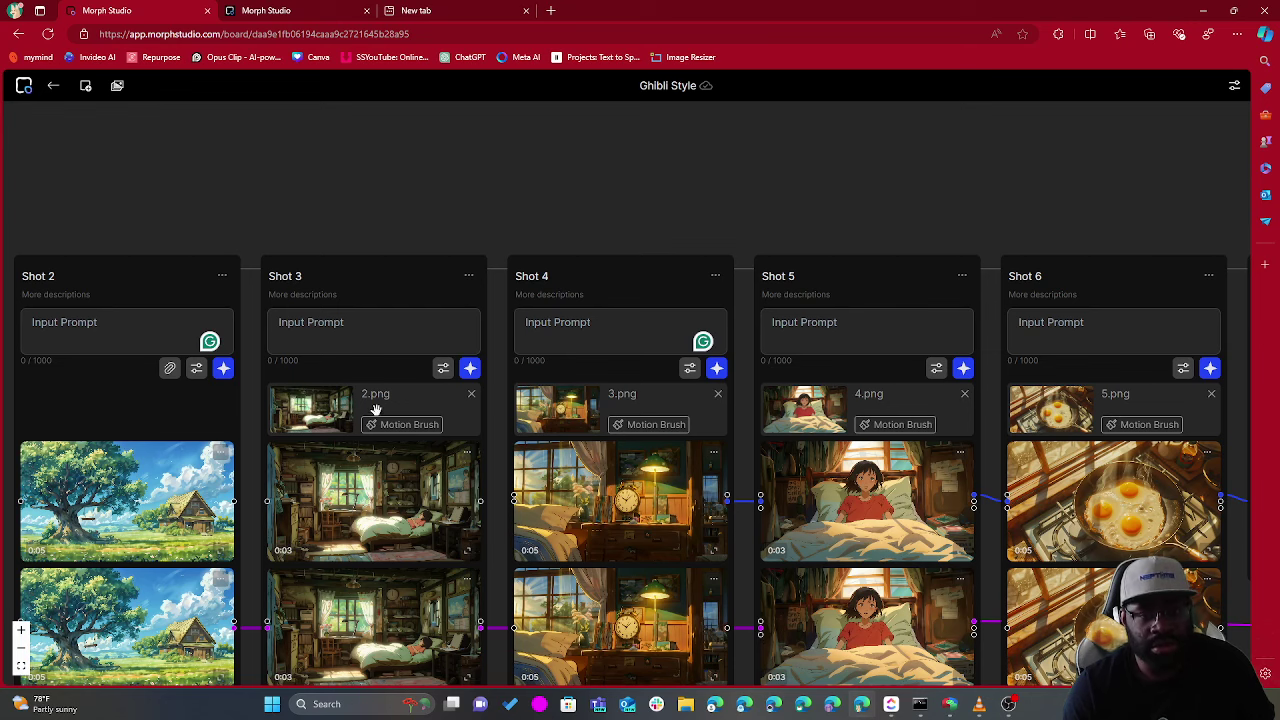
scroll(372, 408, down, 1)
scroll(268, 430, up, 2)
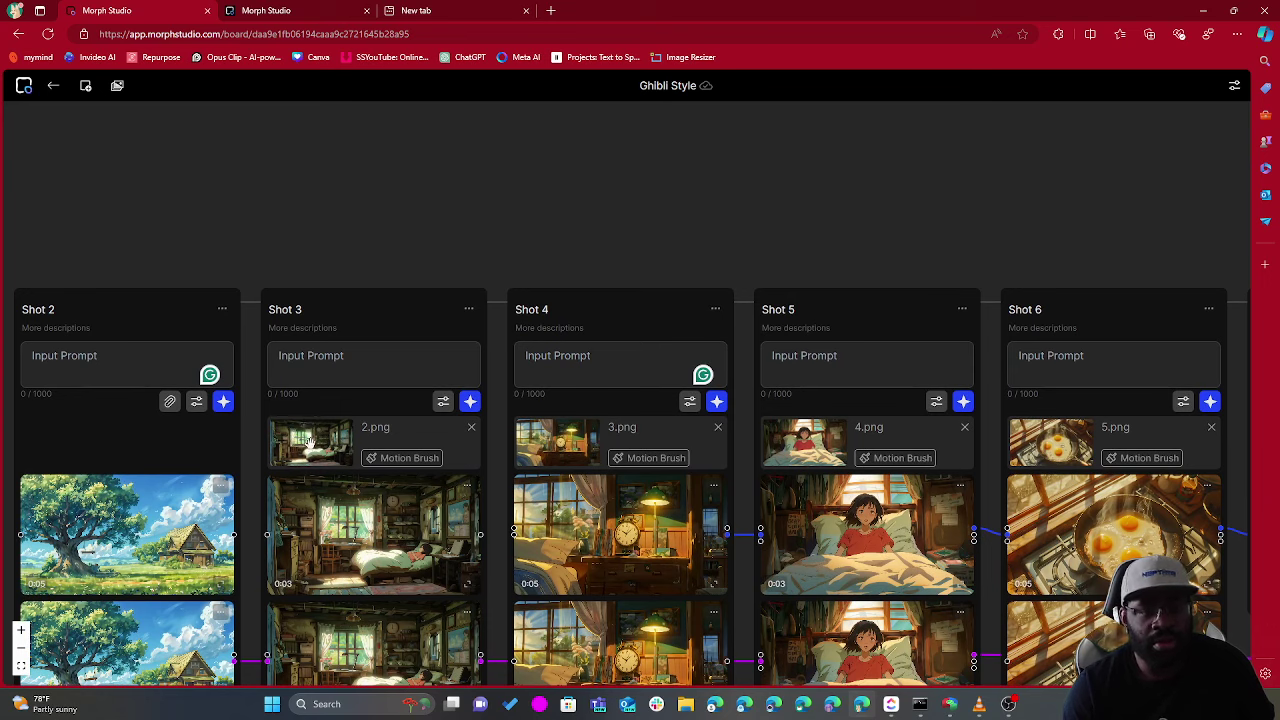
scroll(590, 472, left, 3)
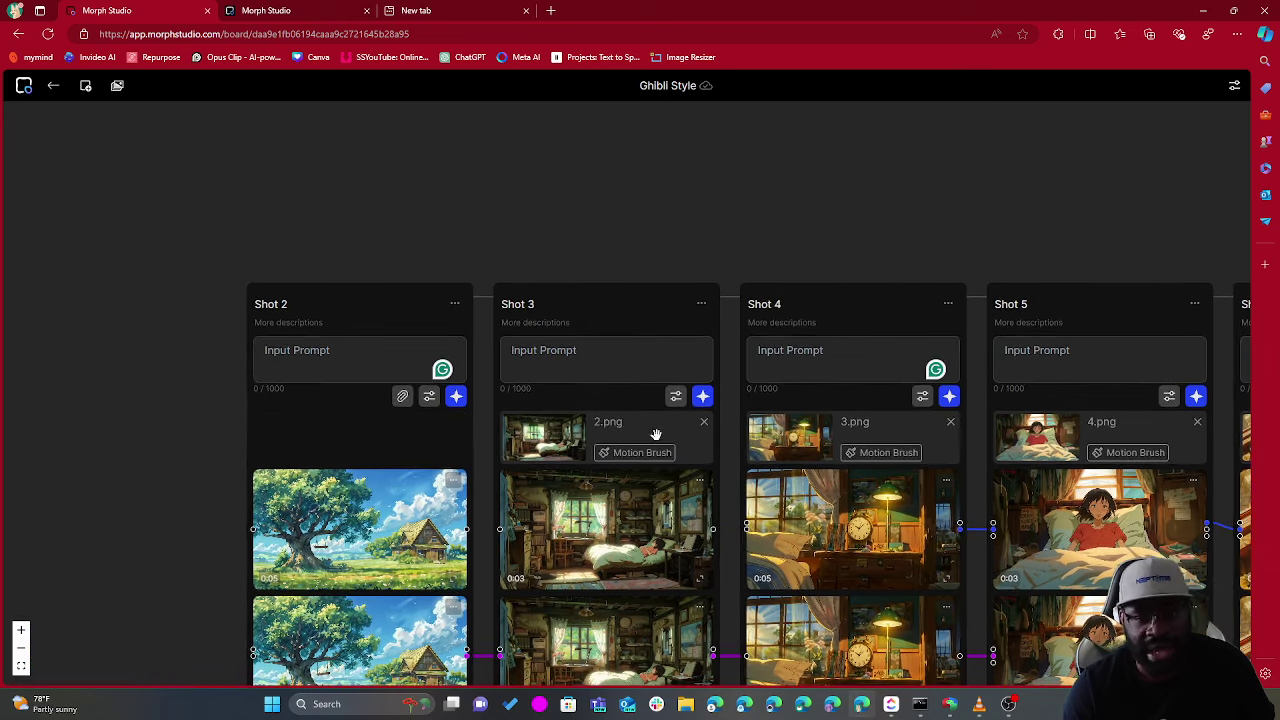
drag(634, 438, 449, 413)
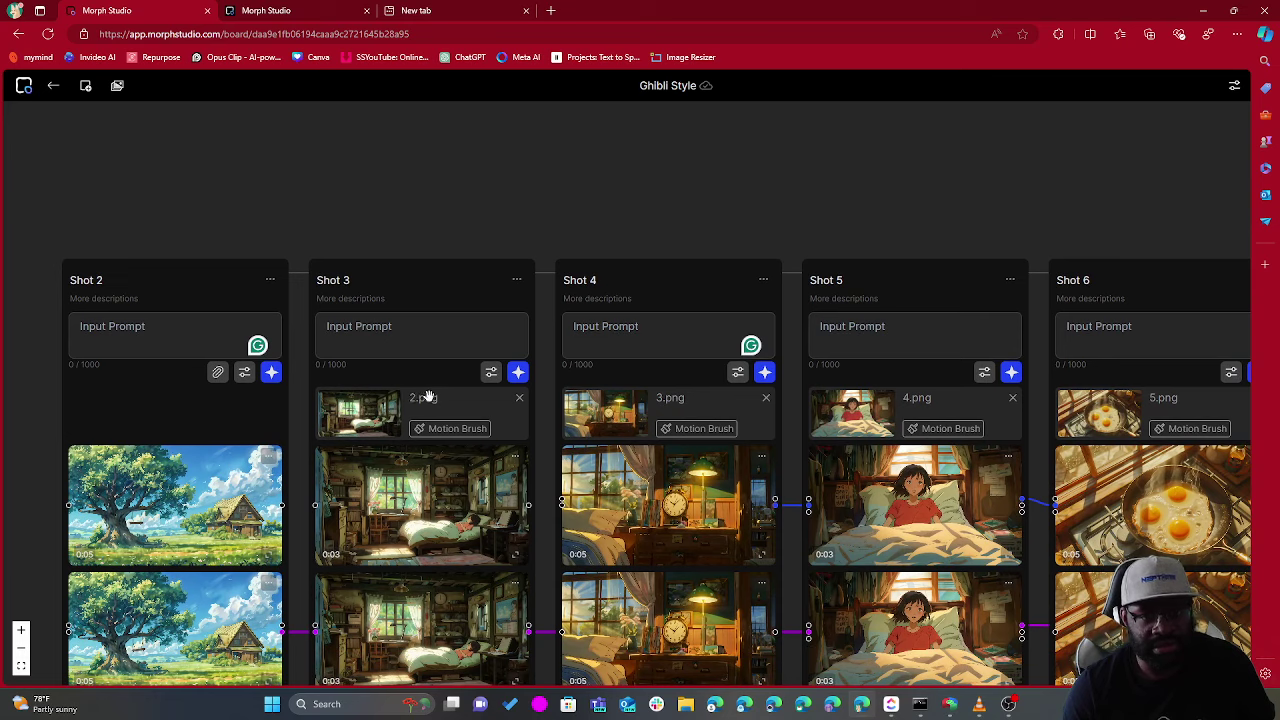
drag(428, 397, 574, 352)
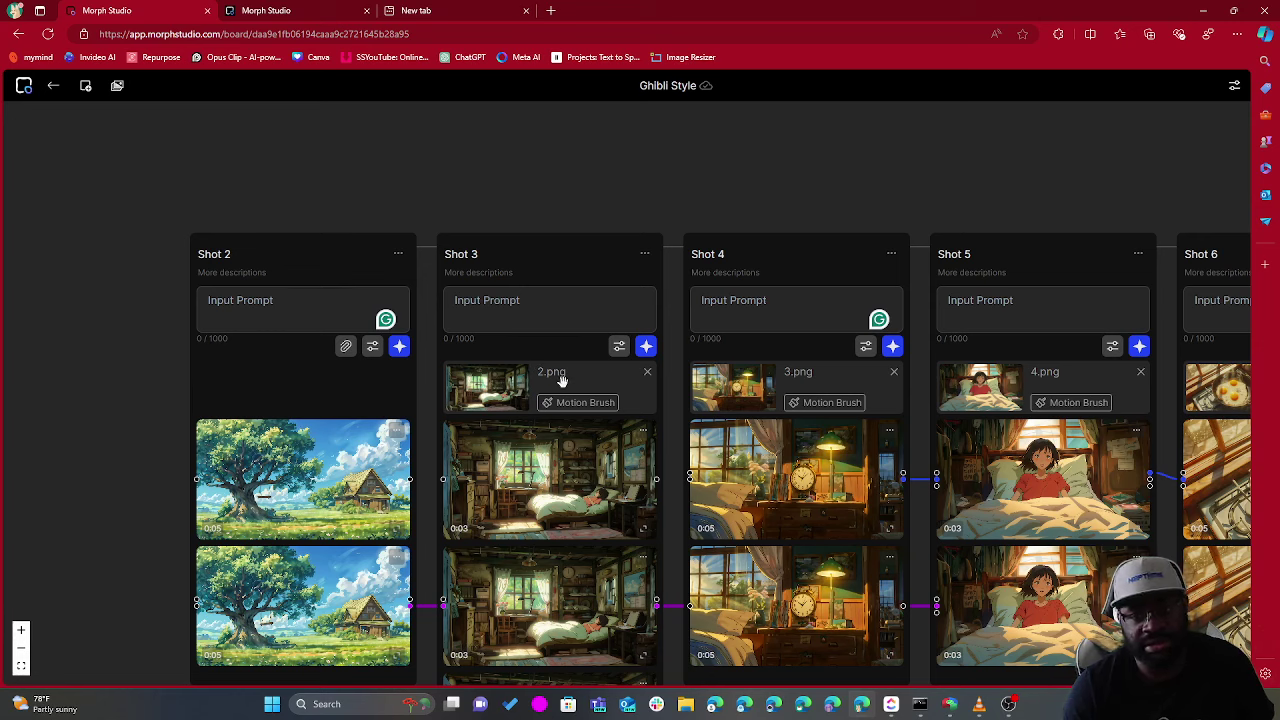
drag(808, 372, 484, 414)
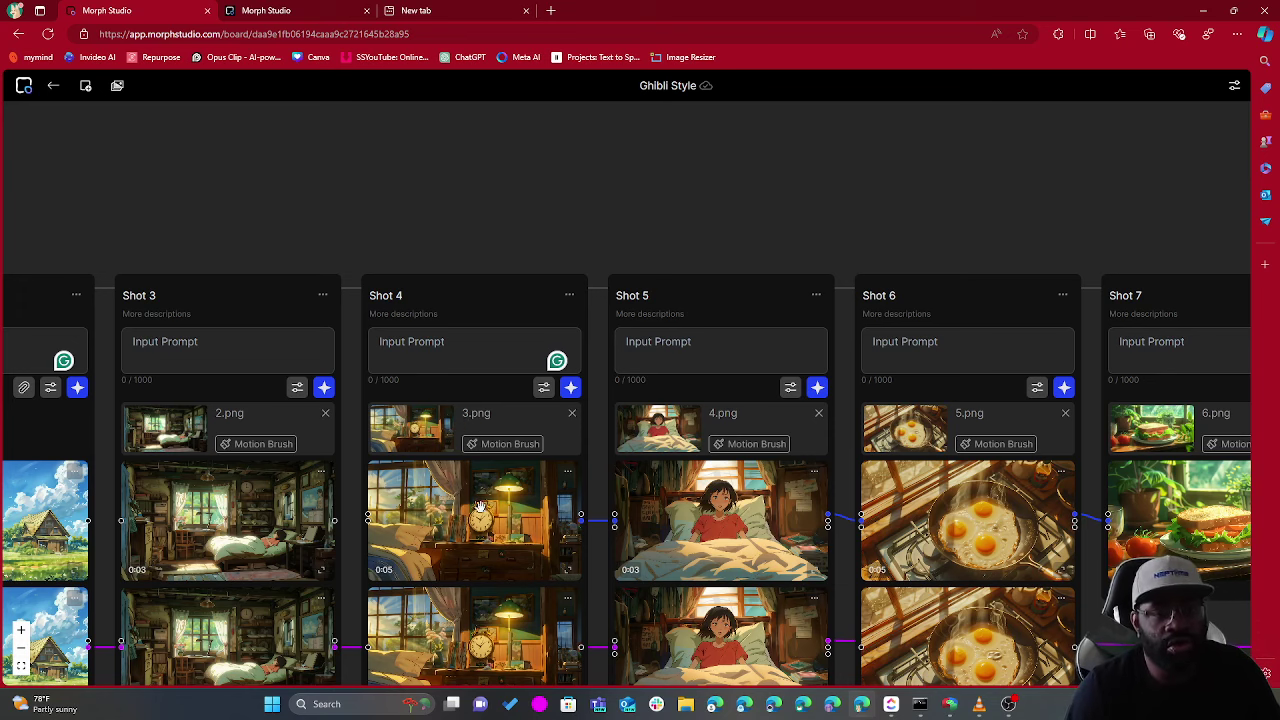
Look through the Explore template gallery in the other Morph Studio browser tab and return to the Ghibli Style board.
drag(294, 226, 526, 237)
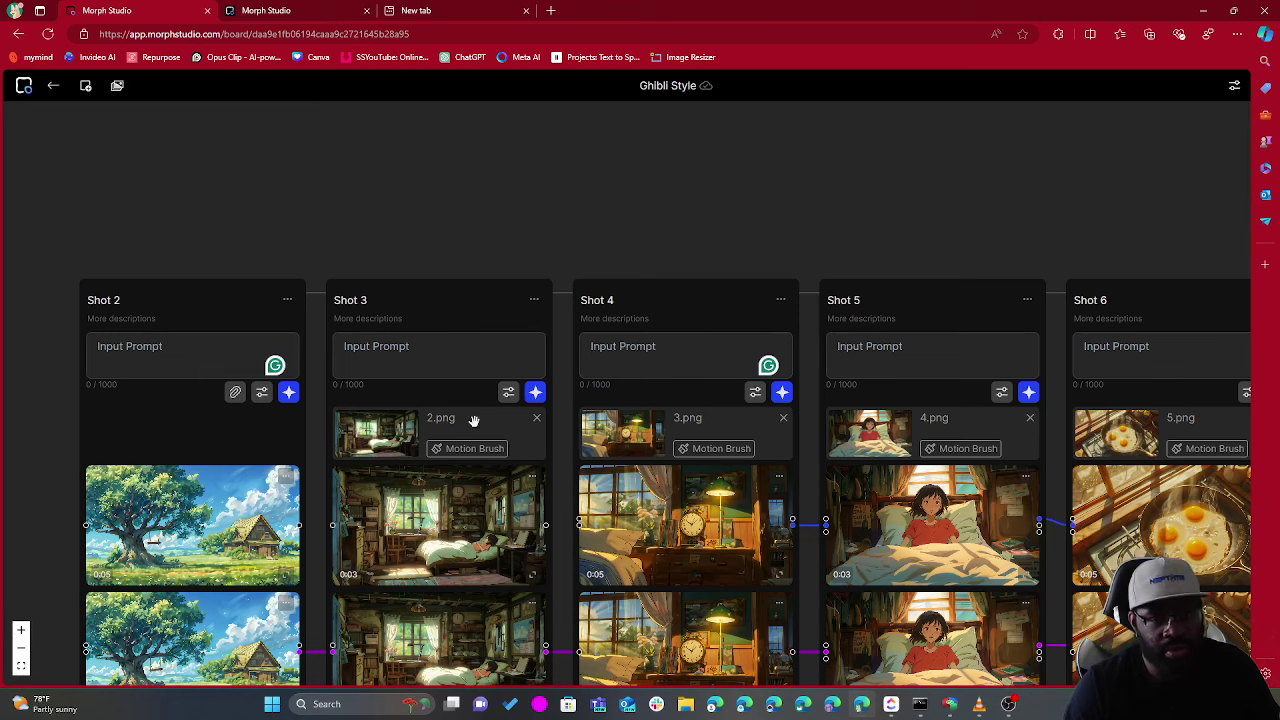
drag(963, 417, 780, 432)
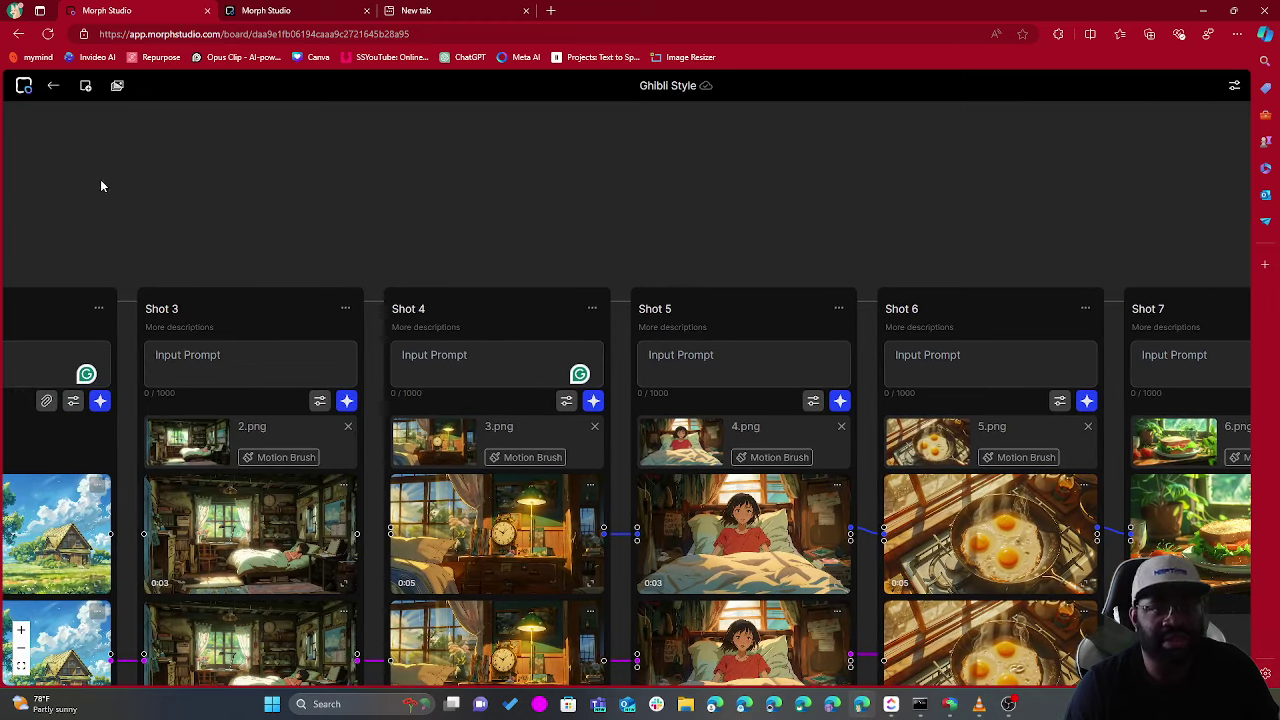
click(321, 7)
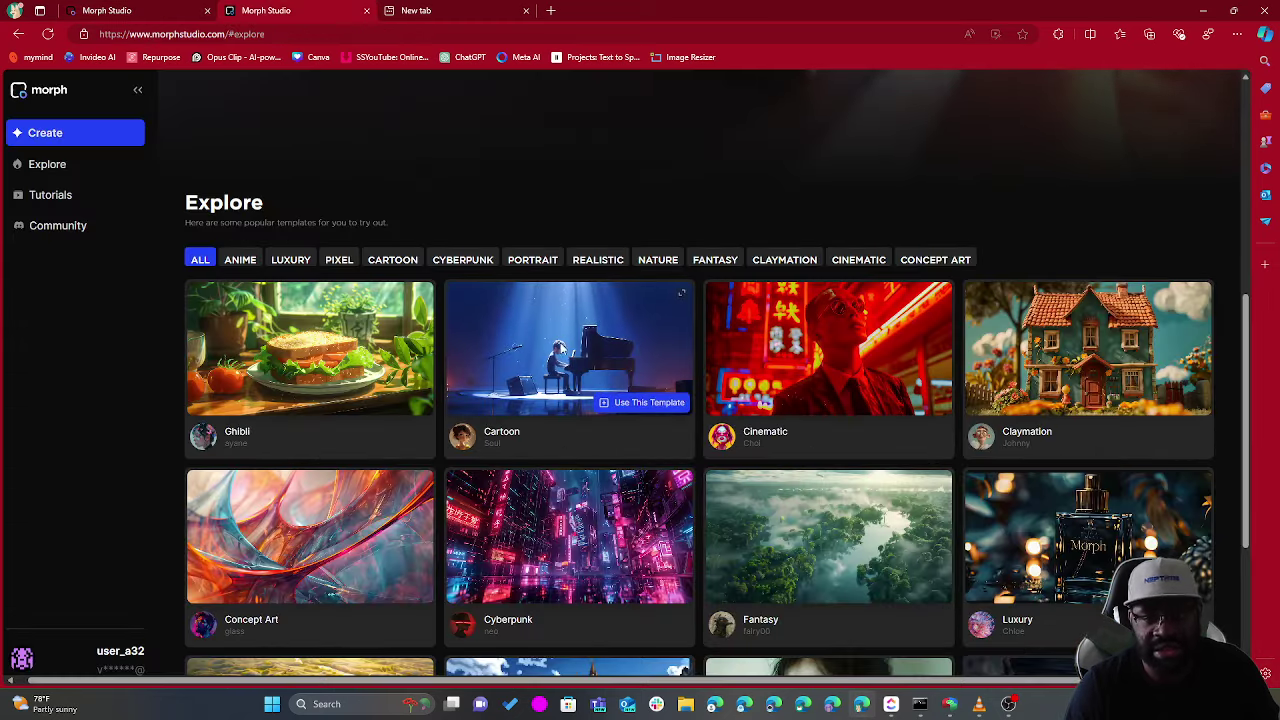
scroll(613, 515, down, 2)
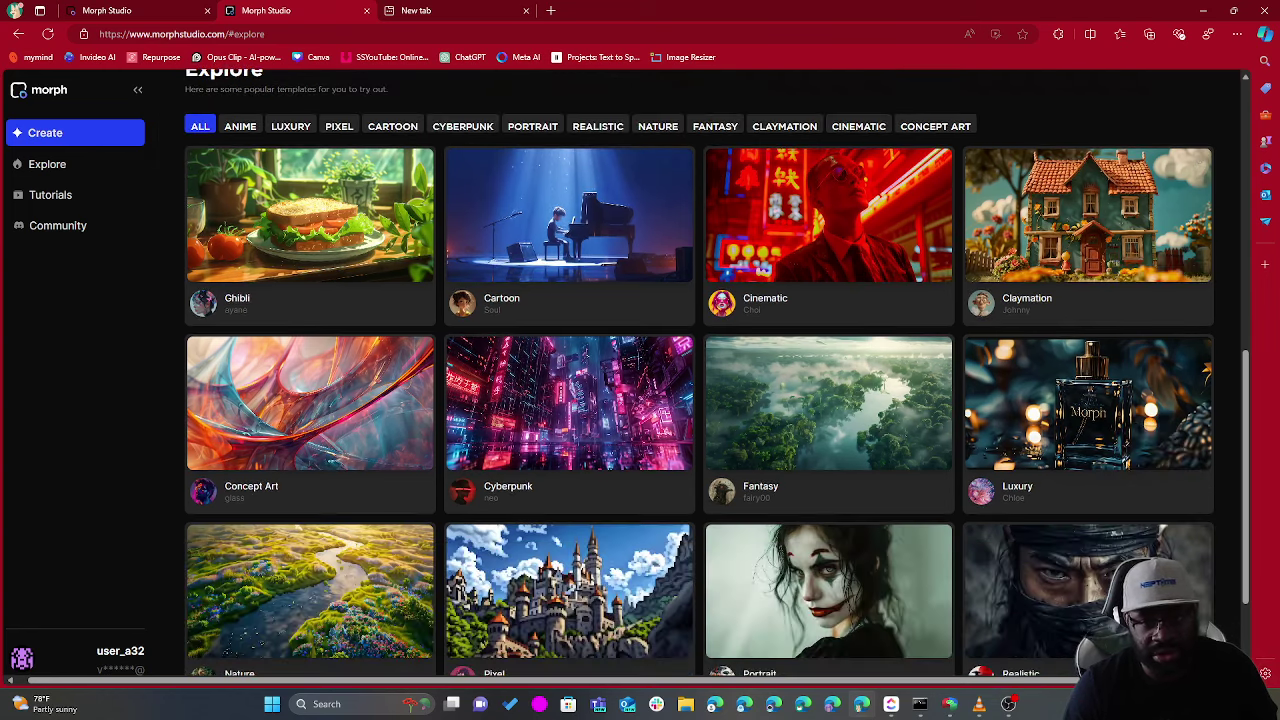
click(127, 12)
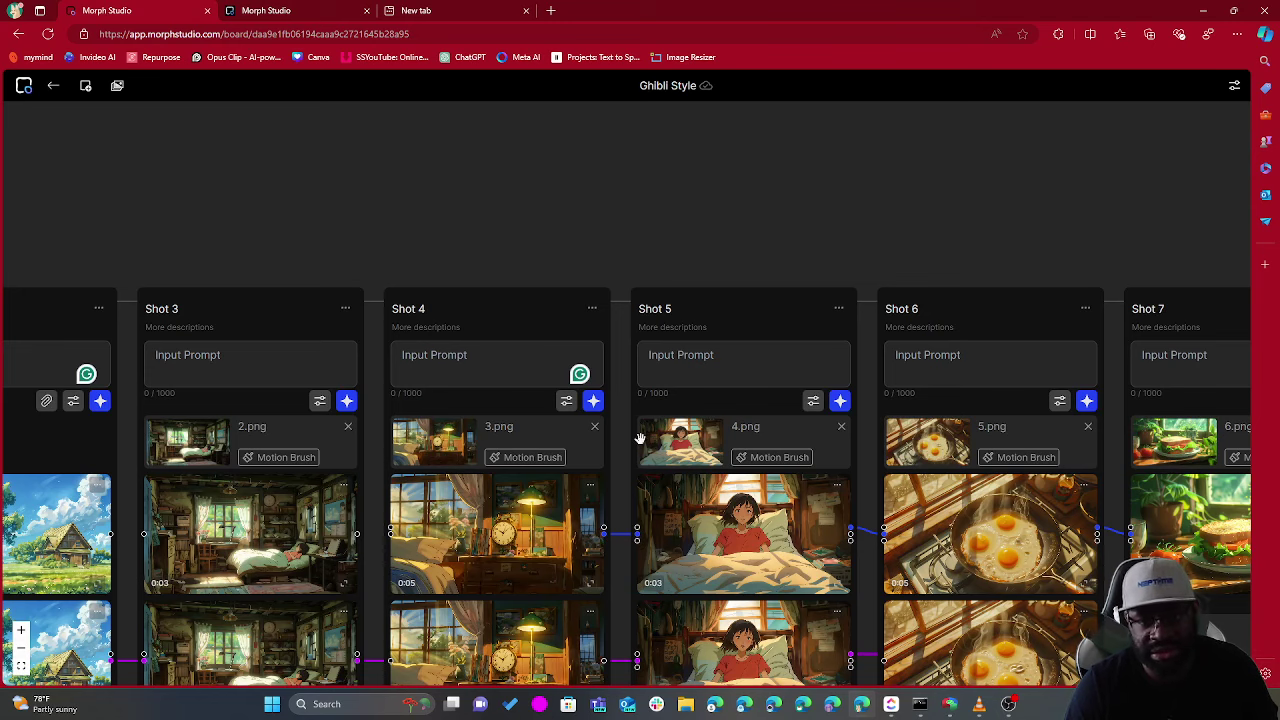
Examine the reference images, clips and connecting lines of the board's shots from Shot 2 to Shot 10.
drag(777, 429, 207, 407)
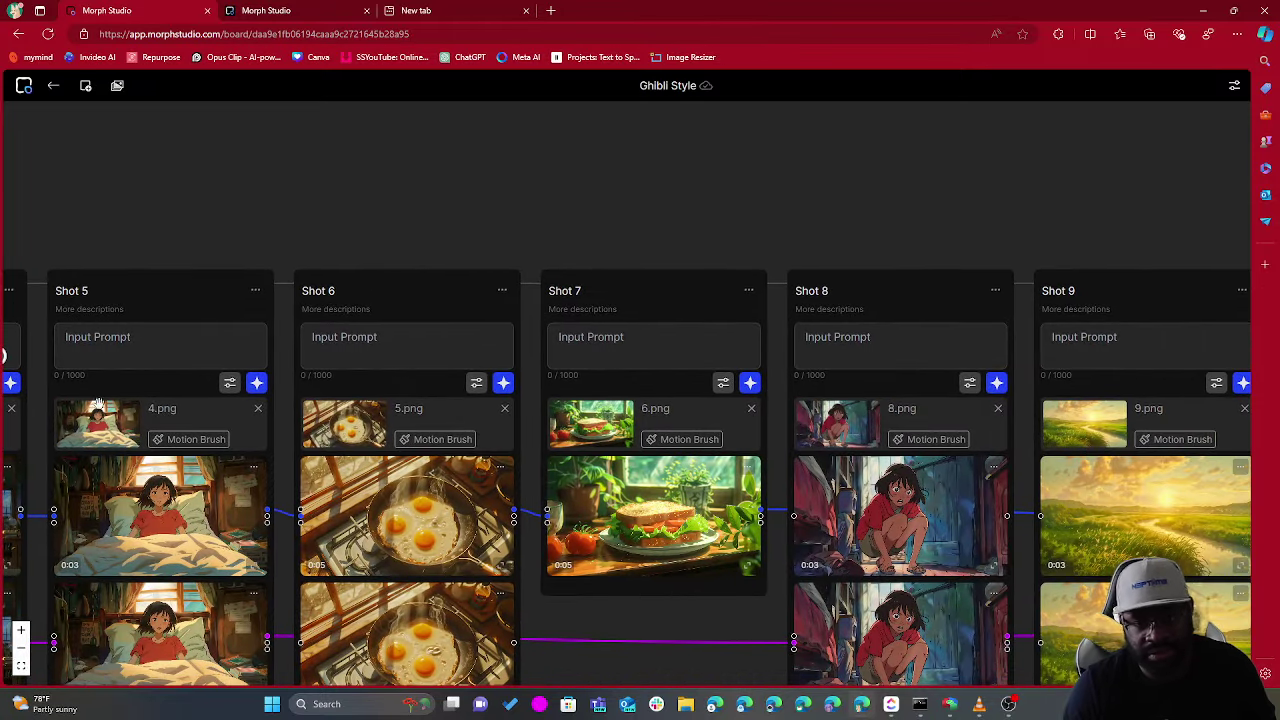
drag(118, 394, 423, 382)
drag(274, 418, 451, 397)
drag(110, 424, 318, 402)
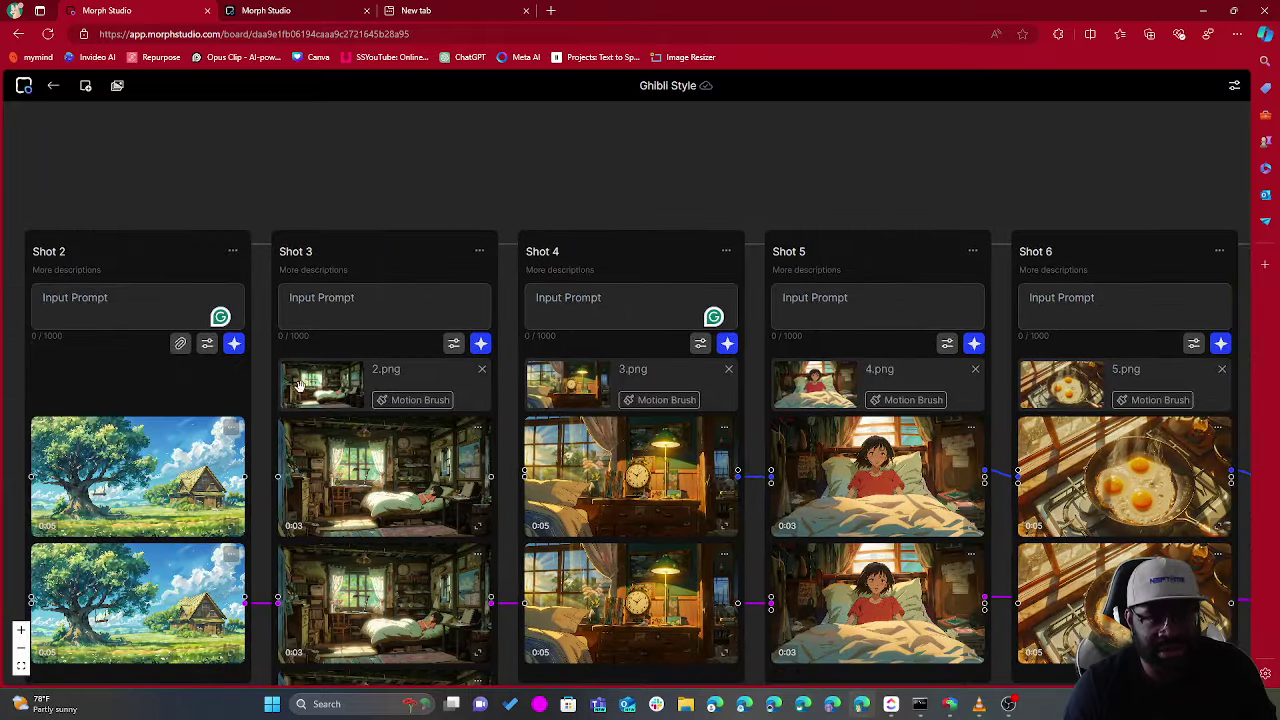
drag(663, 377, 112, 414)
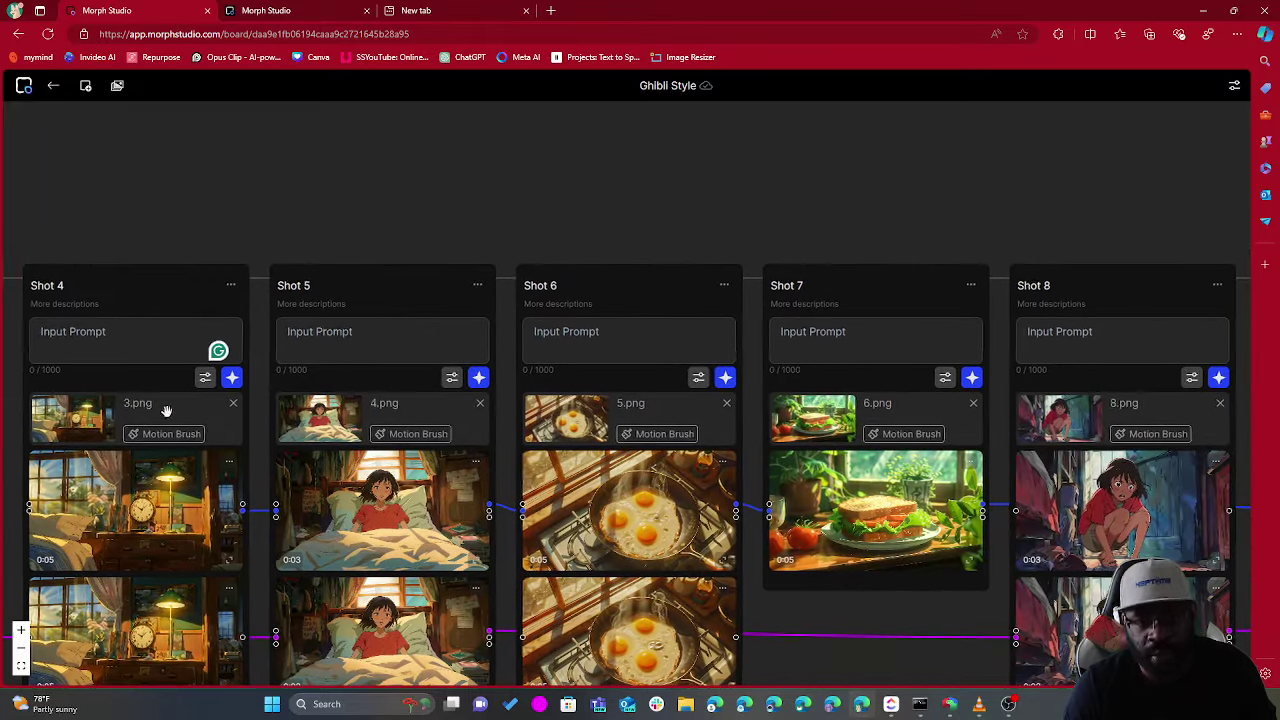
drag(954, 400, 477, 421)
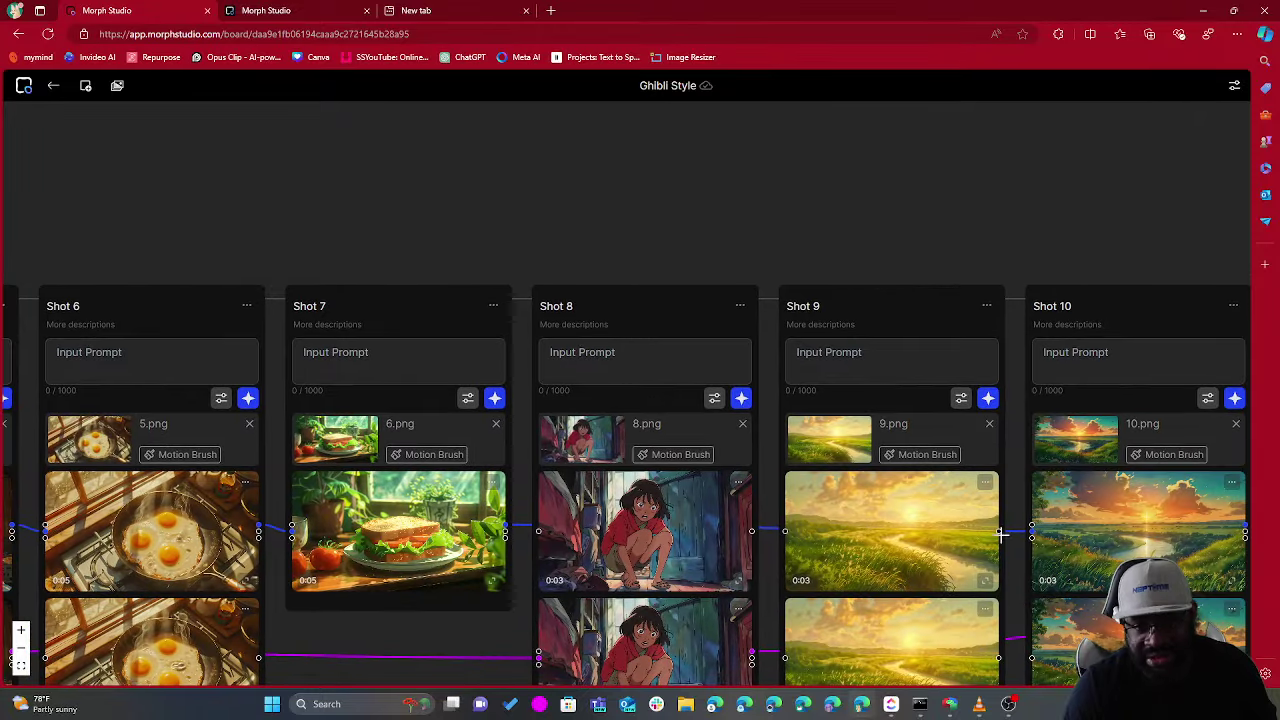
scroll(700, 421, up, 1)
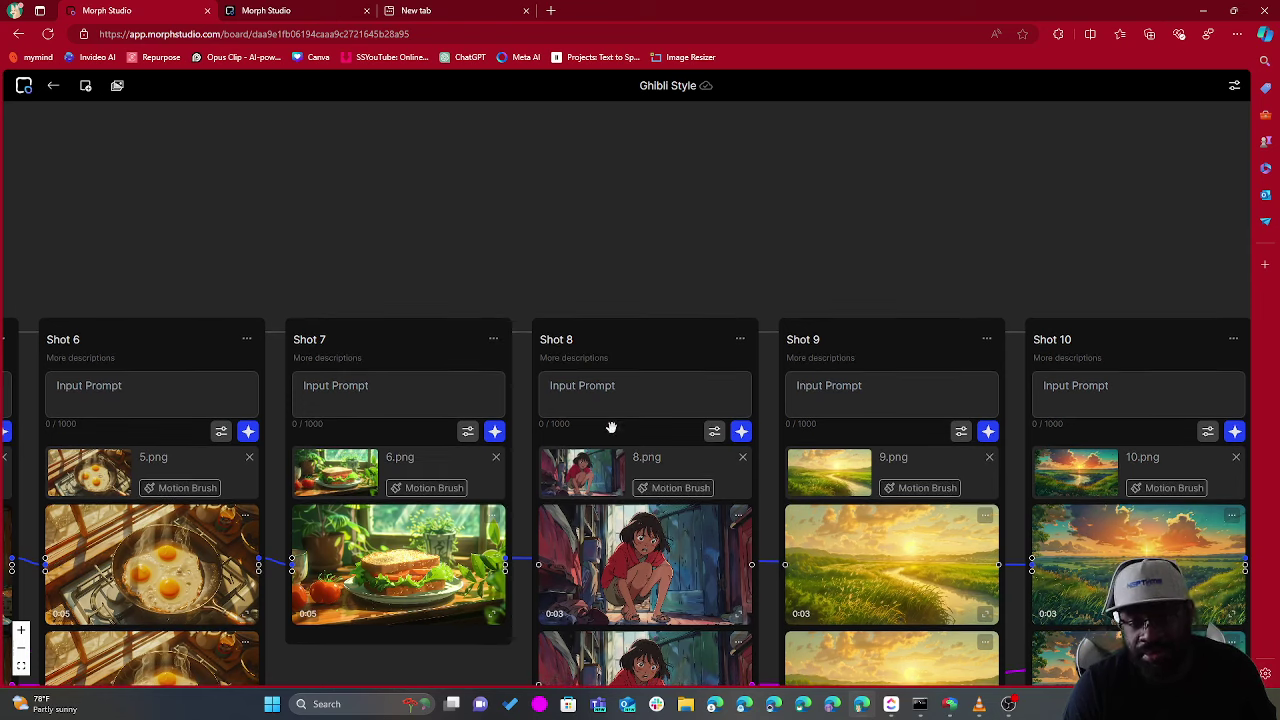
scroll(606, 459, left, 10)
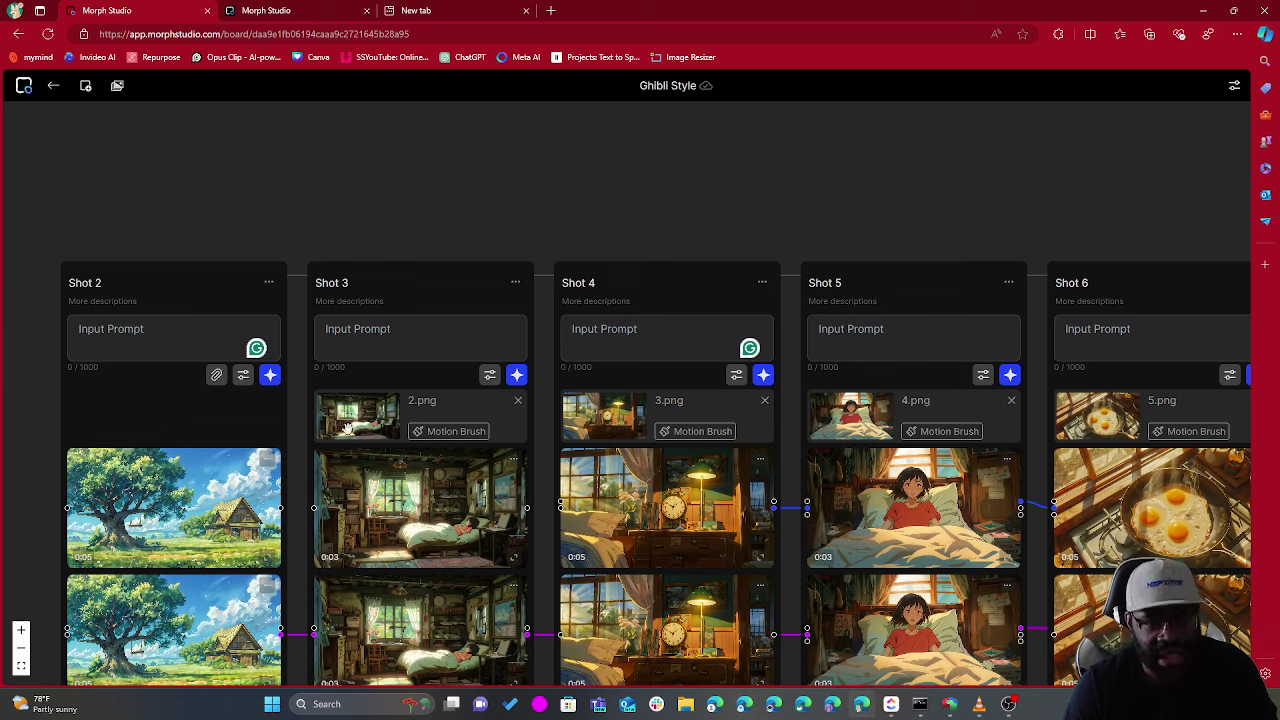
Play the second clip of Shot 3 in picture-in-picture and close the floating player.
click(426, 522)
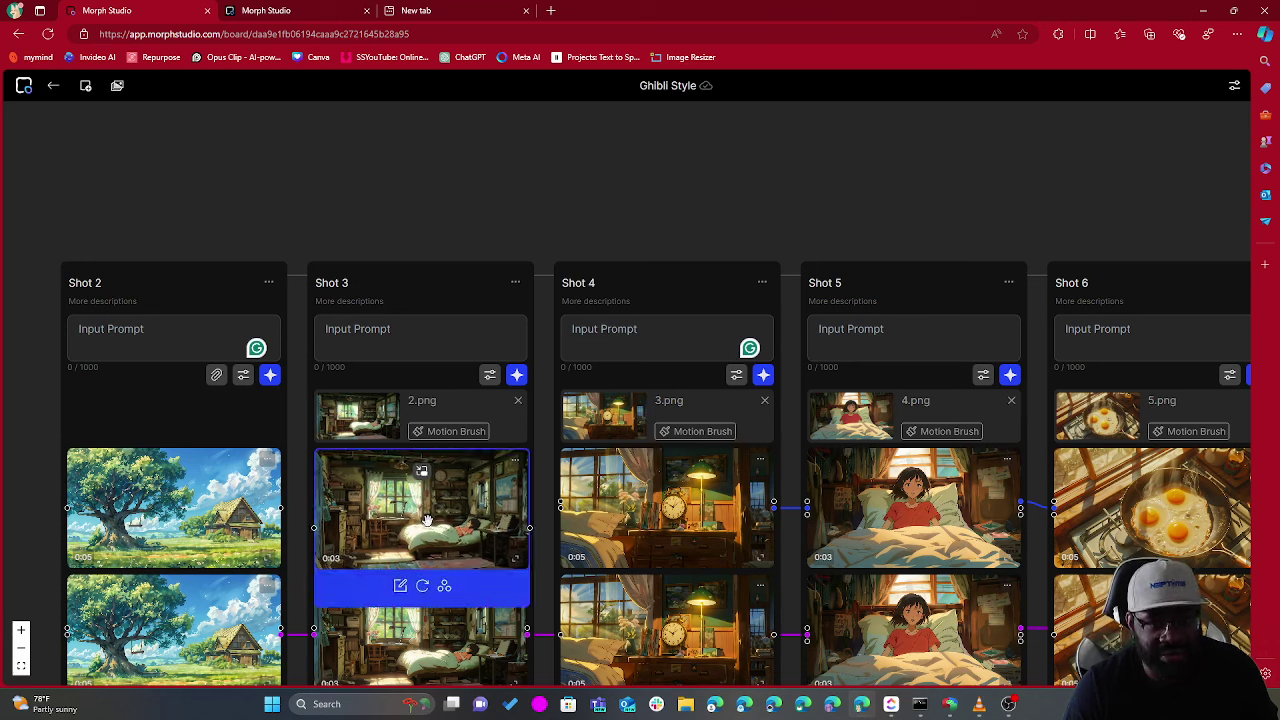
scroll(426, 522, down, 2)
click(397, 470)
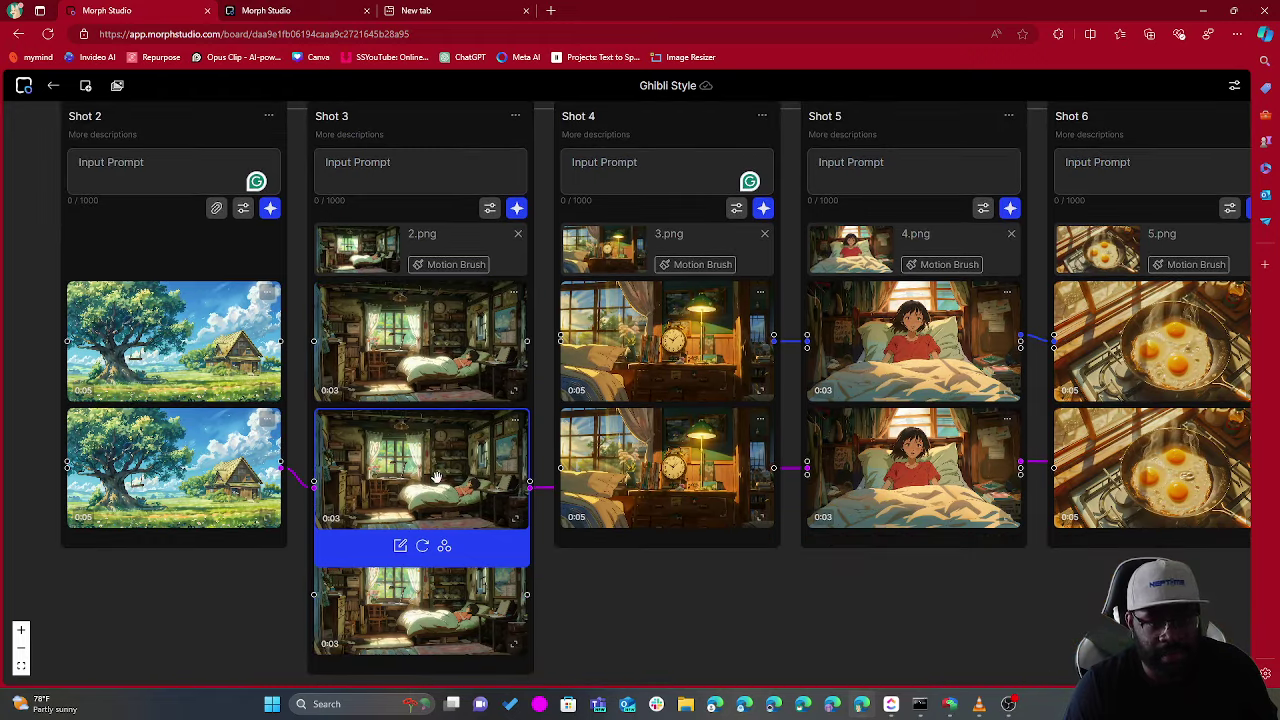
click(436, 477)
click(436, 477)
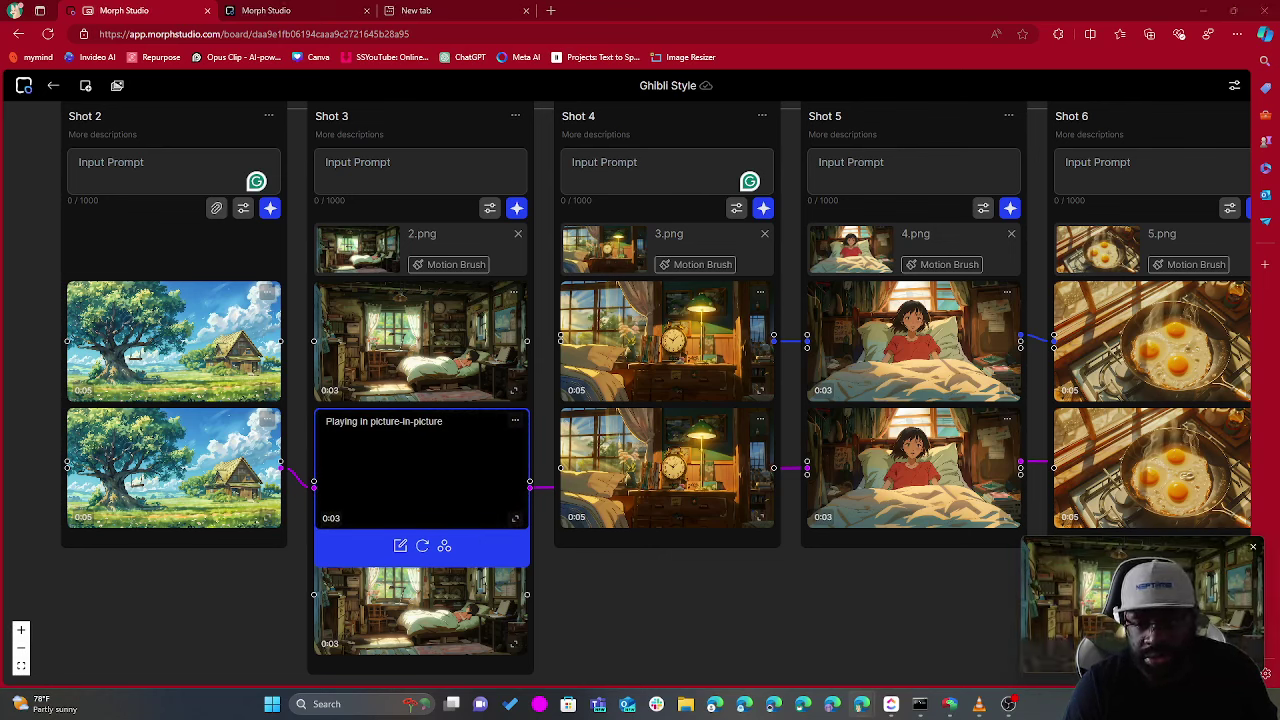
click(1253, 546)
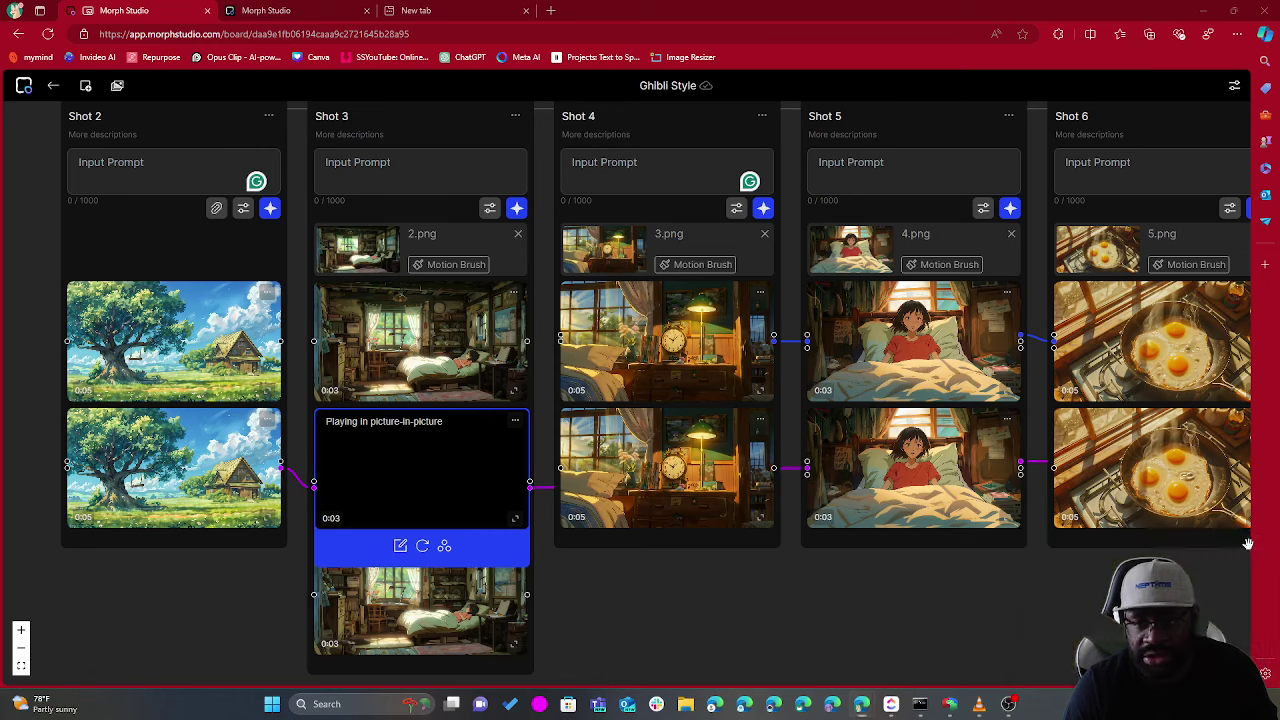
scroll(903, 590, up, 1)
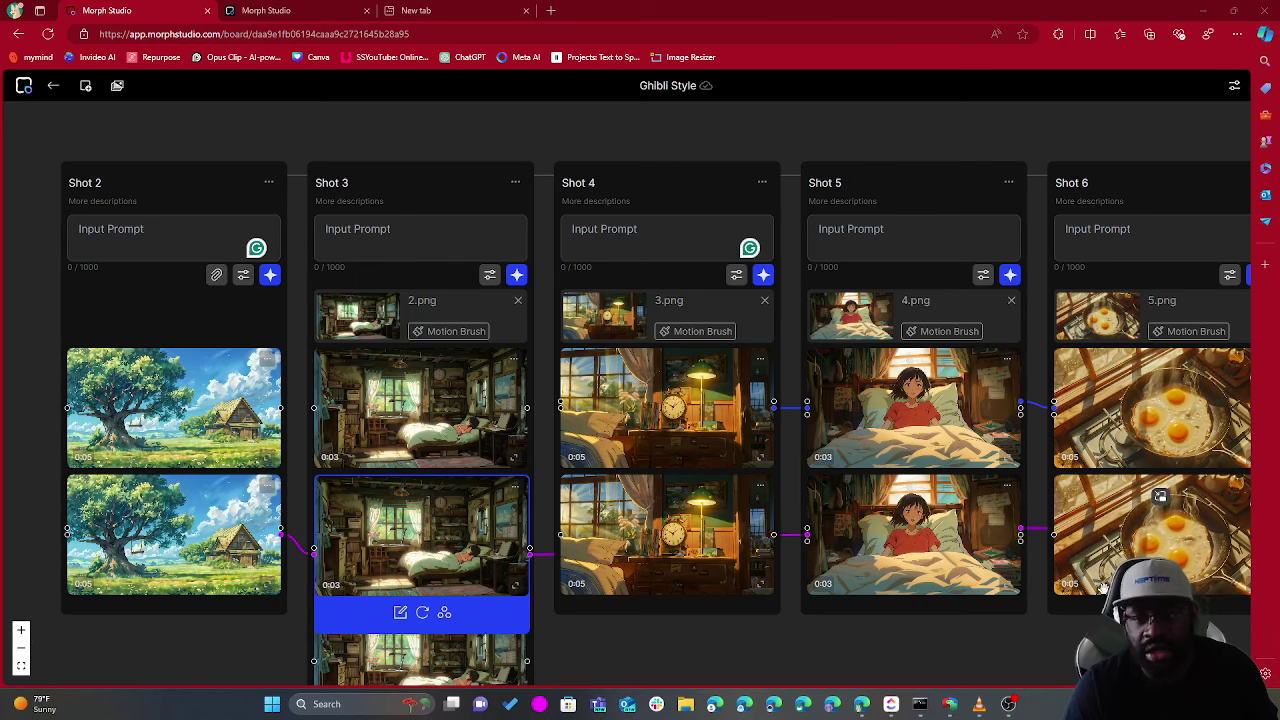
Enter the prompt "eggs frying on stove with bacon" for Shot 6.
scroll(900, 470, right, 5)
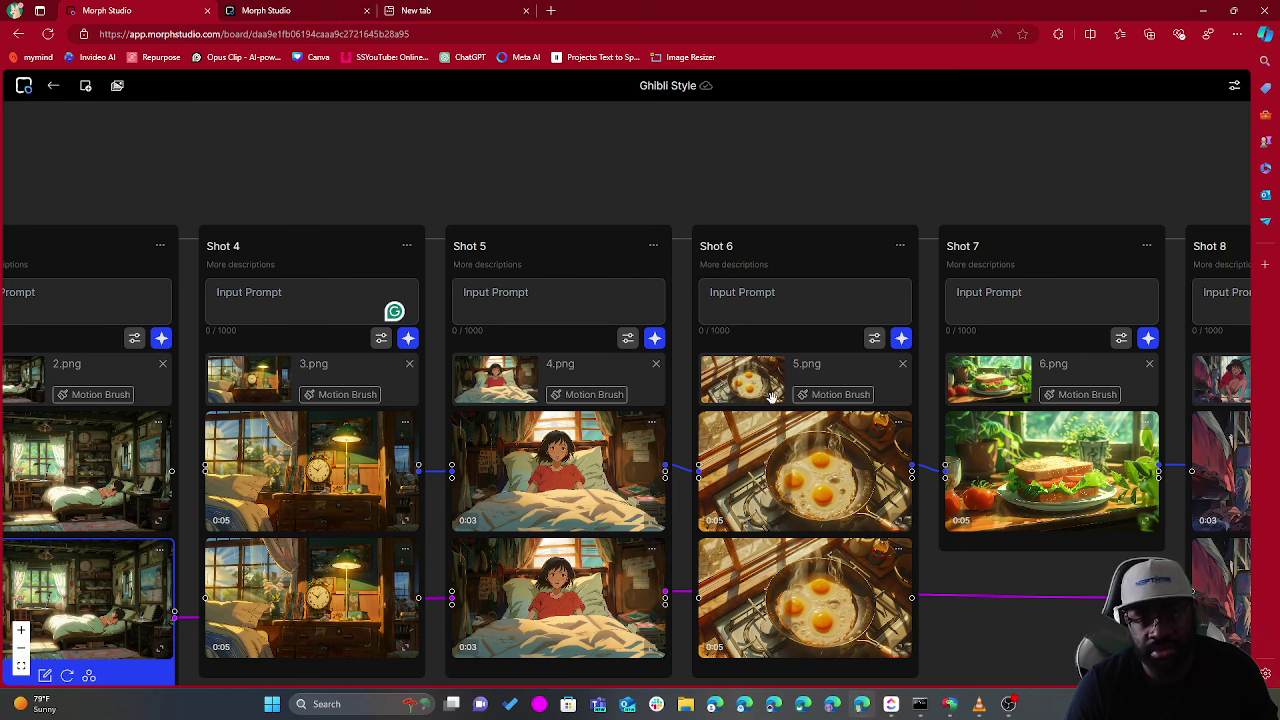
click(735, 294)
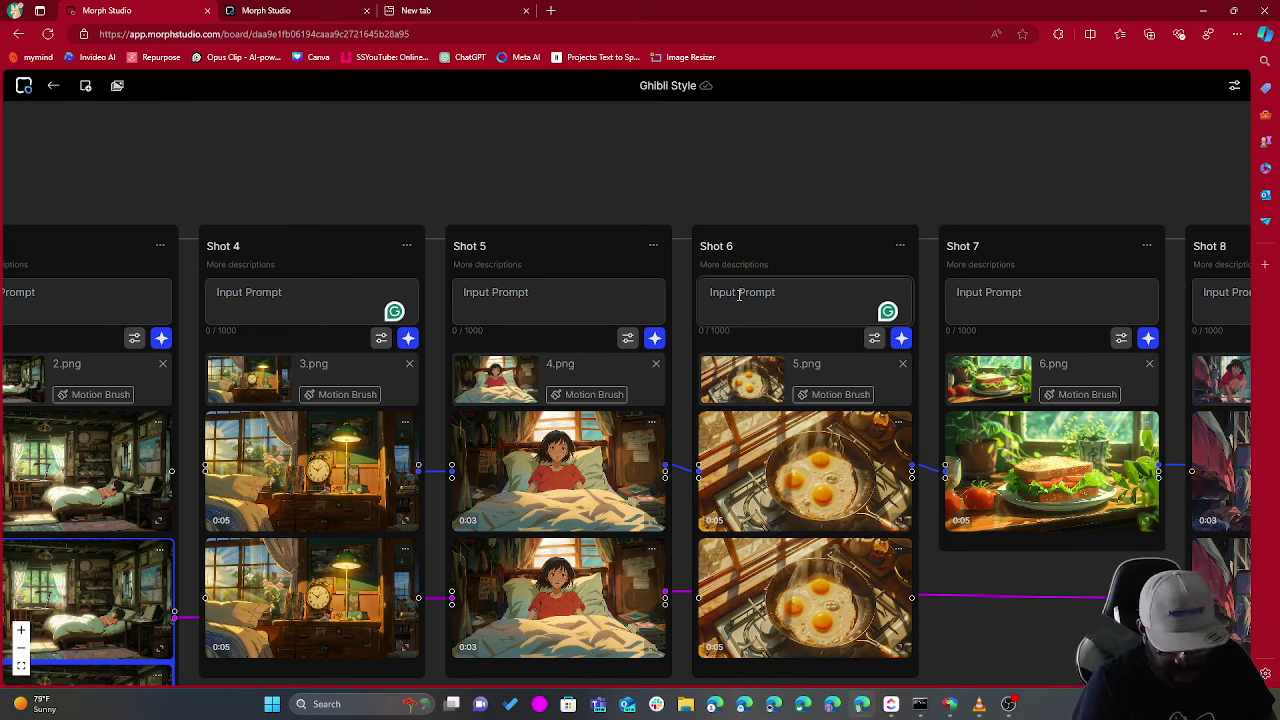
text(egg)
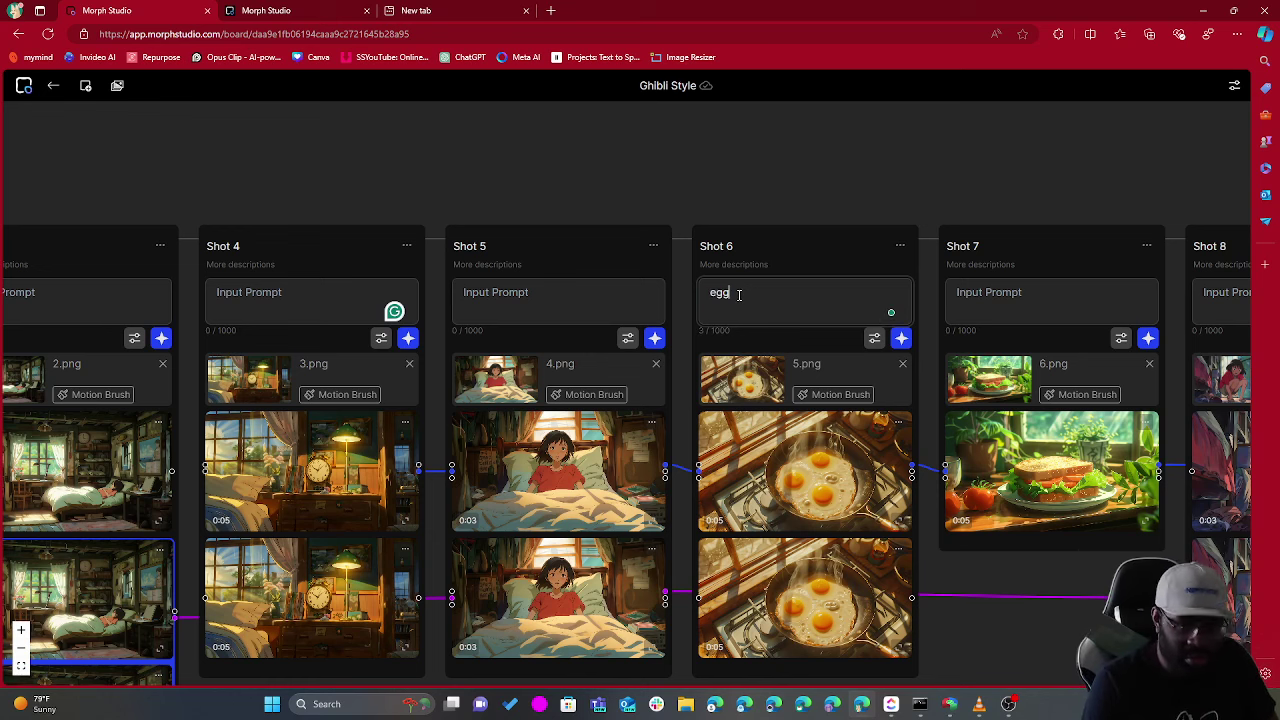
text(s )
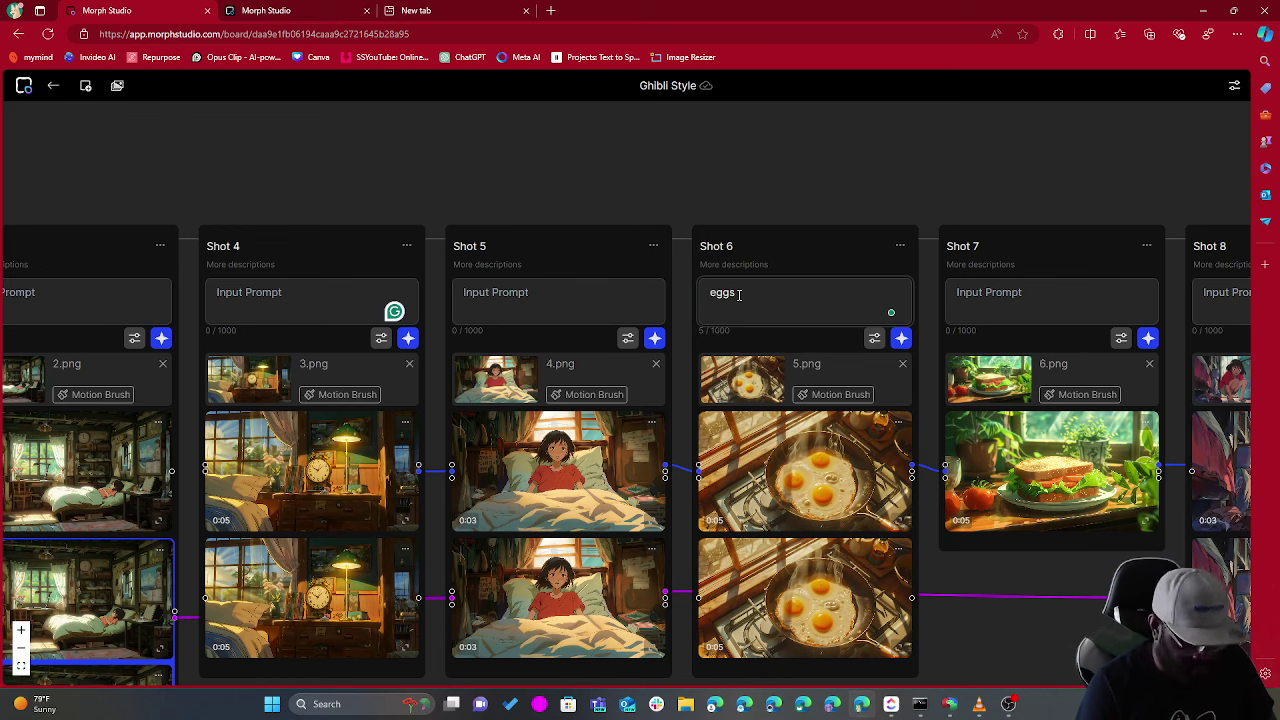
text(fryi)
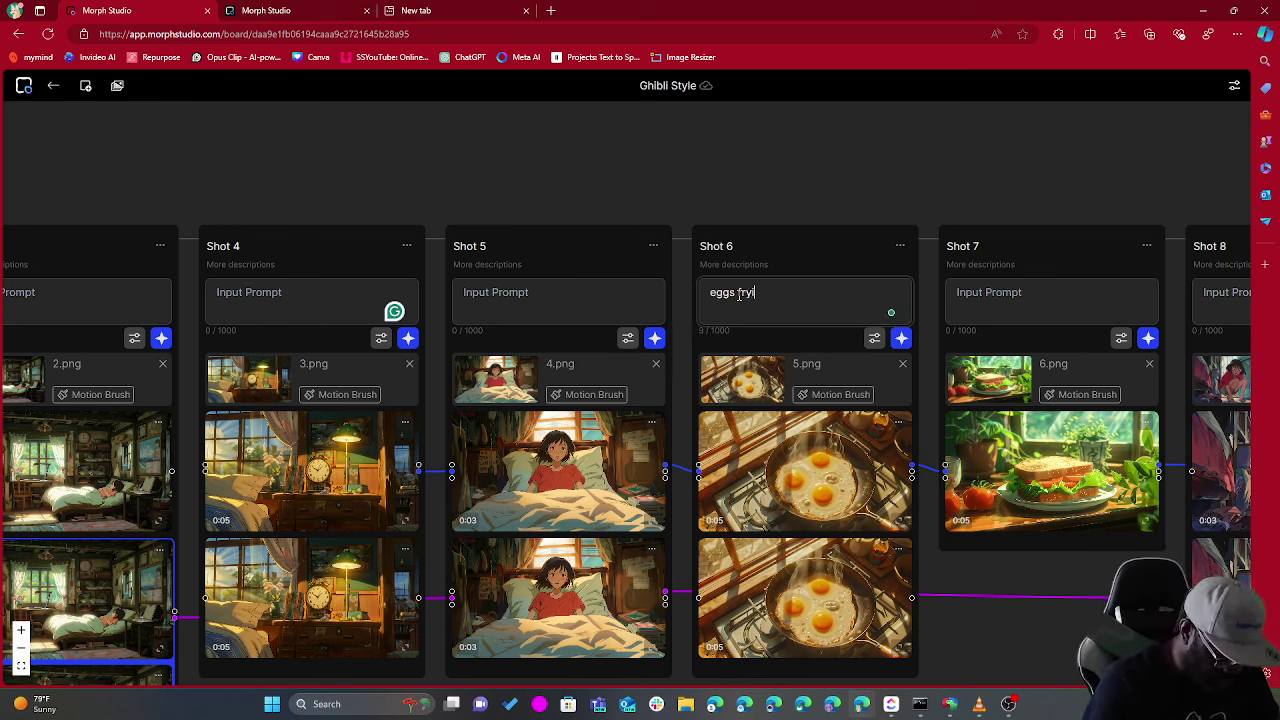
text(nh on st)
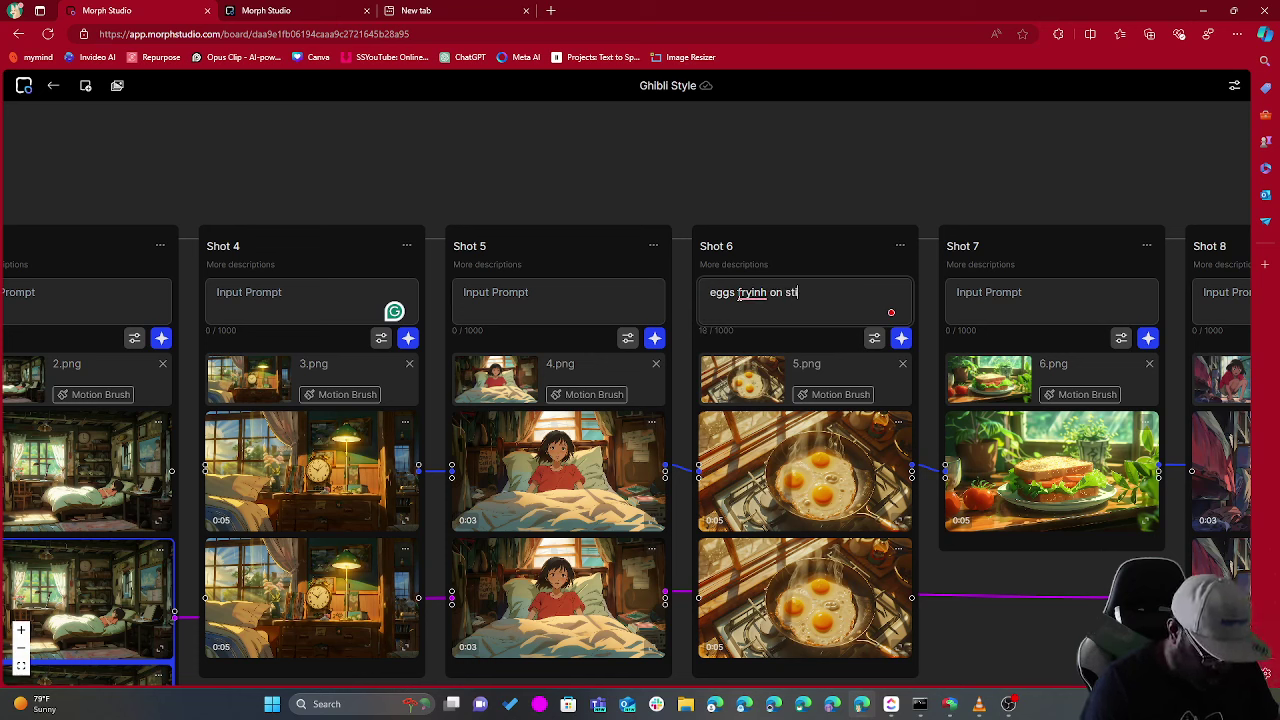
text(ove with ba)
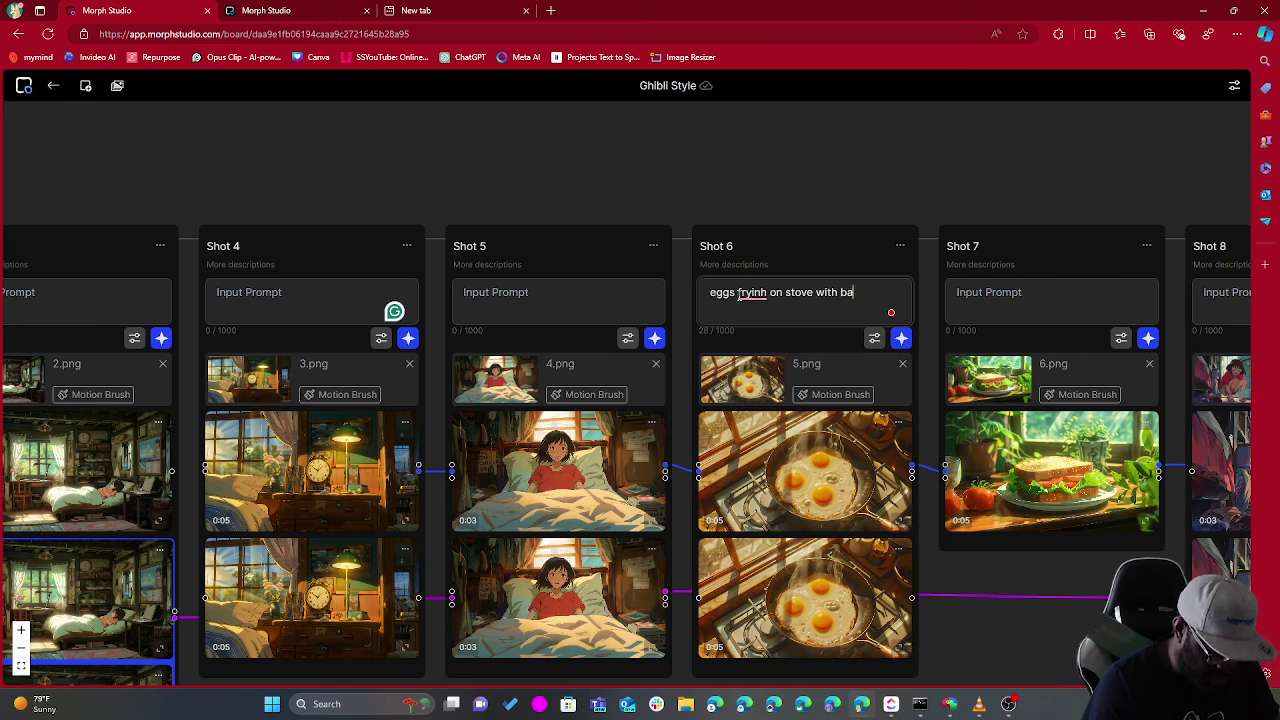
text(con)
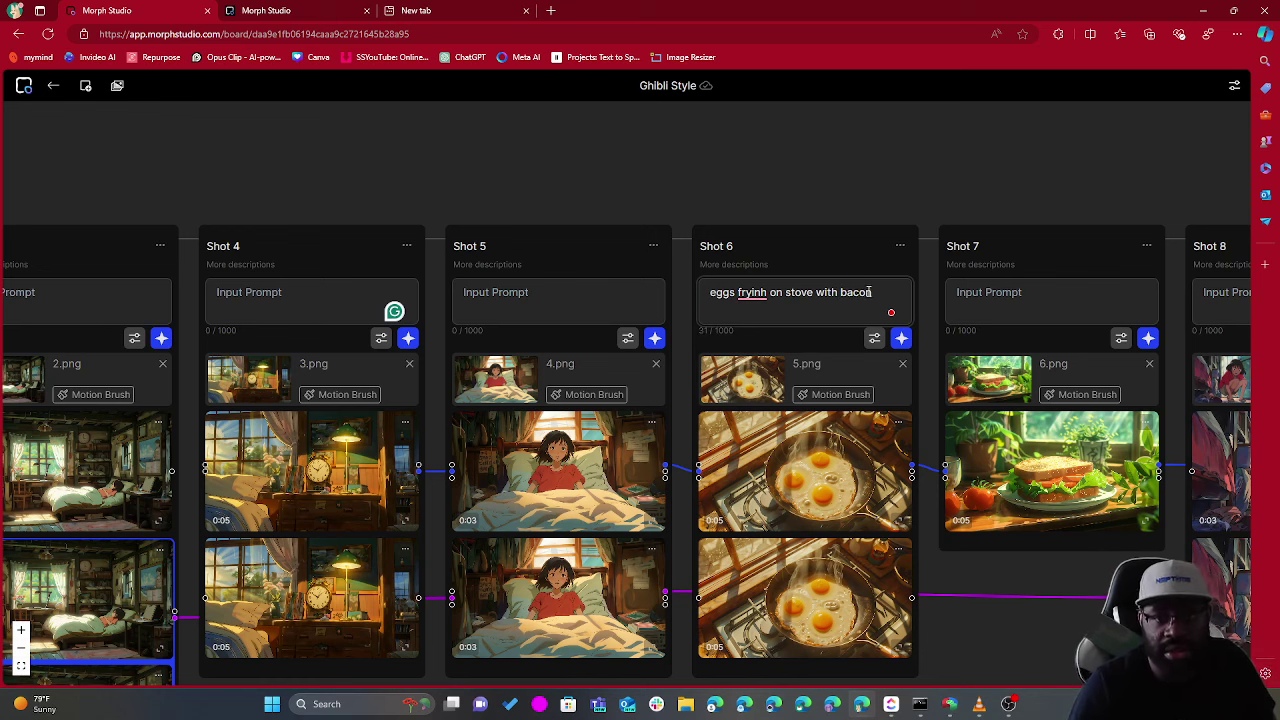
right_click(763, 295)
click(825, 349)
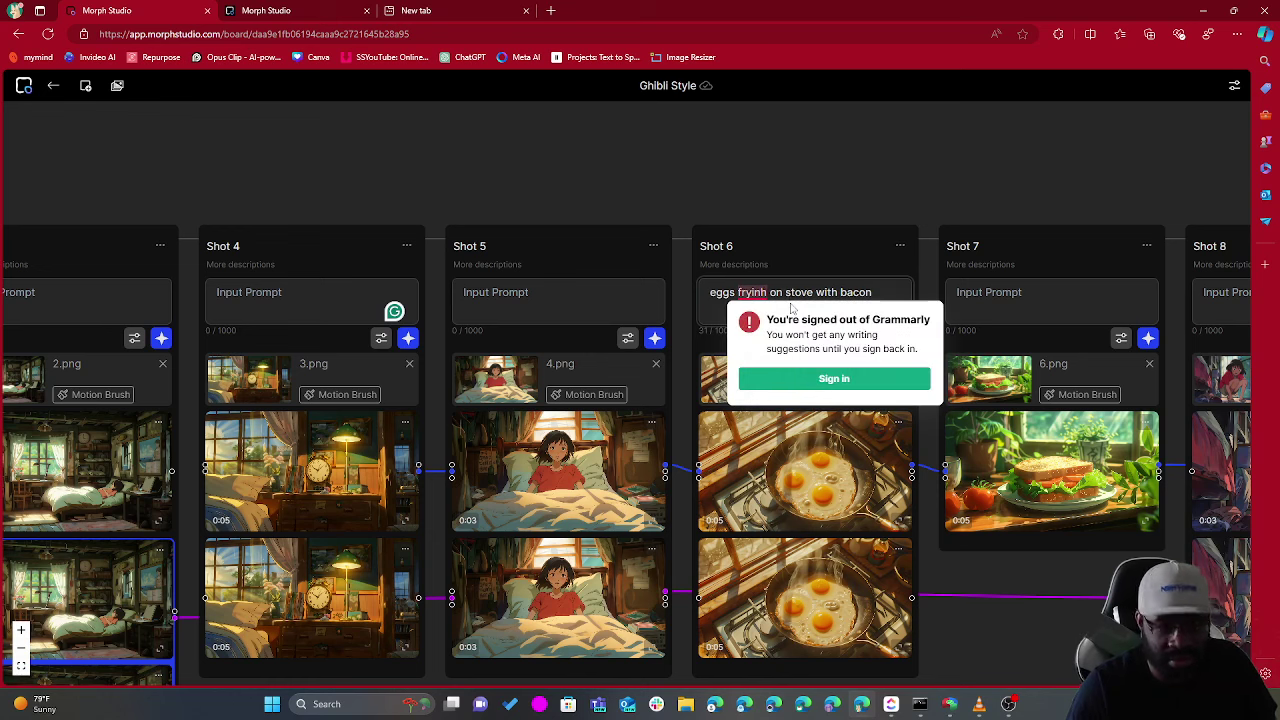
key(BackSpace)
text(g)
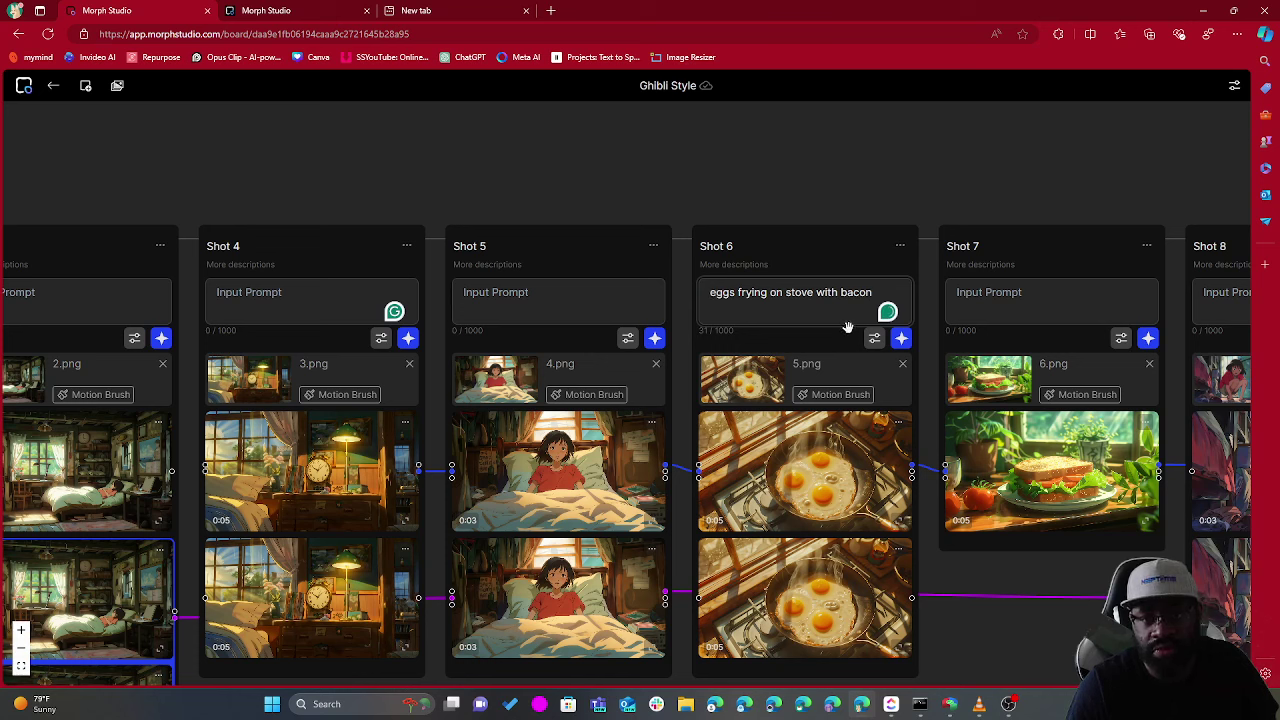
Insert "in frying pan" before "with bacon" in Shot 6's prompt.
click(815, 292)
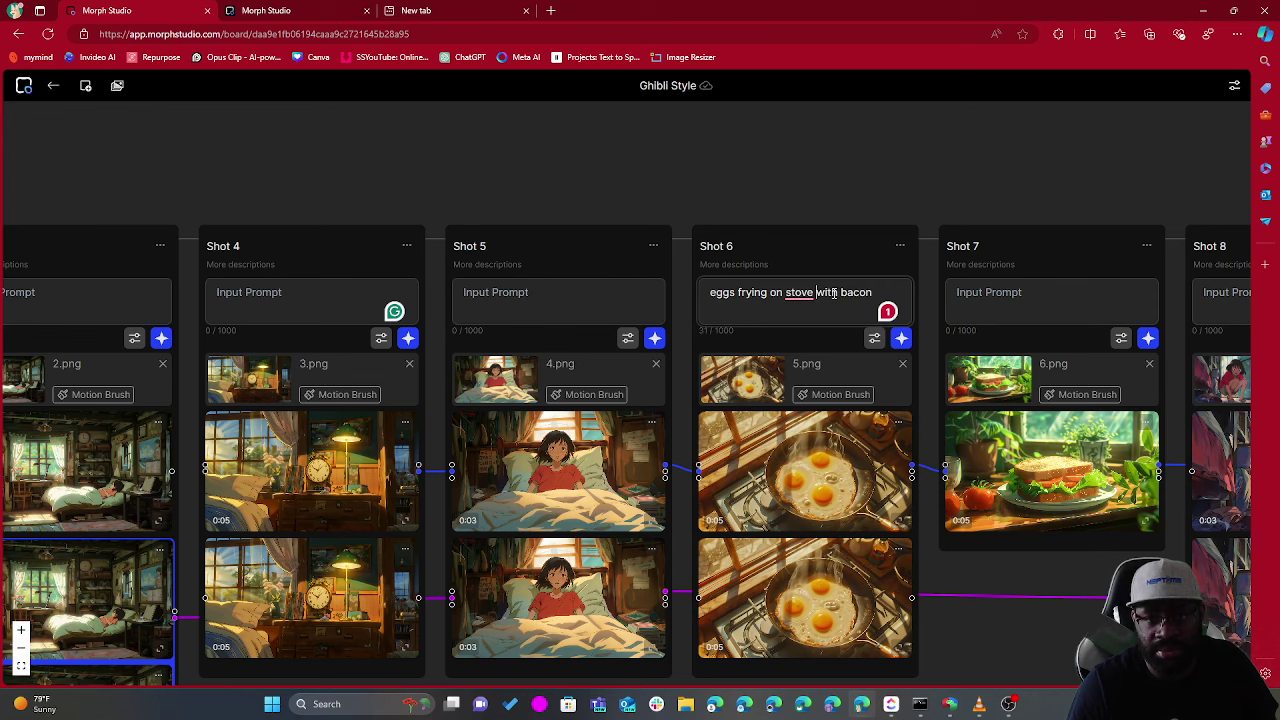
text(in )
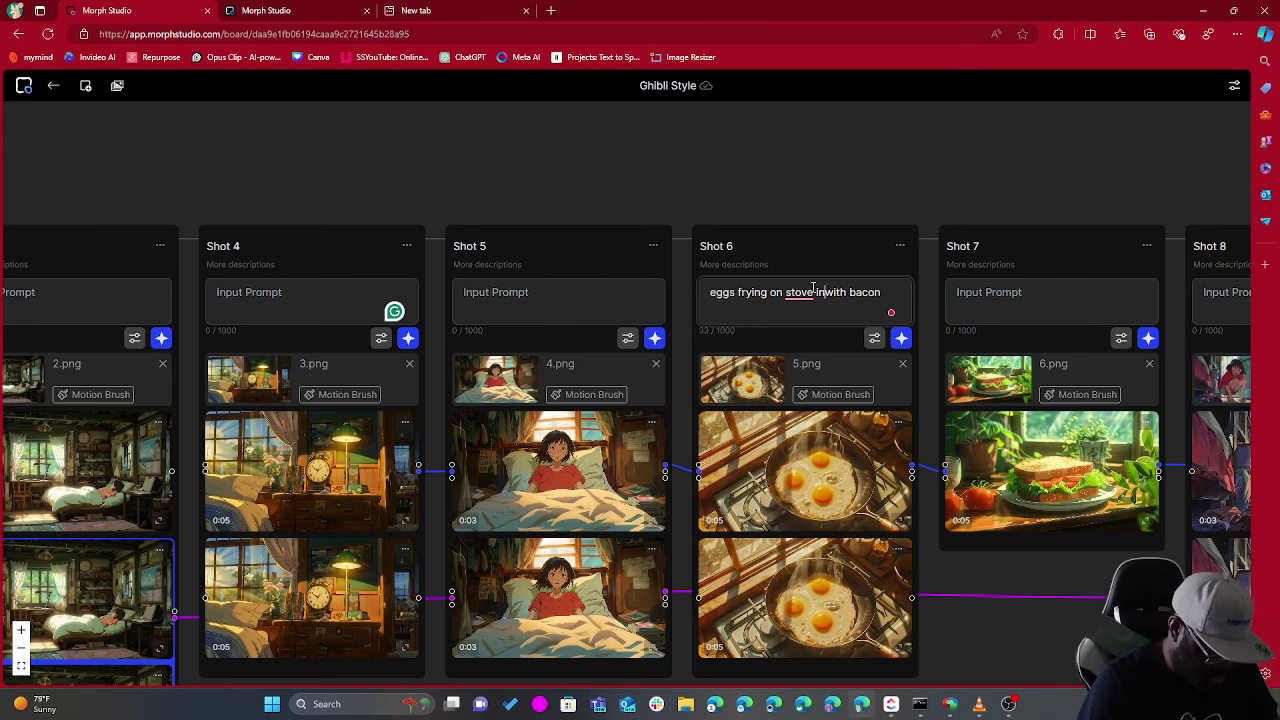
text(frying )
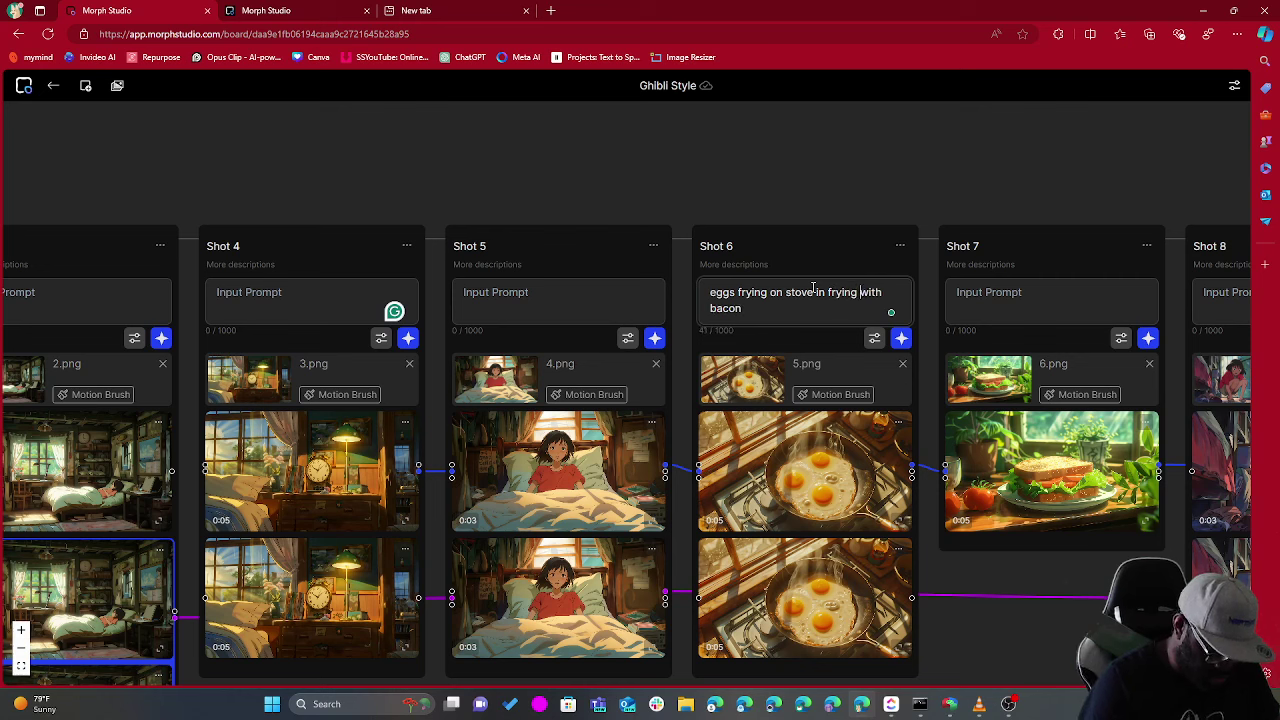
text(pan)
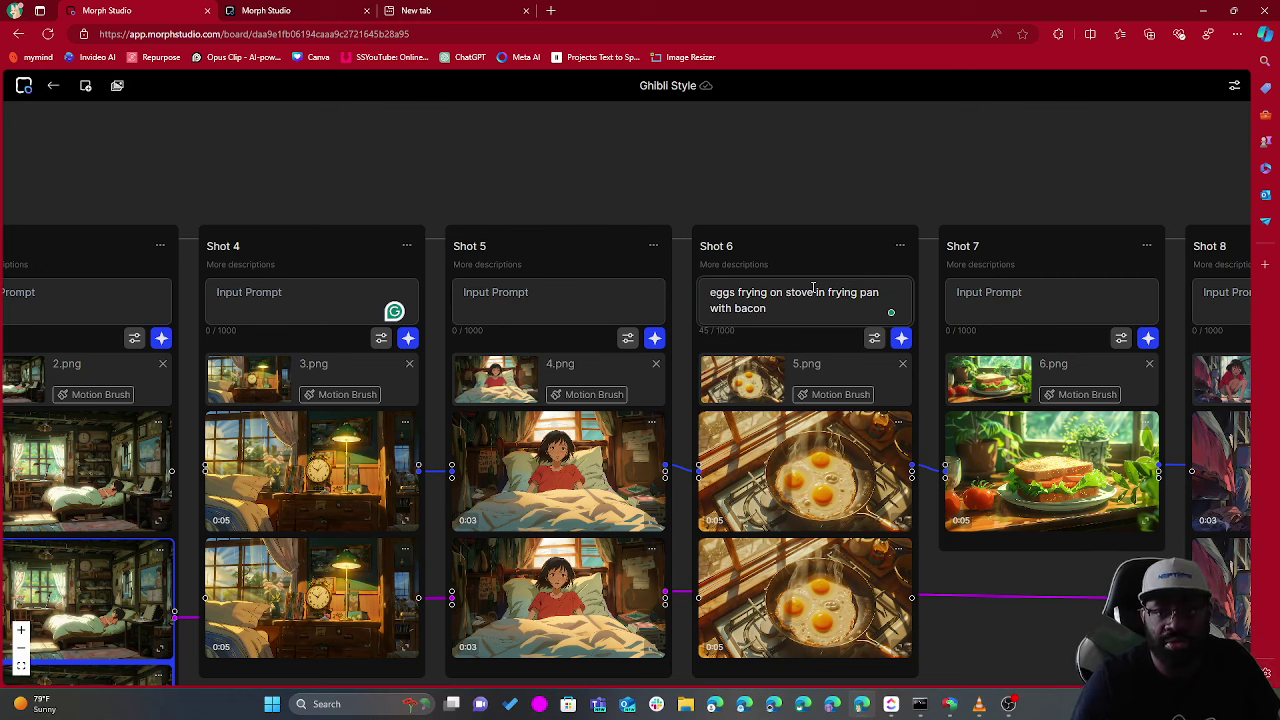
Generate a new Shot 6 clip from the prompt and reference image 5.png, and check its job below the existing clips.
click(901, 339)
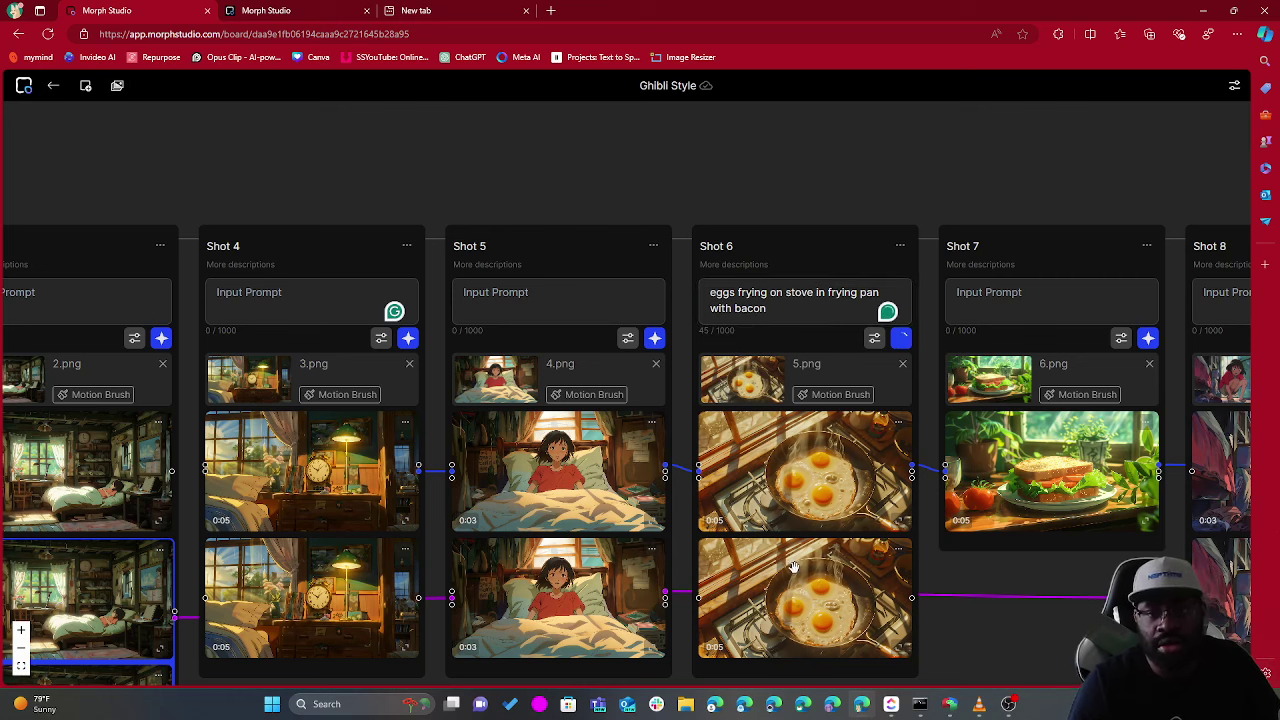
scroll(817, 465, down, 1)
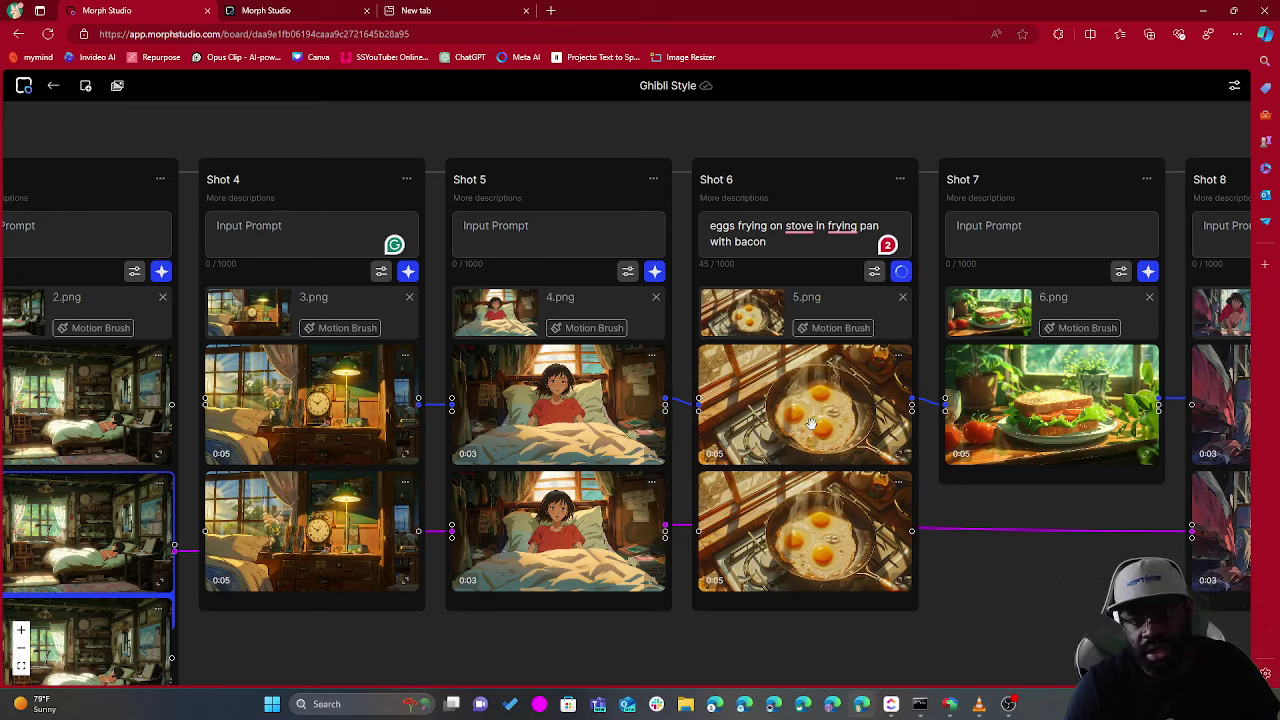
scroll(830, 410, up, 1)
scroll(815, 425, down, 1)
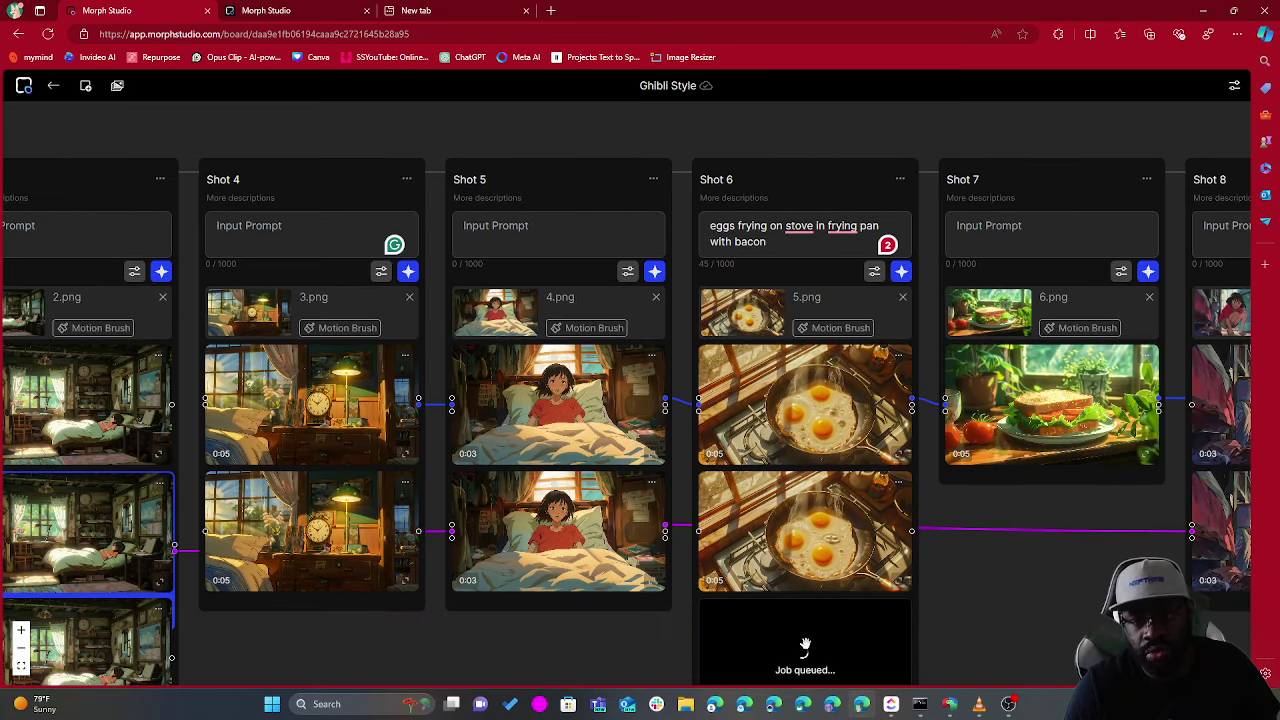
scroll(803, 640, down, 2)
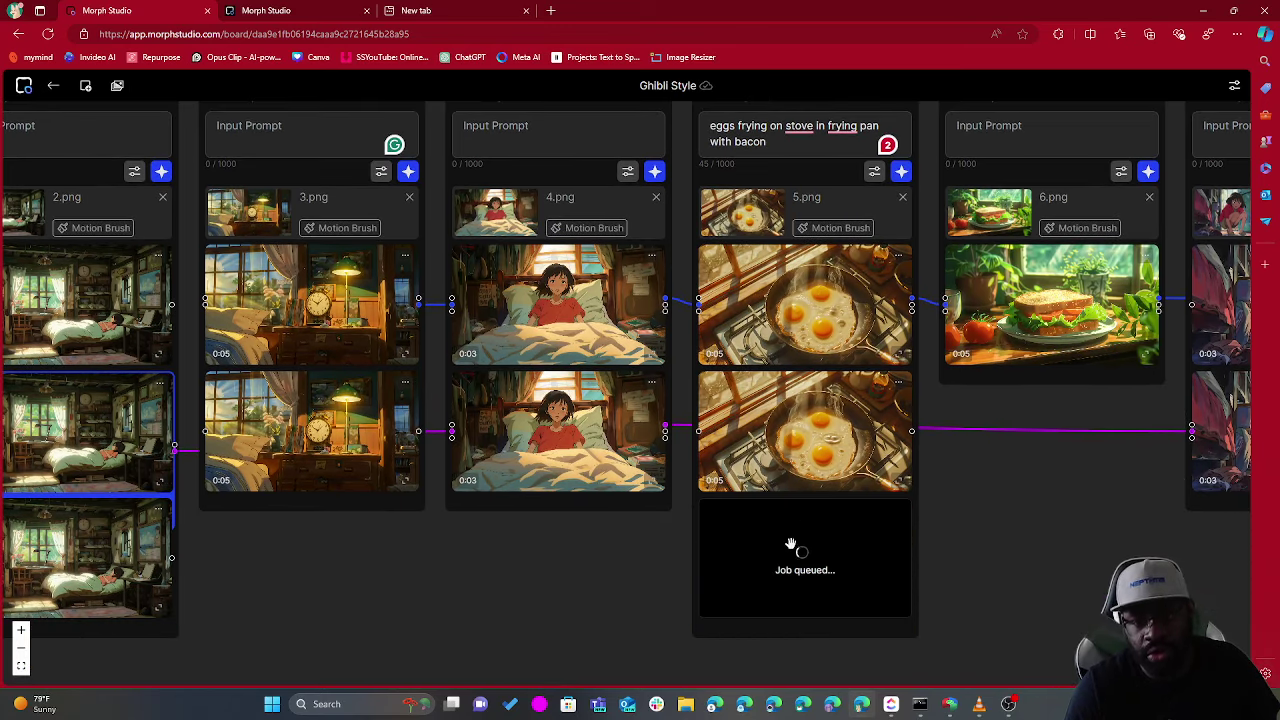
scroll(835, 315, up, 1)
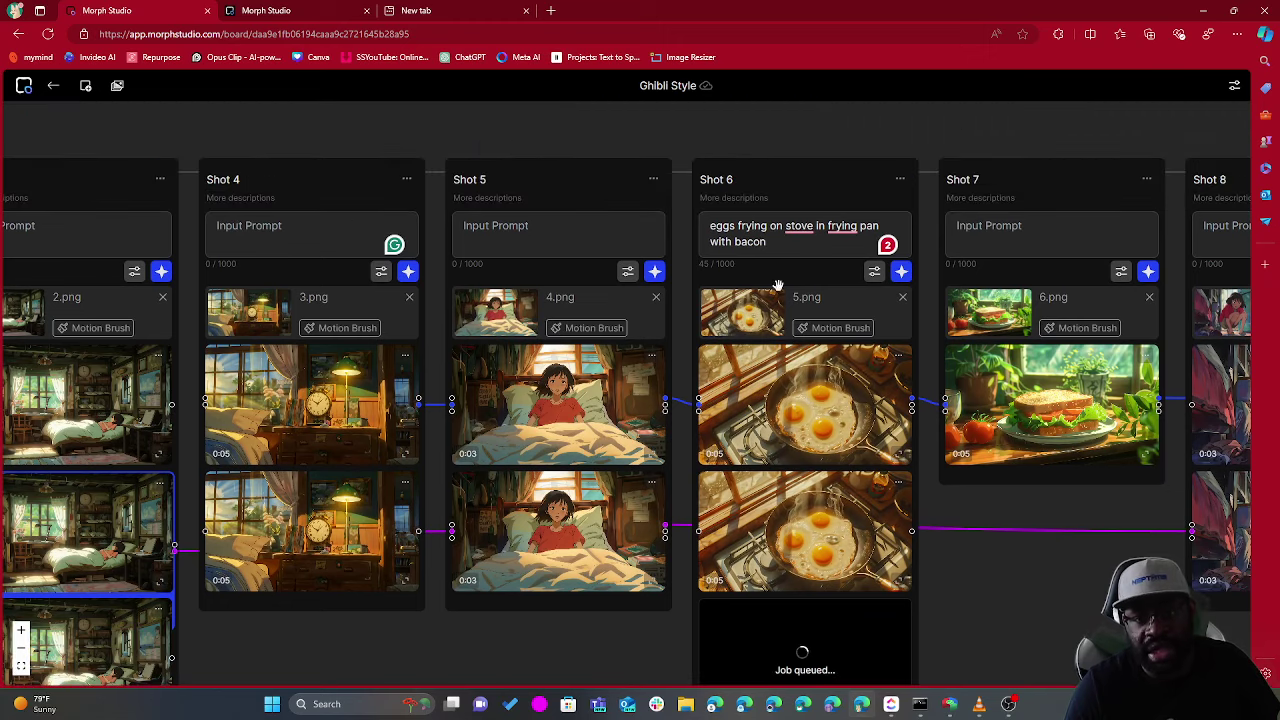
Set Shot 6's clip duration to 5s and generate another clip from the same prompt and reference image.
click(874, 272)
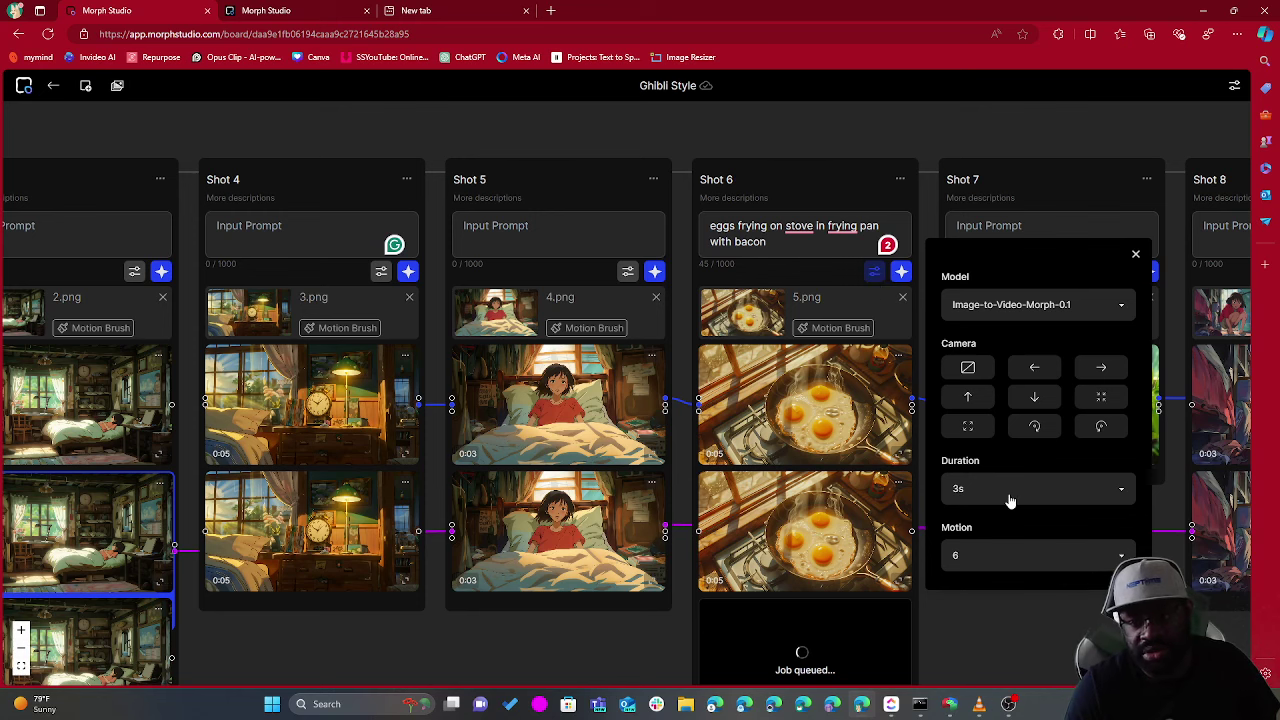
click(1080, 498)
click(968, 548)
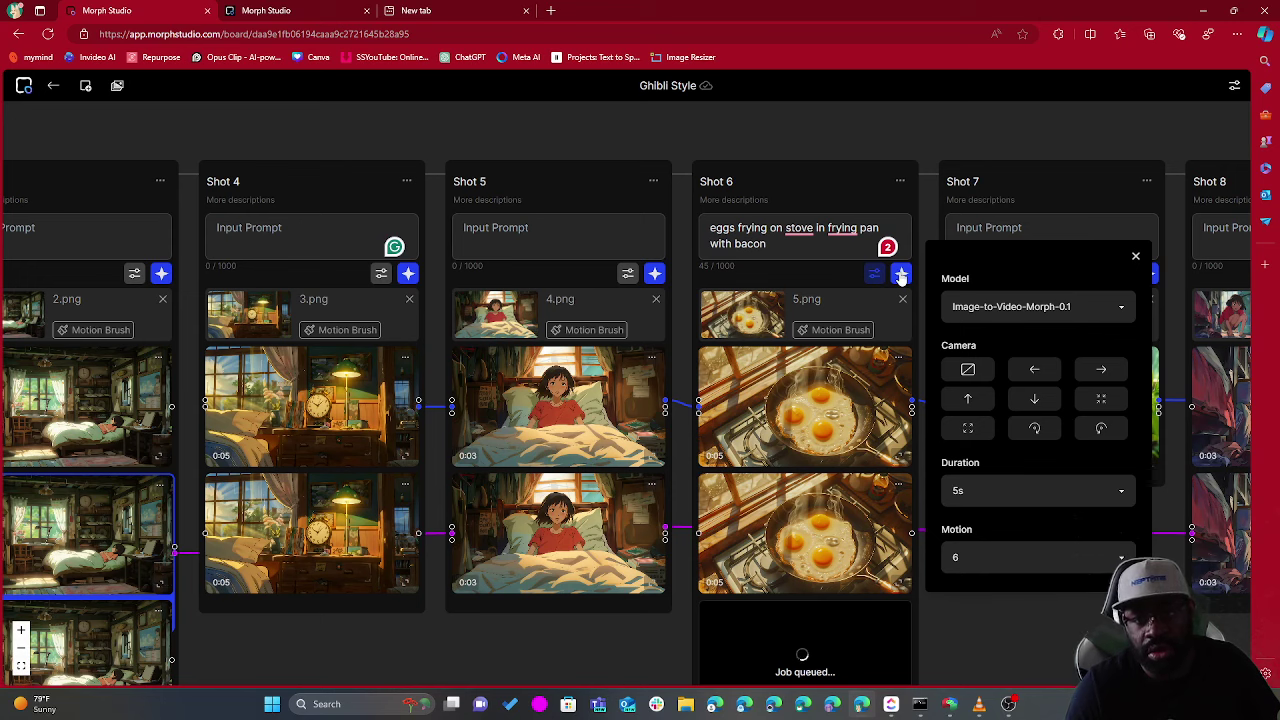
scroll(830, 510, down, 2)
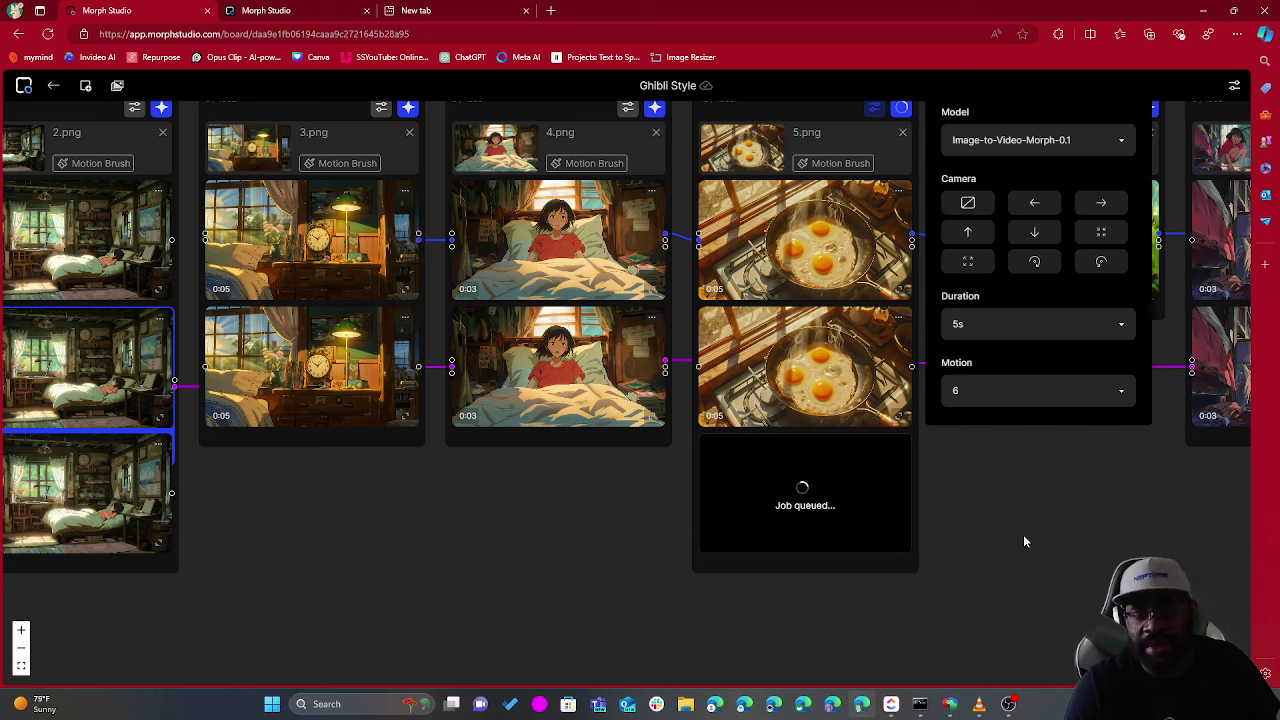
Check the progress of the clip jobs below Shot 6's existing clips.
scroll(828, 400, up, 1)
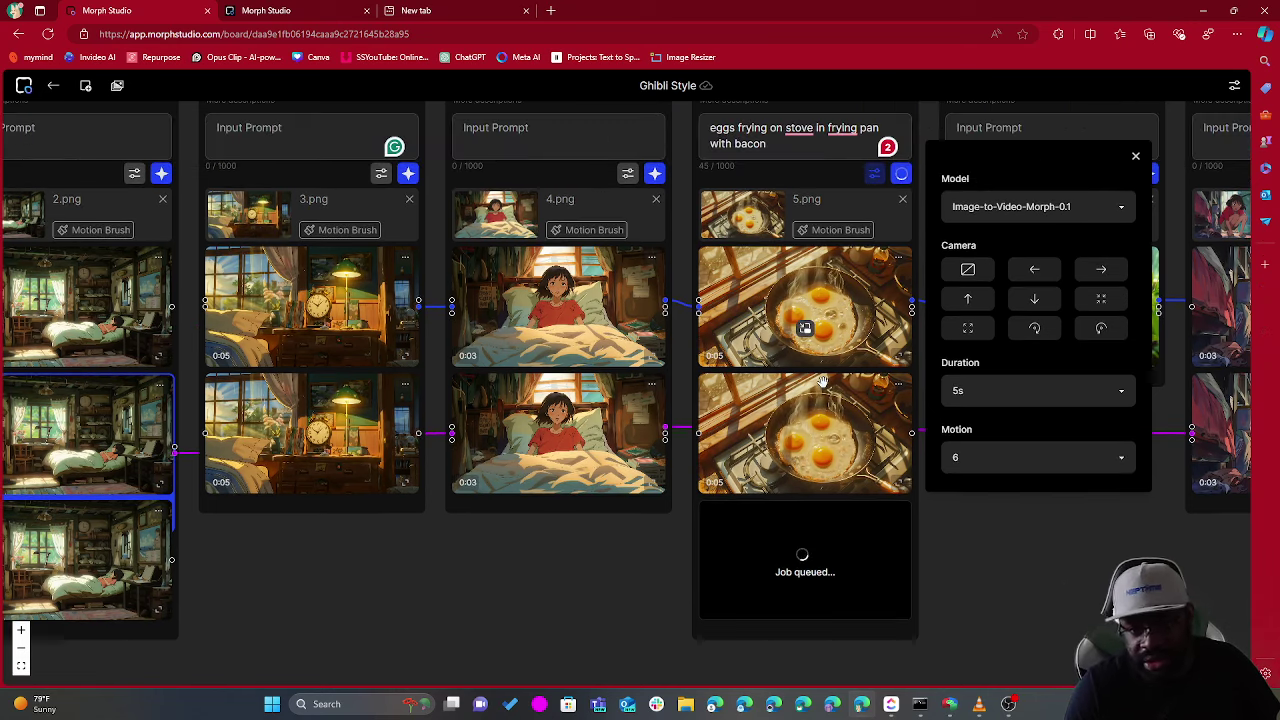
scroll(815, 510, down, 2)
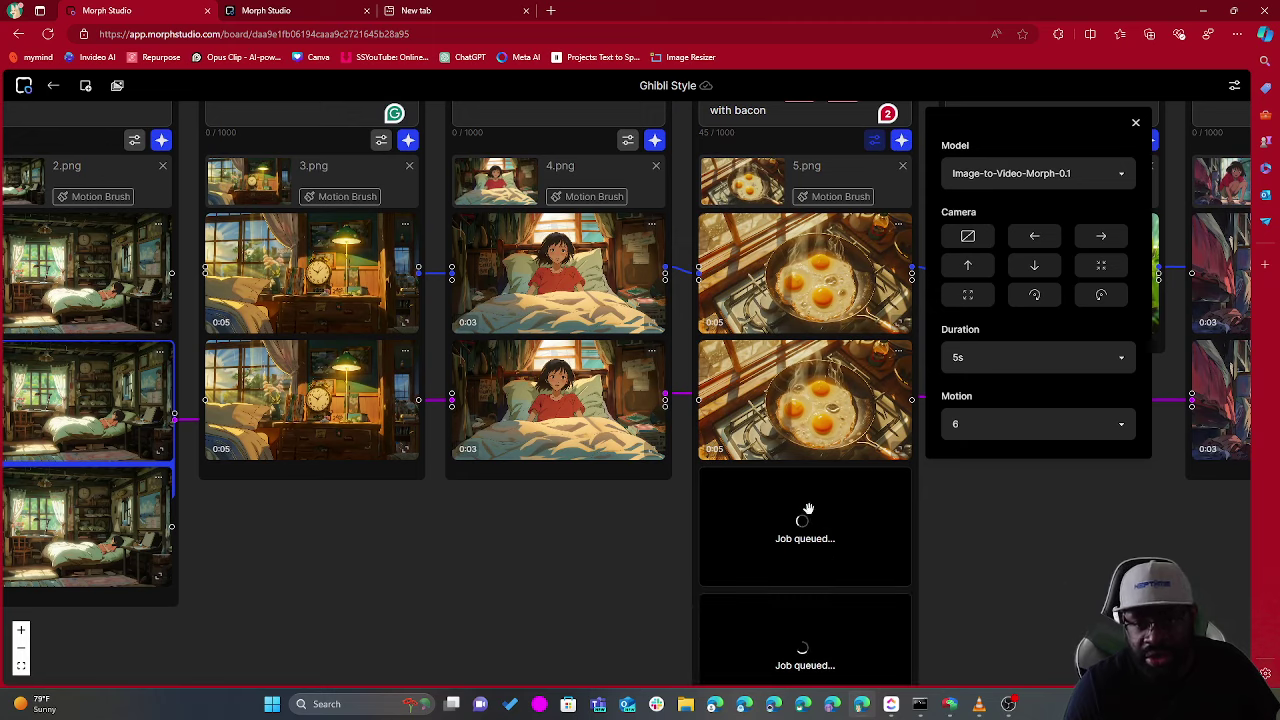
scroll(803, 266, up, 2)
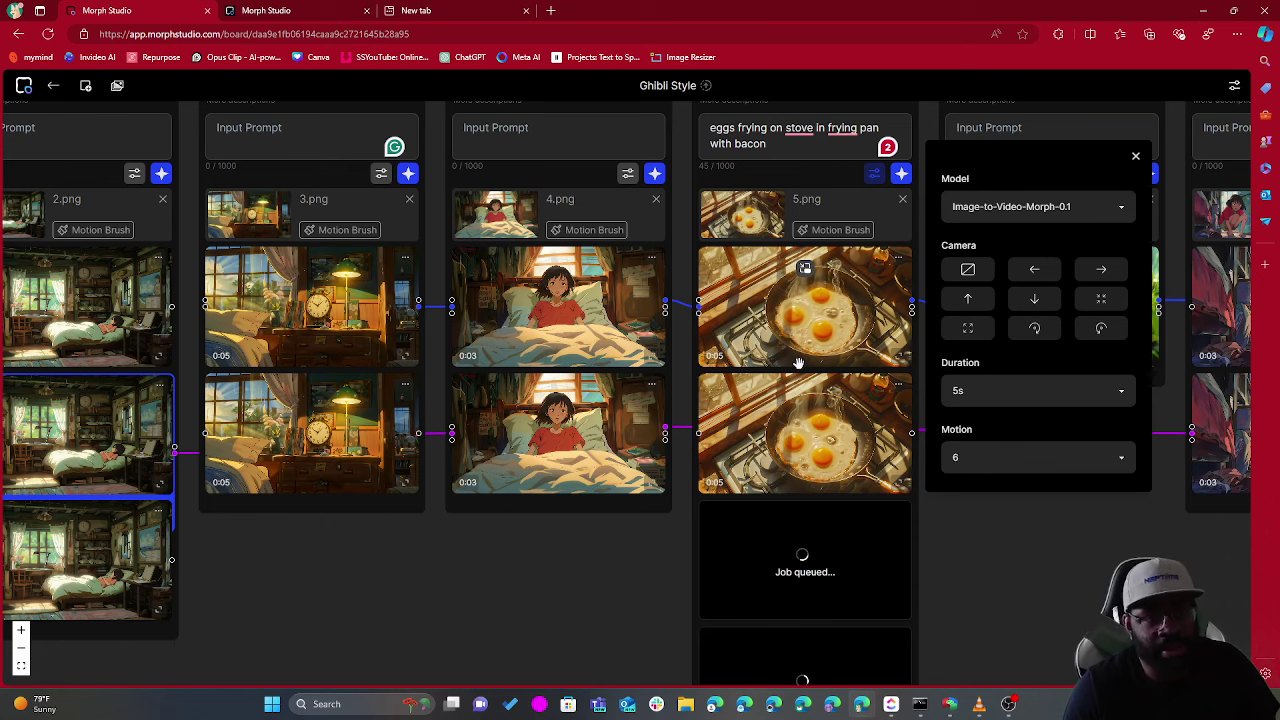
scroll(837, 480, down, 1)
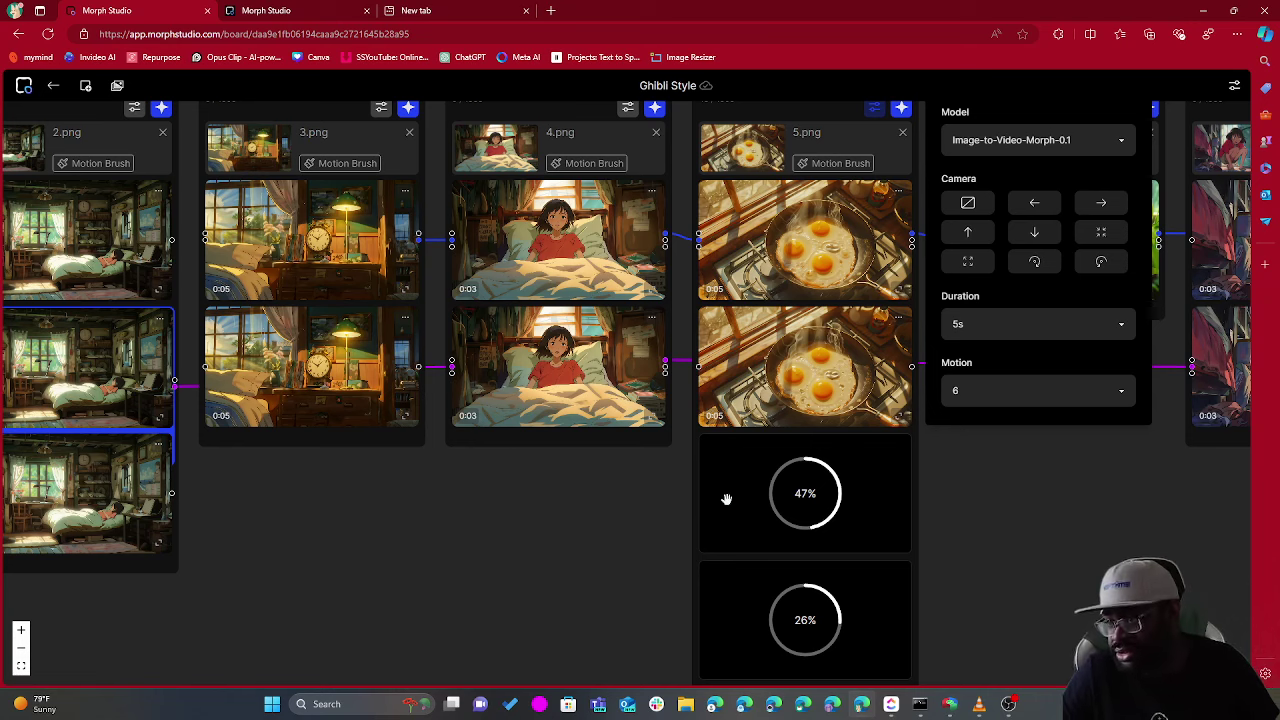
Review Shot 6's generation settings and the available clip durations.
scroll(727, 498, up, 5)
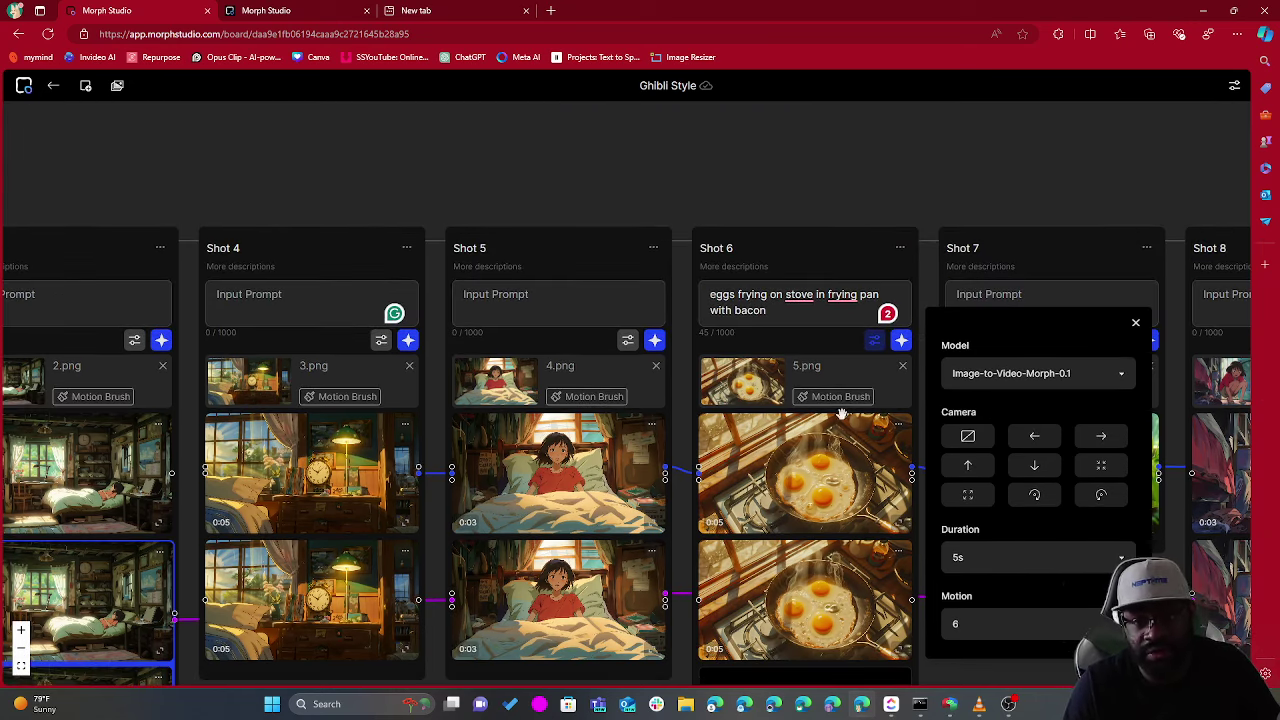
scroll(830, 346, up, 1)
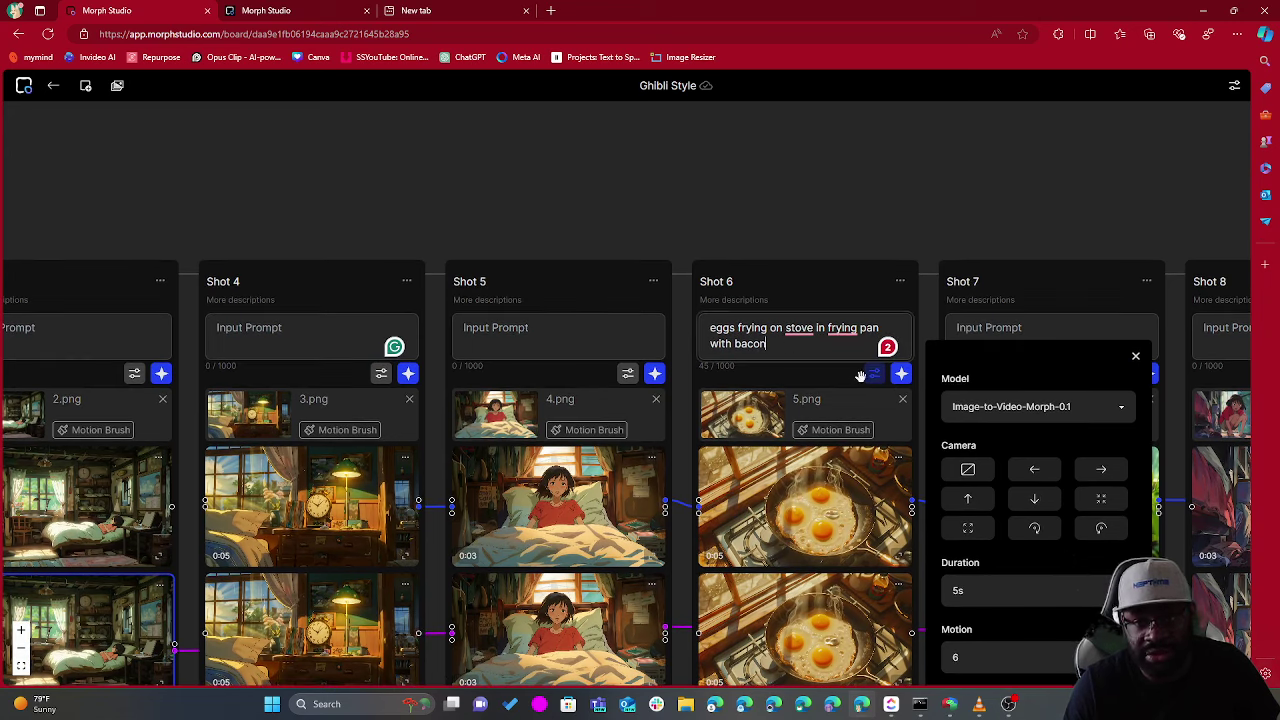
scroll(968, 402, down, 2)
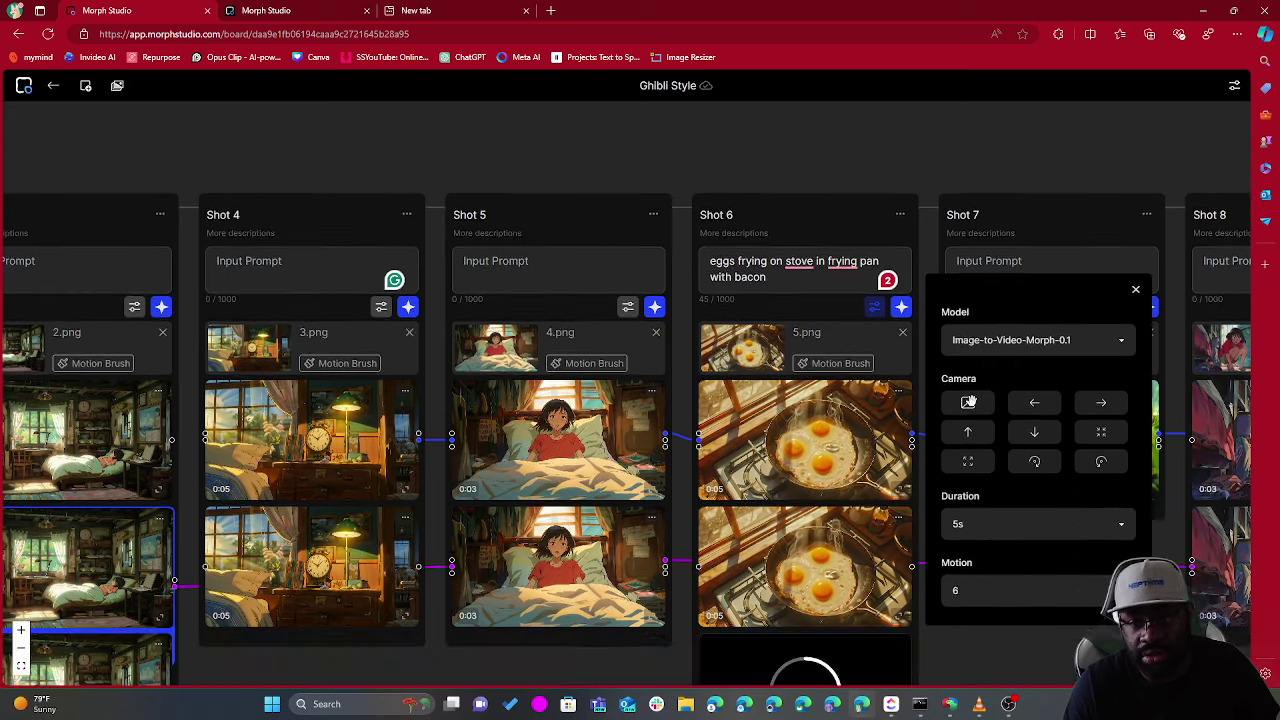
click(1017, 528)
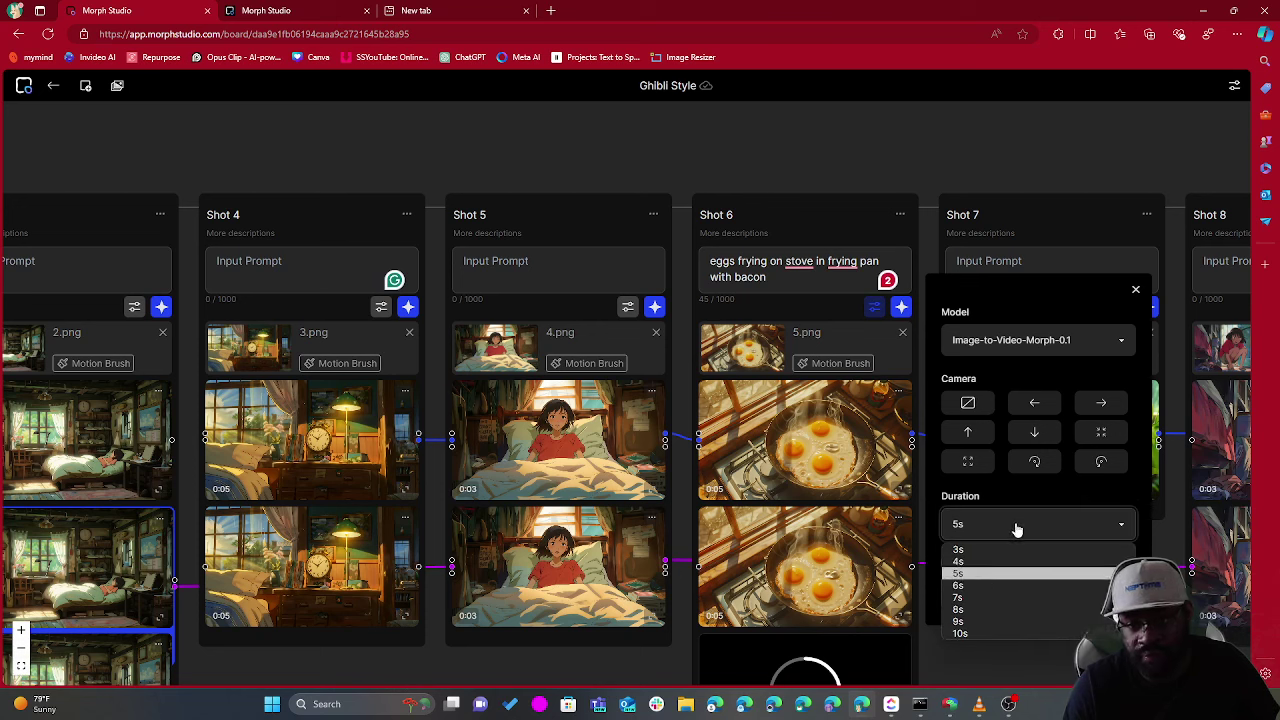
click(980, 658)
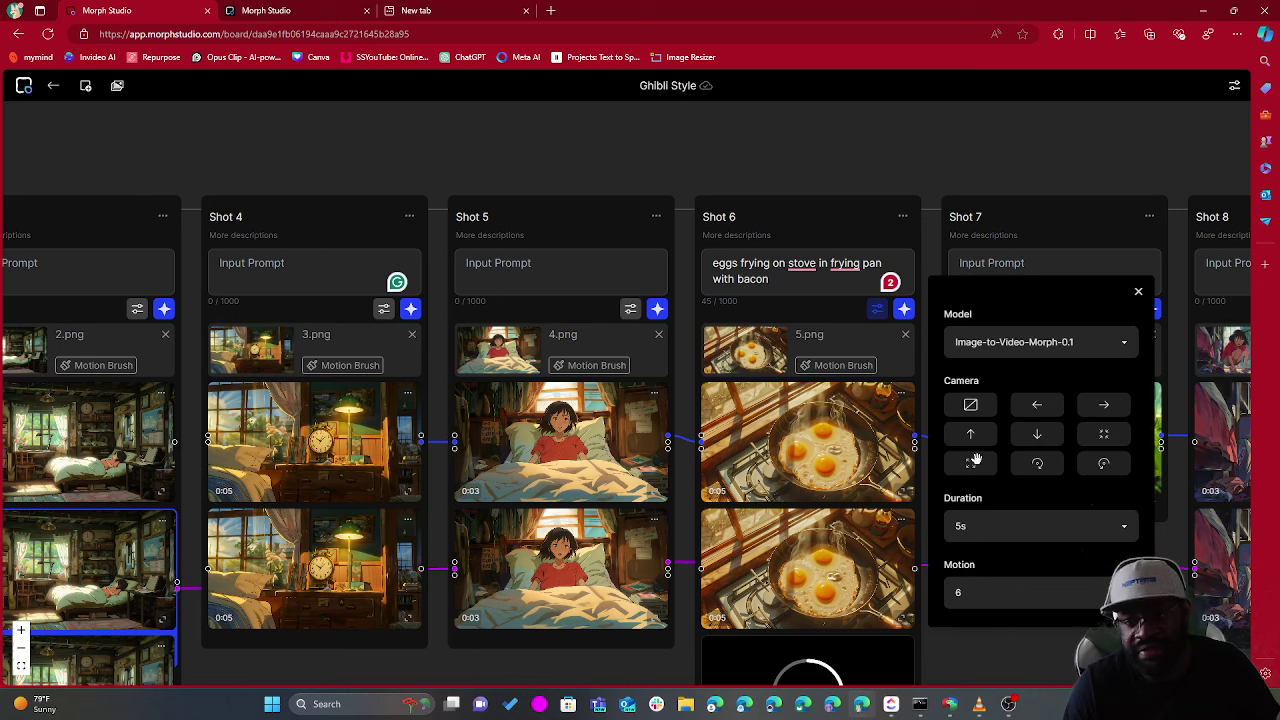
click(987, 535)
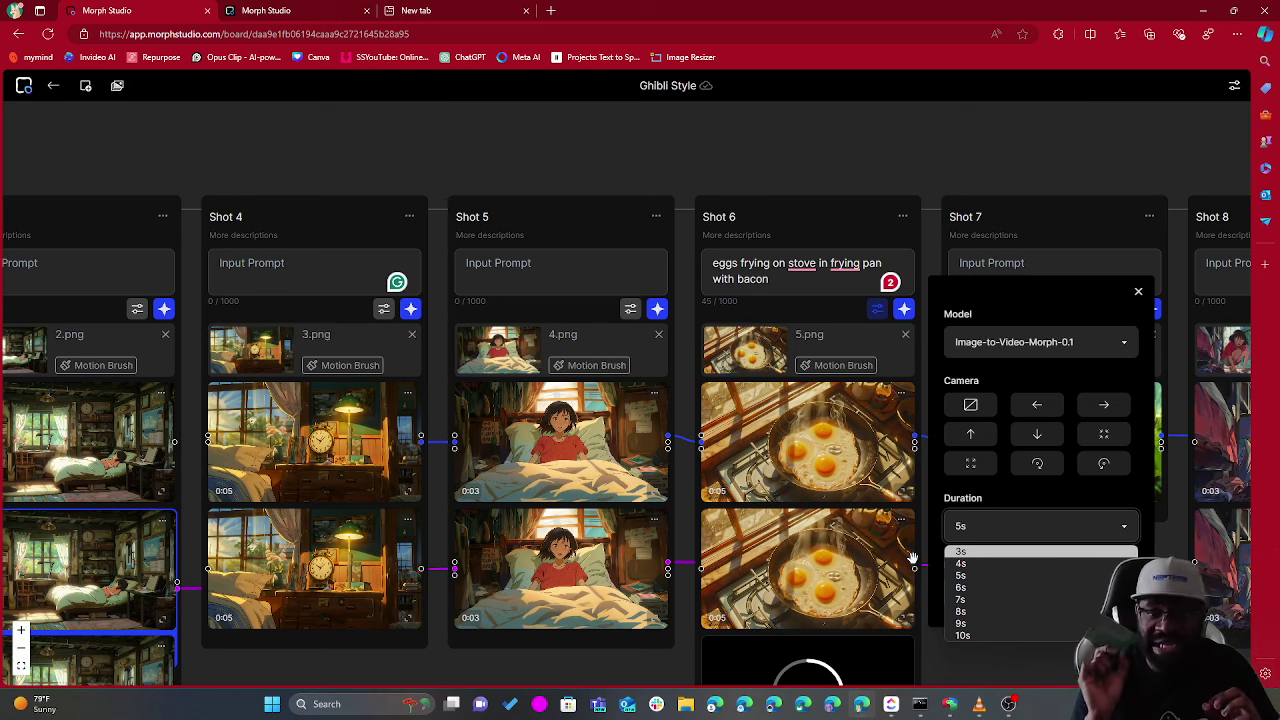
Look over the linked shots from Shot 2 to Shot 8 on the Ghibli Style board.
scroll(811, 123, down, 1)
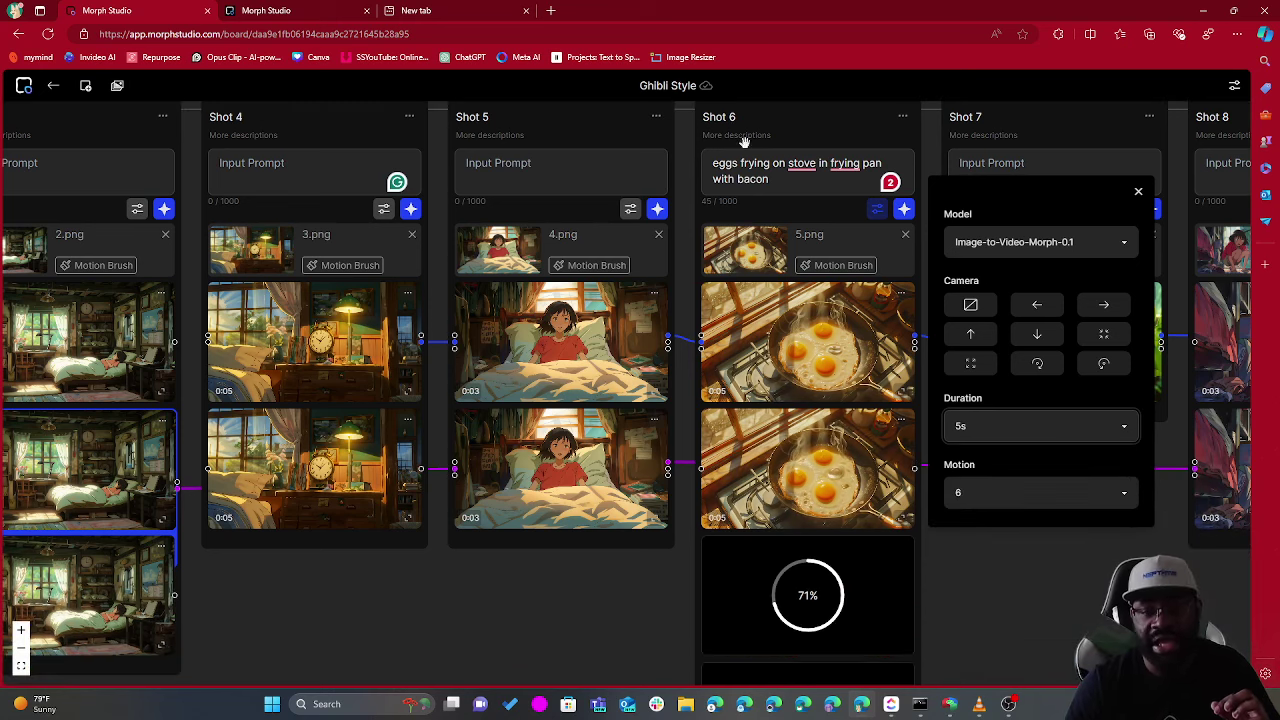
scroll(975, 427, up, 1)
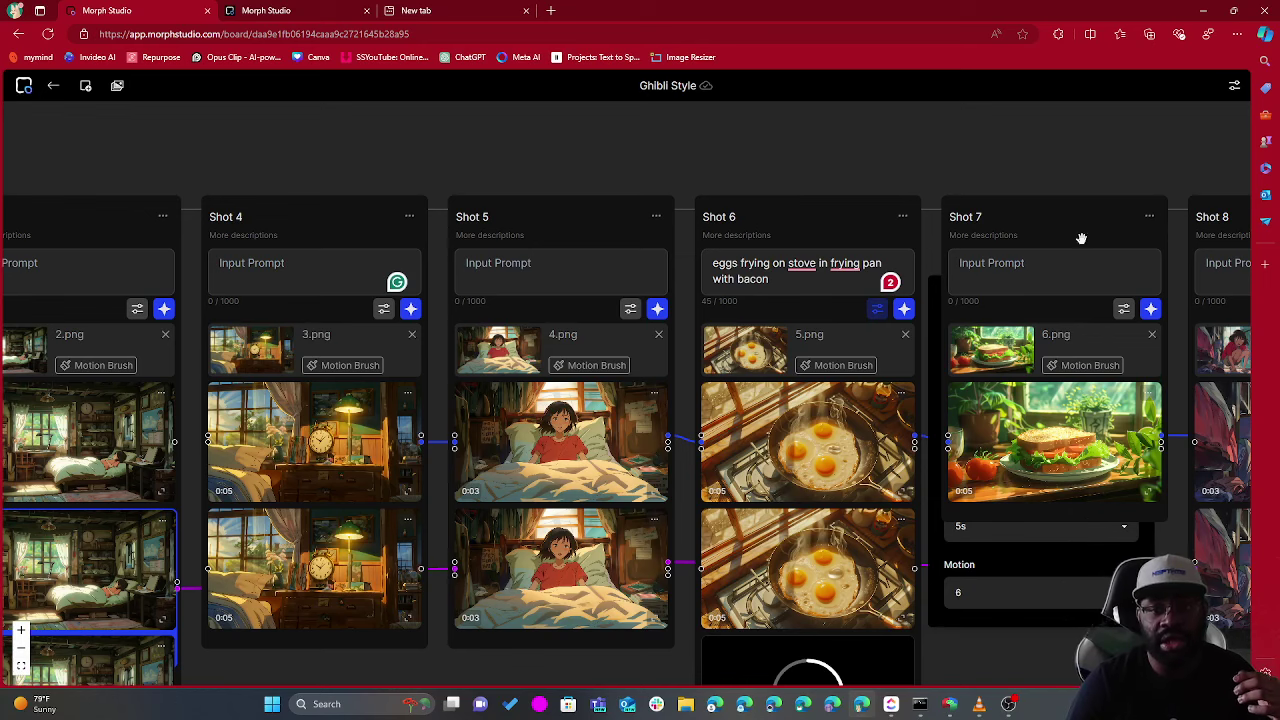
scroll(680, 330, down, 1)
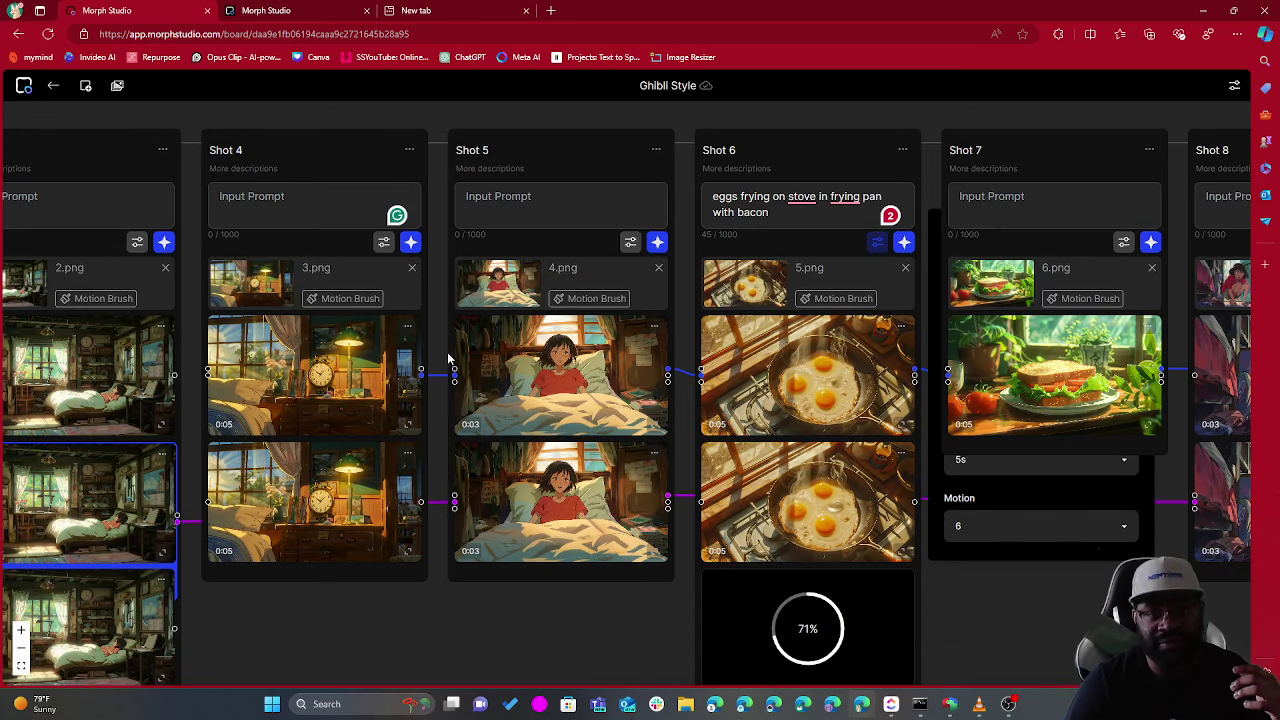
scroll(615, 262, up, 1)
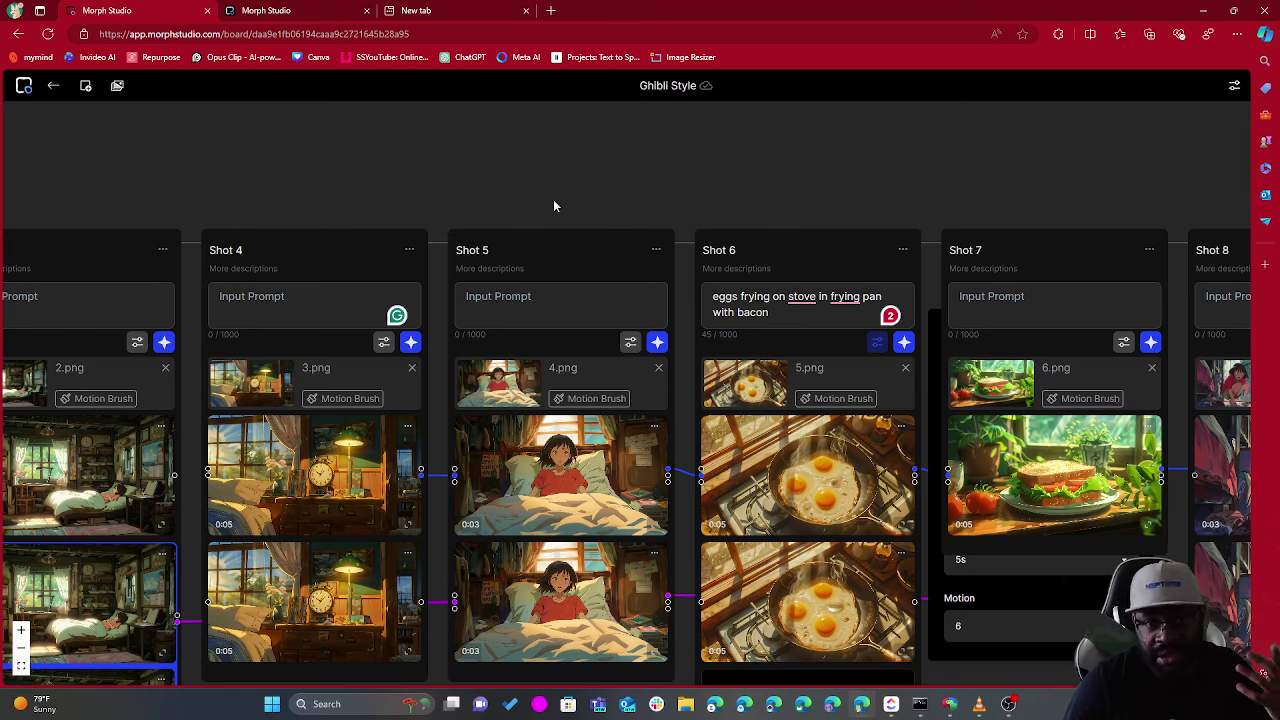
drag(539, 161, 943, 149)
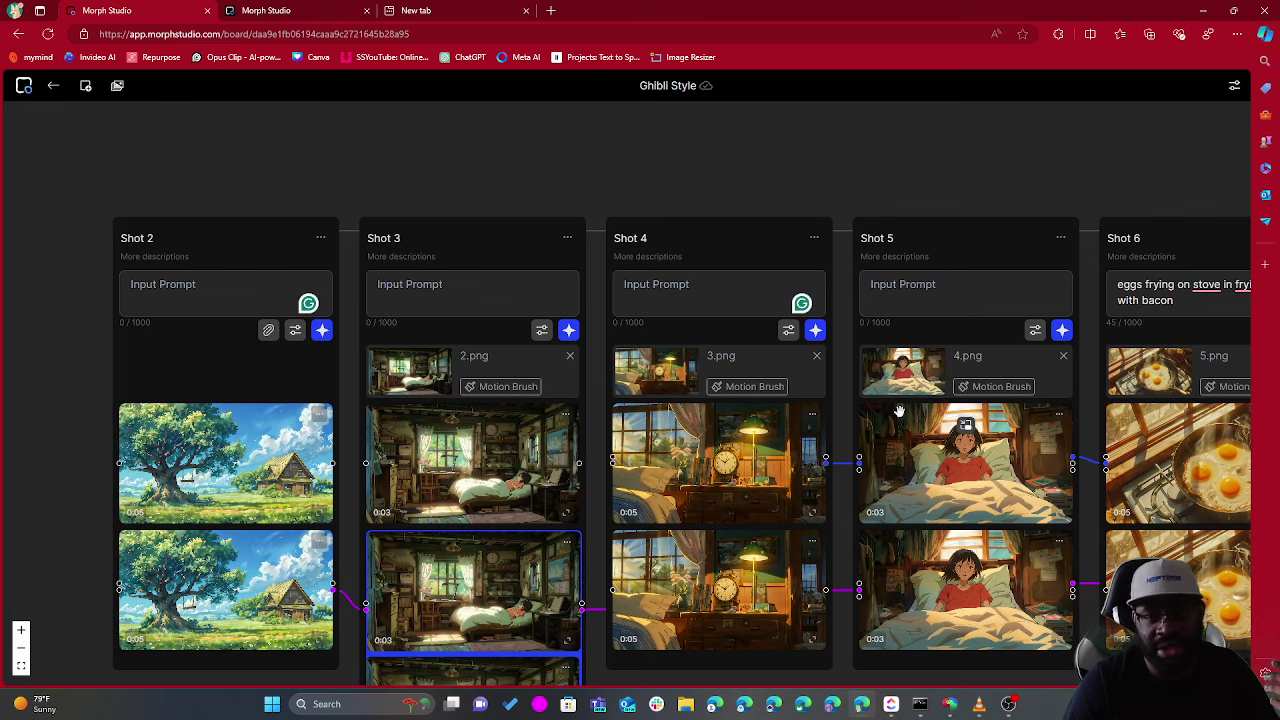
drag(946, 194, 573, 268)
scroll(655, 316, down, 1)
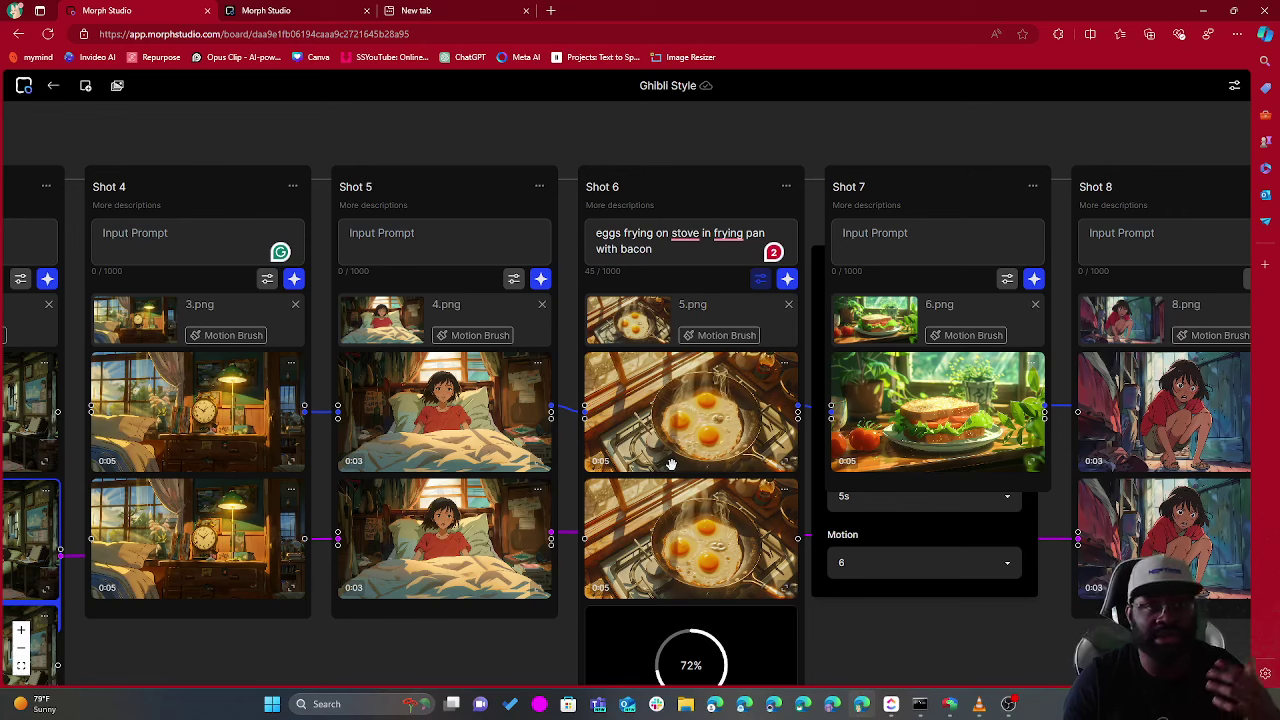
Switch to the Explore templates page and open a board from the Cyberpunk template.
click(270, 8)
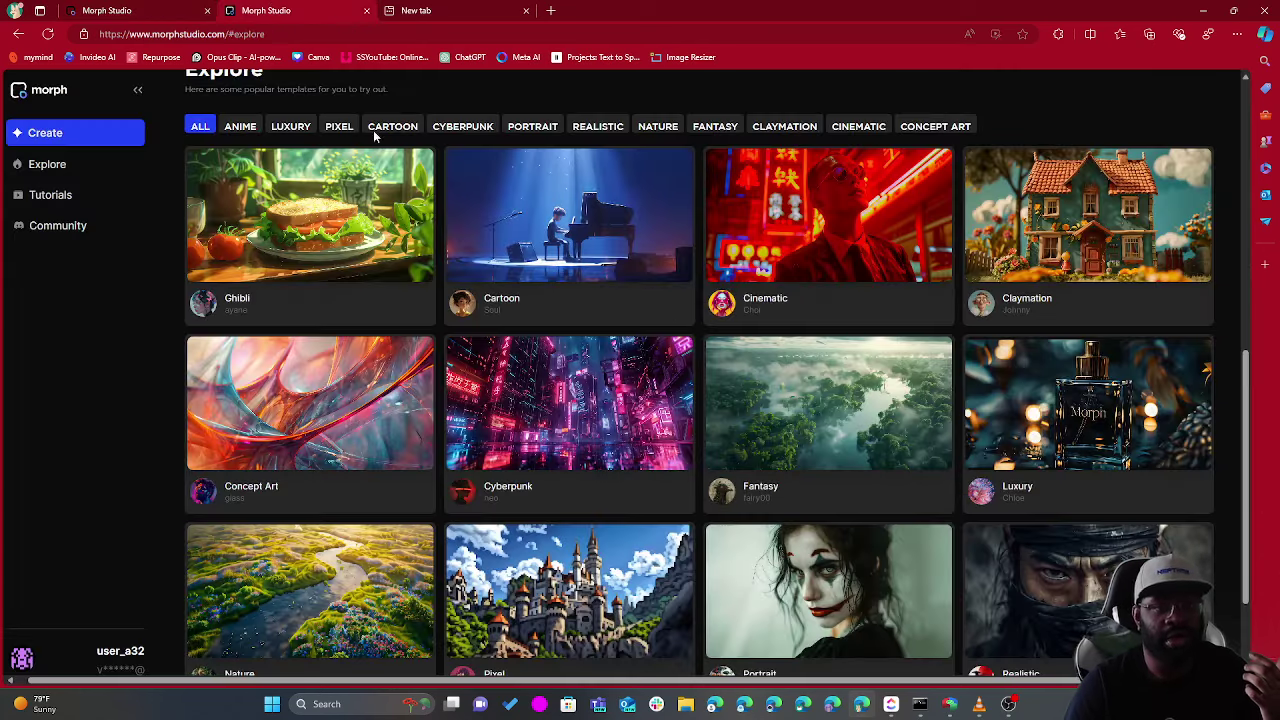
scroll(600, 458, up, 1)
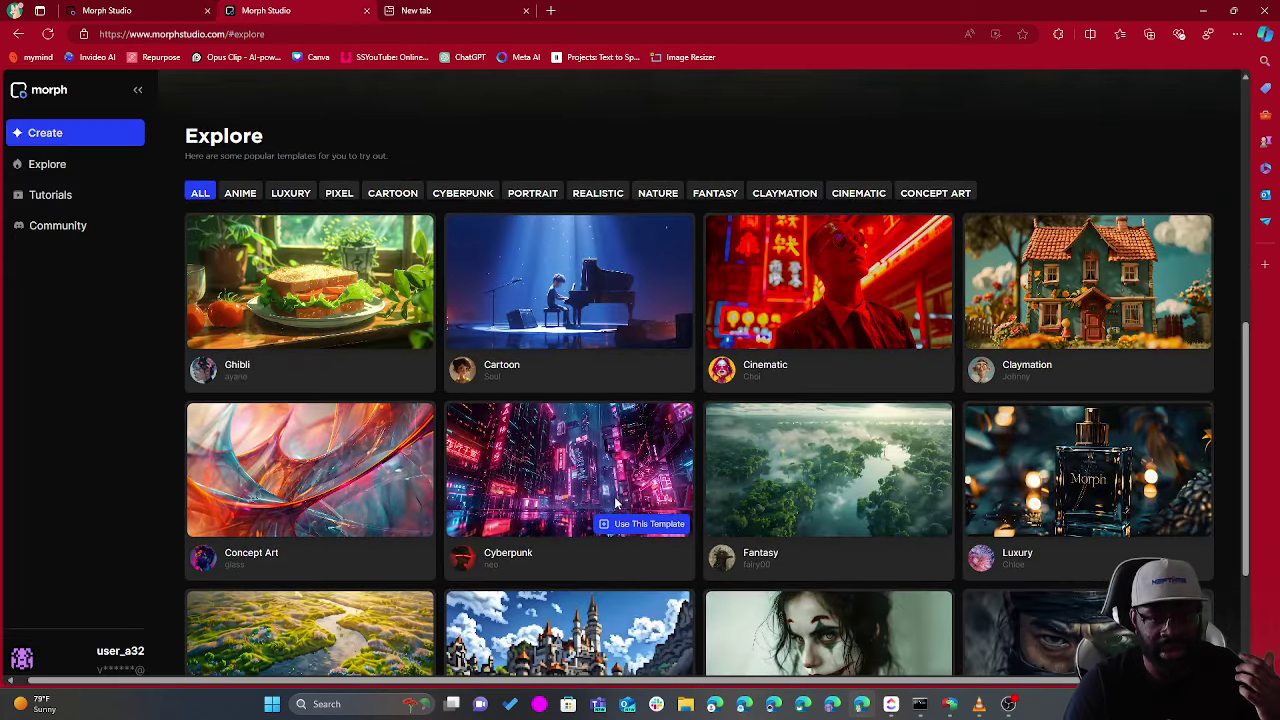
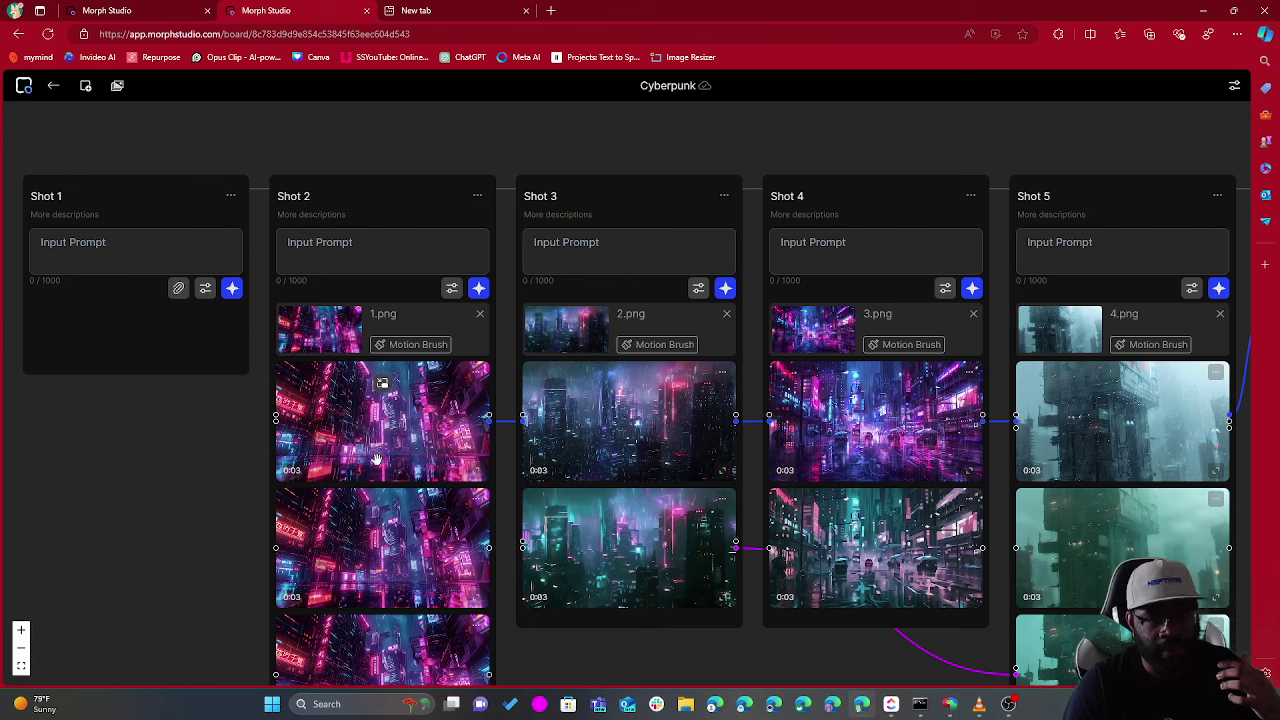
Examine the alternative clips in Shots 2 to 5 of the Cyberpunk board and how they link to the exports.
mouse_move(388, 568)
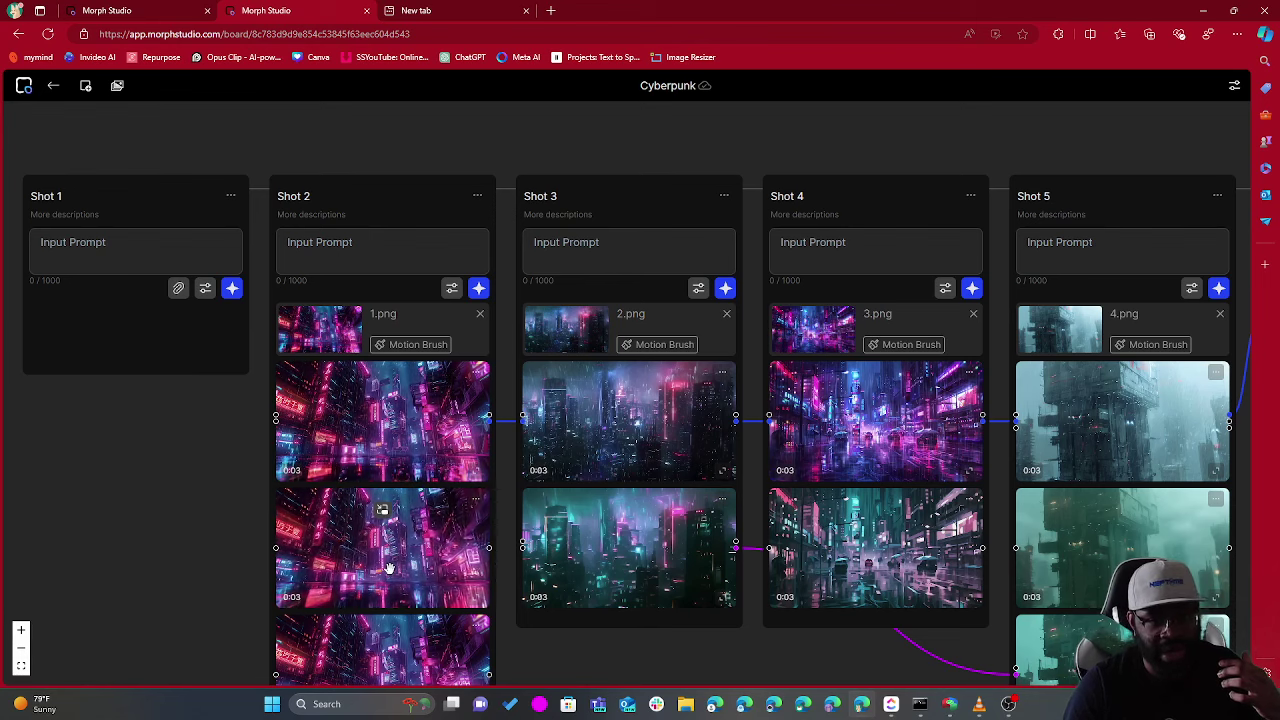
scroll(390, 560, down, 3)
scroll(395, 550, down, 1)
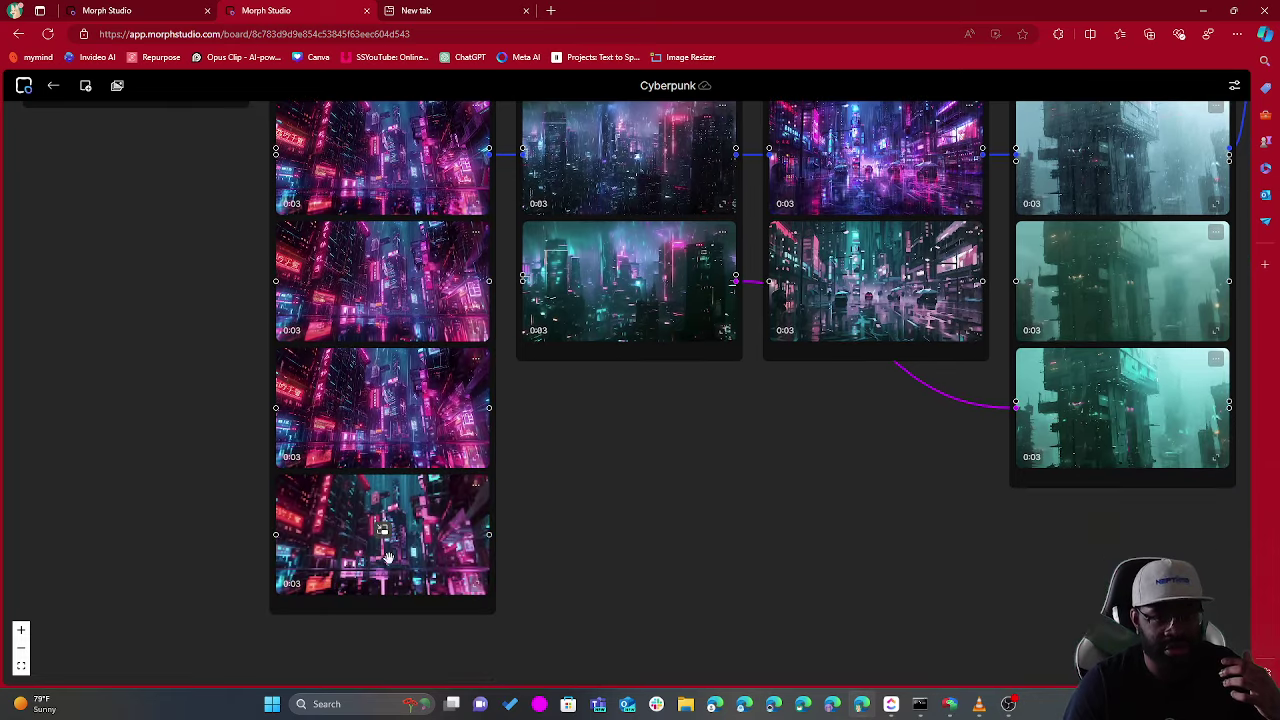
scroll(383, 440, up, 2)
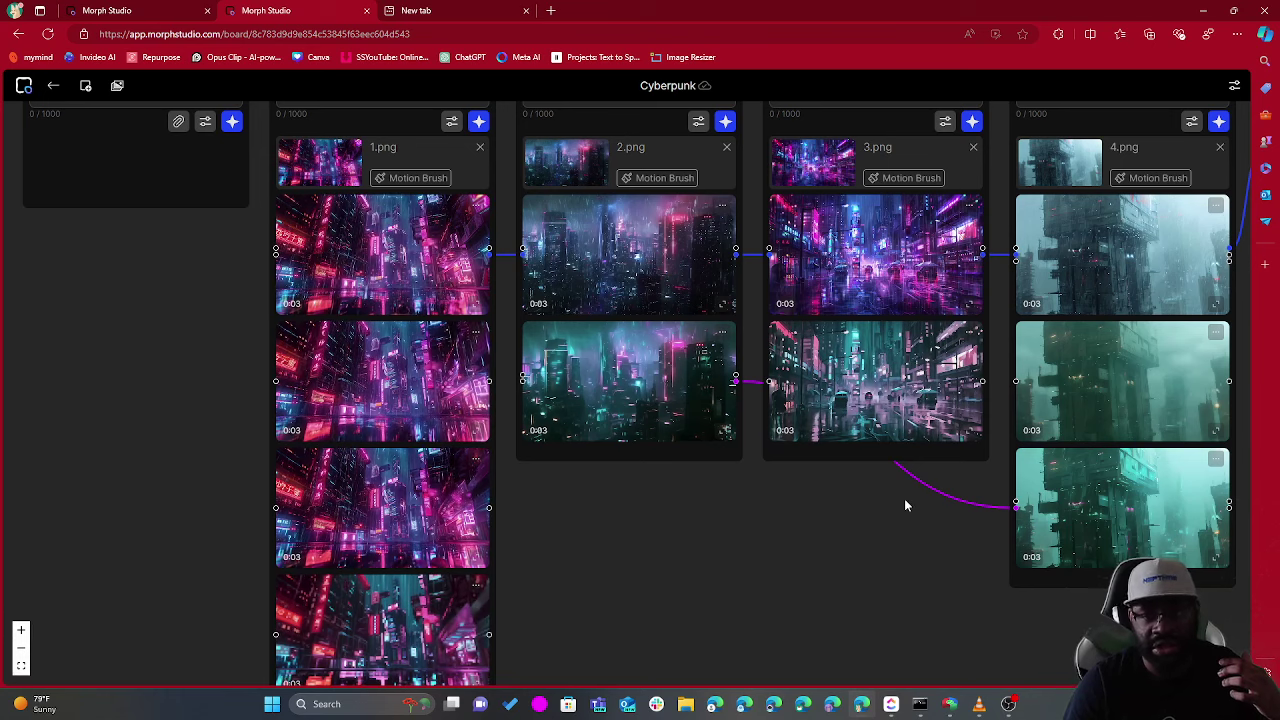
drag(903, 503, 527, 549)
scroll(990, 340, up, 1)
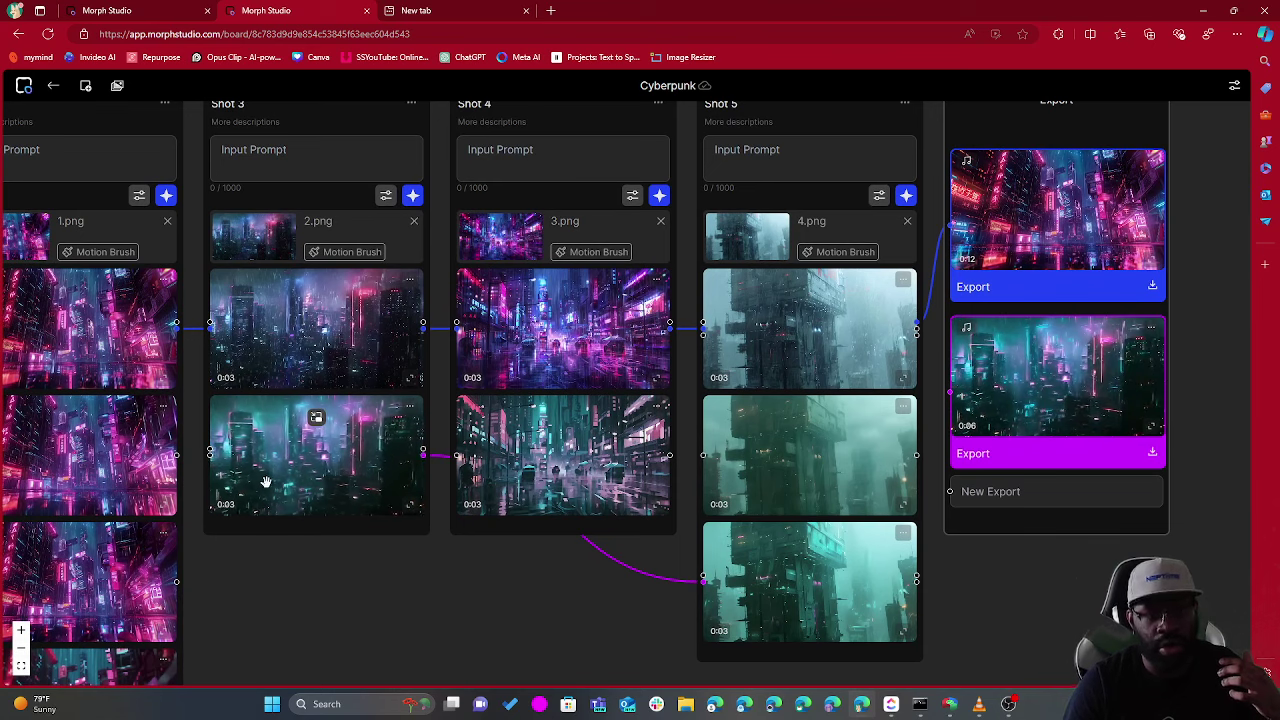
scroll(857, 537, up, 3)
scroll(229, 498, down, 4)
scroll(232, 490, down, 2)
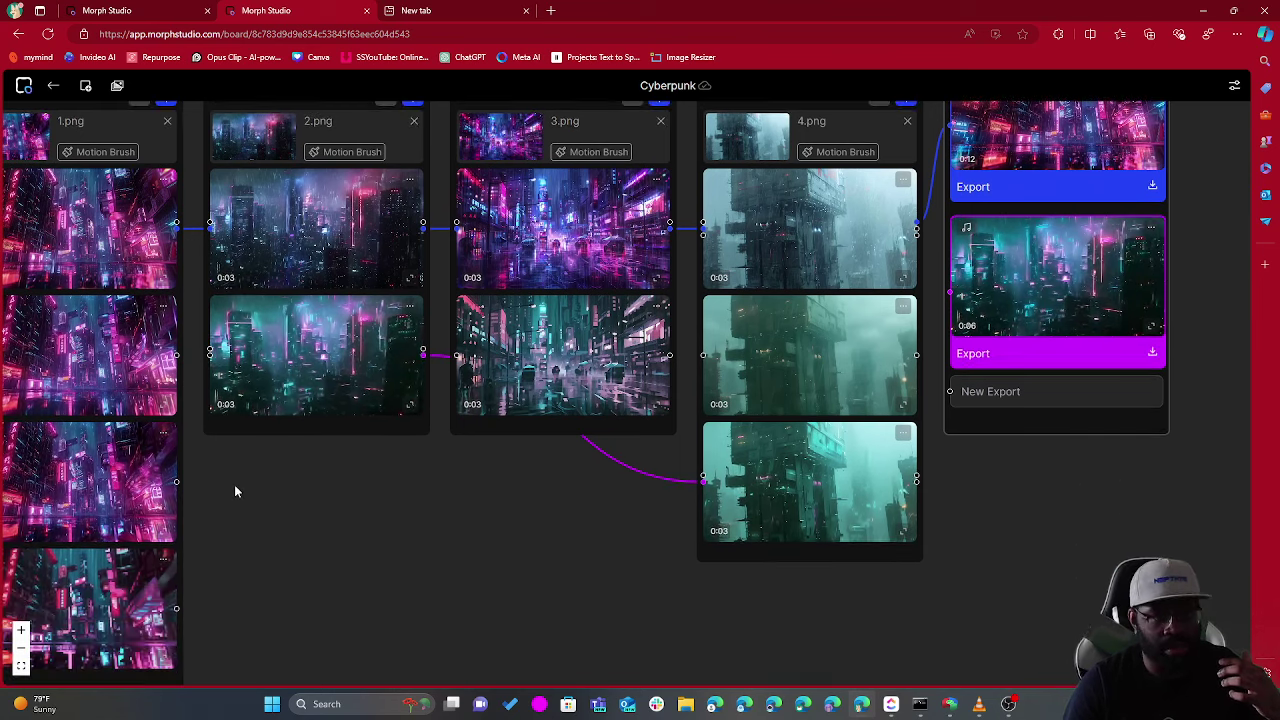
drag(234, 484, 550, 535)
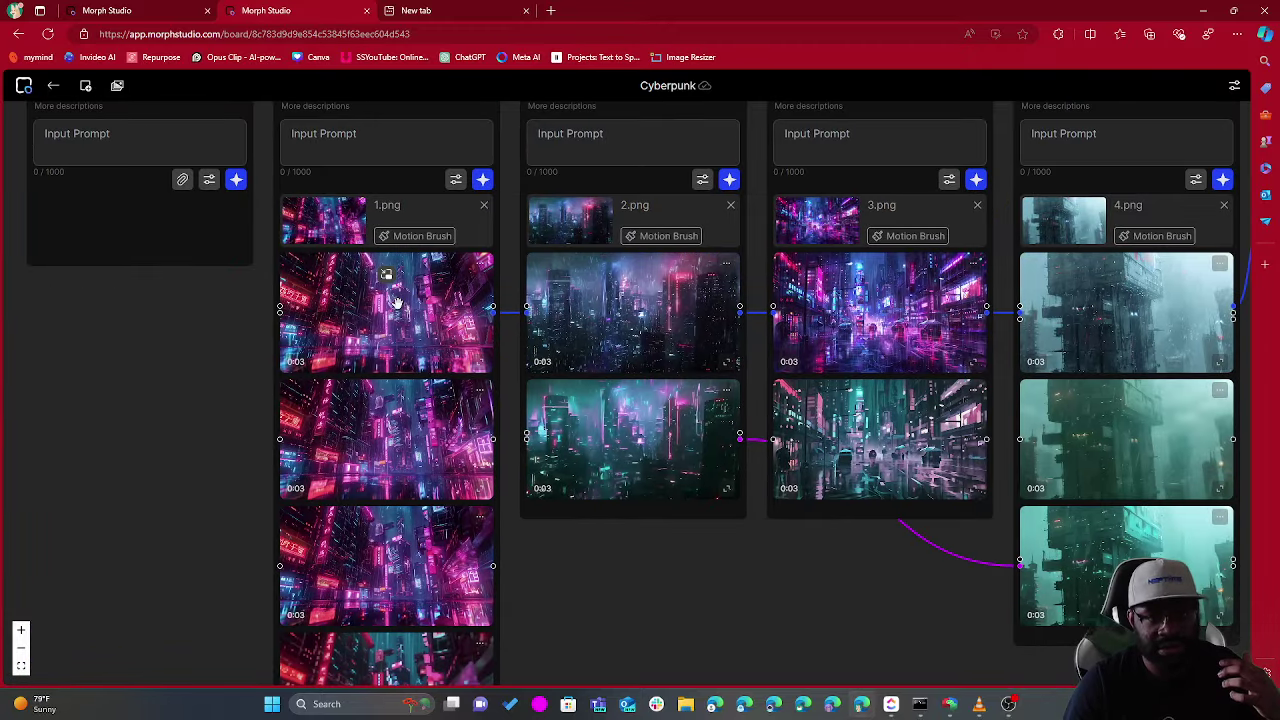
scroll(385, 315, up, 1)
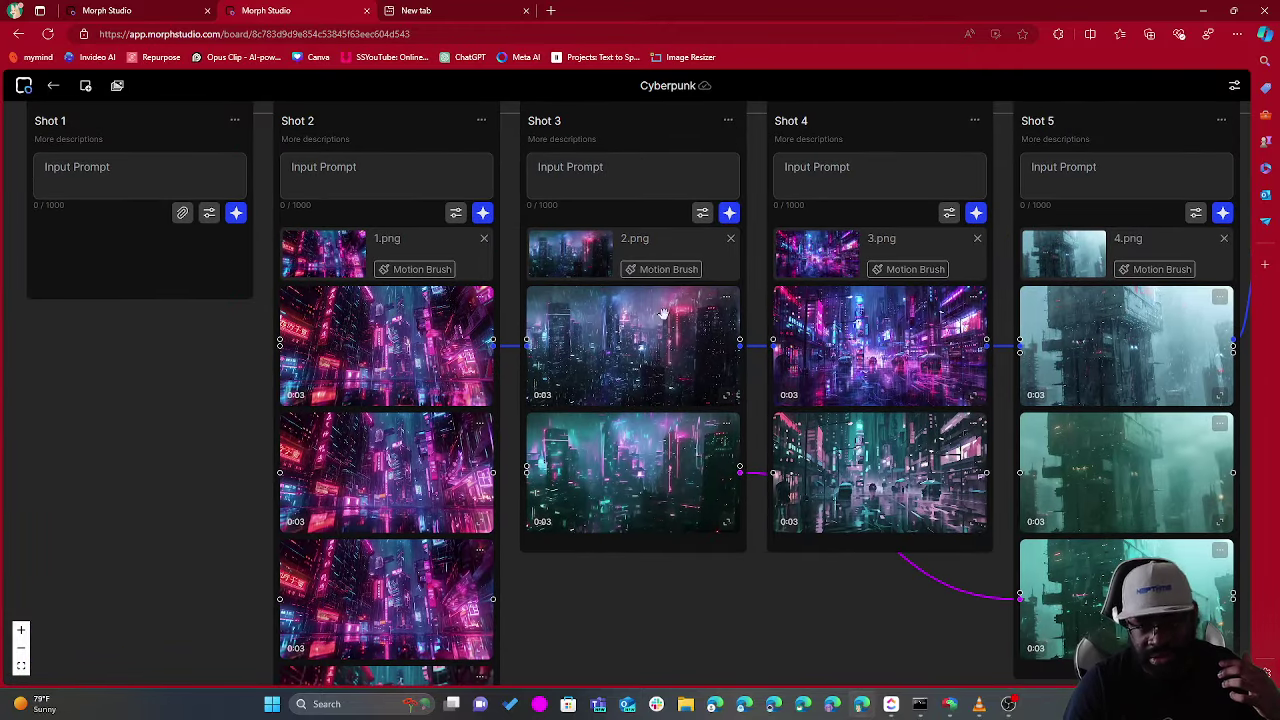
Connect the second clip of Shot 2 to the second clip of Shot 3.
scroll(538, 641, up, 1)
scroll(538, 641, right, 4)
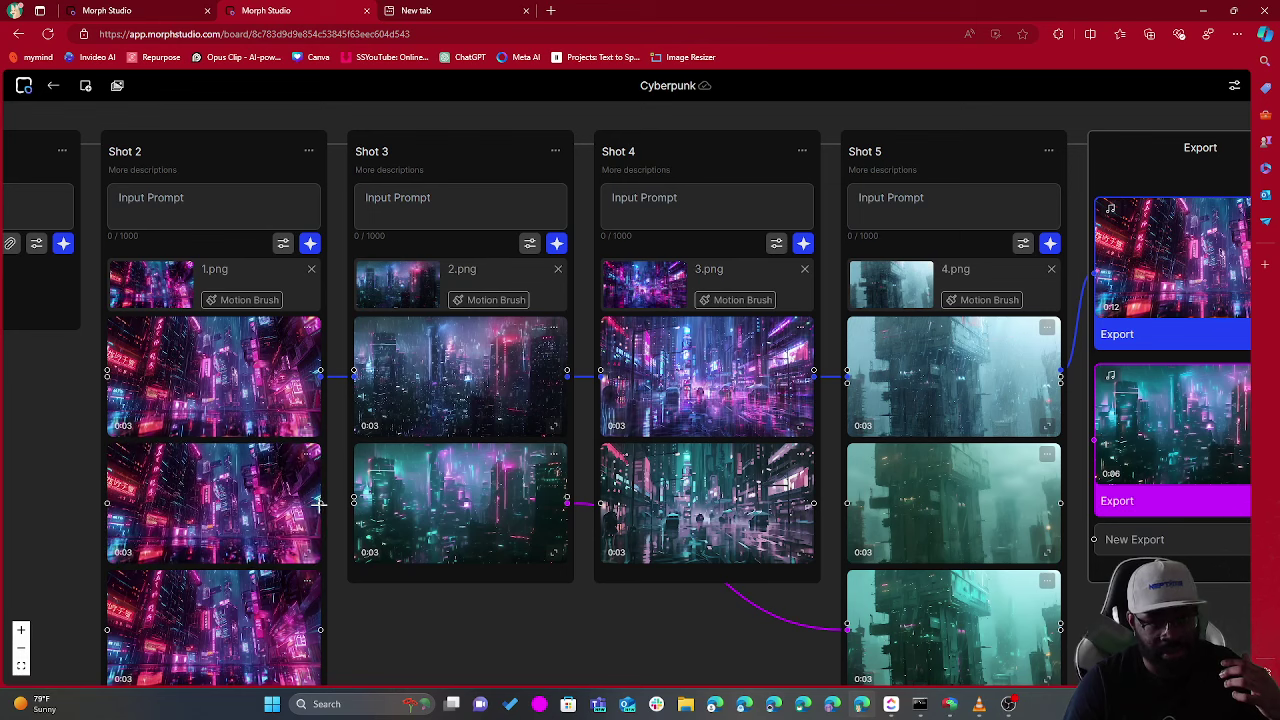
drag(323, 503, 354, 498)
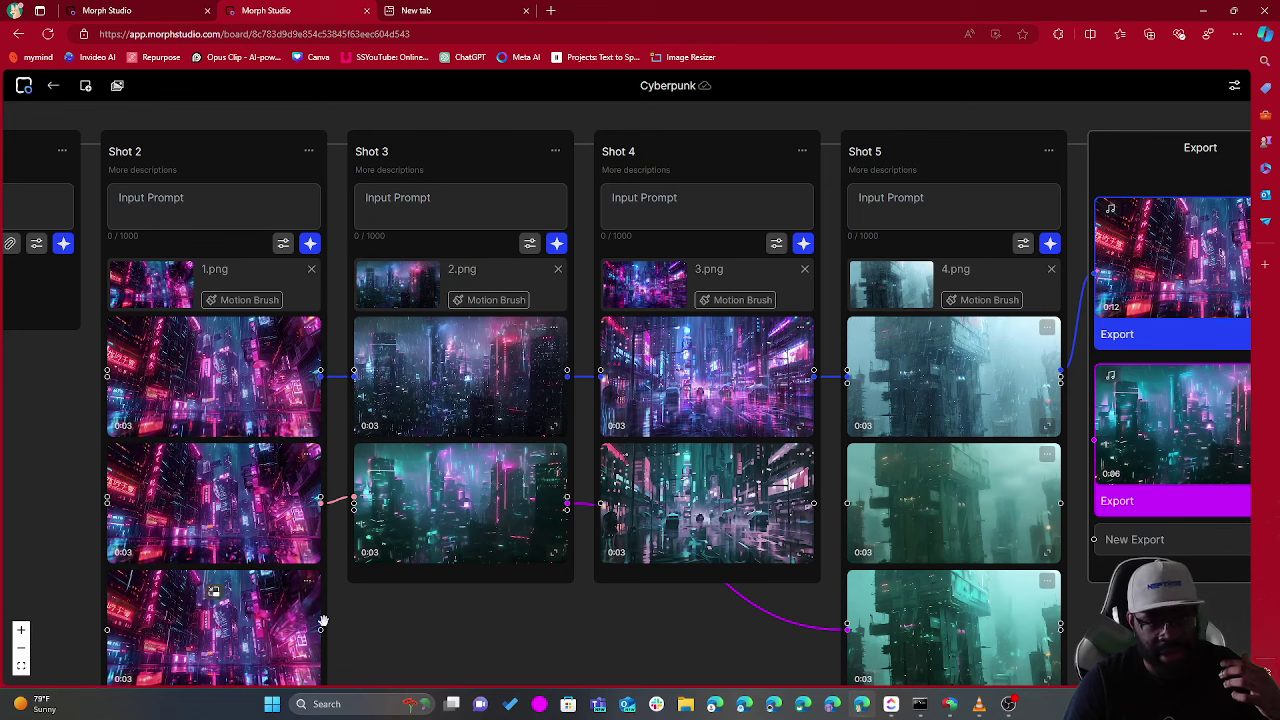
Connect the third clip of Shot 5 to New Export and trace the linked clips back to Shot 2.
drag(651, 636, 474, 646)
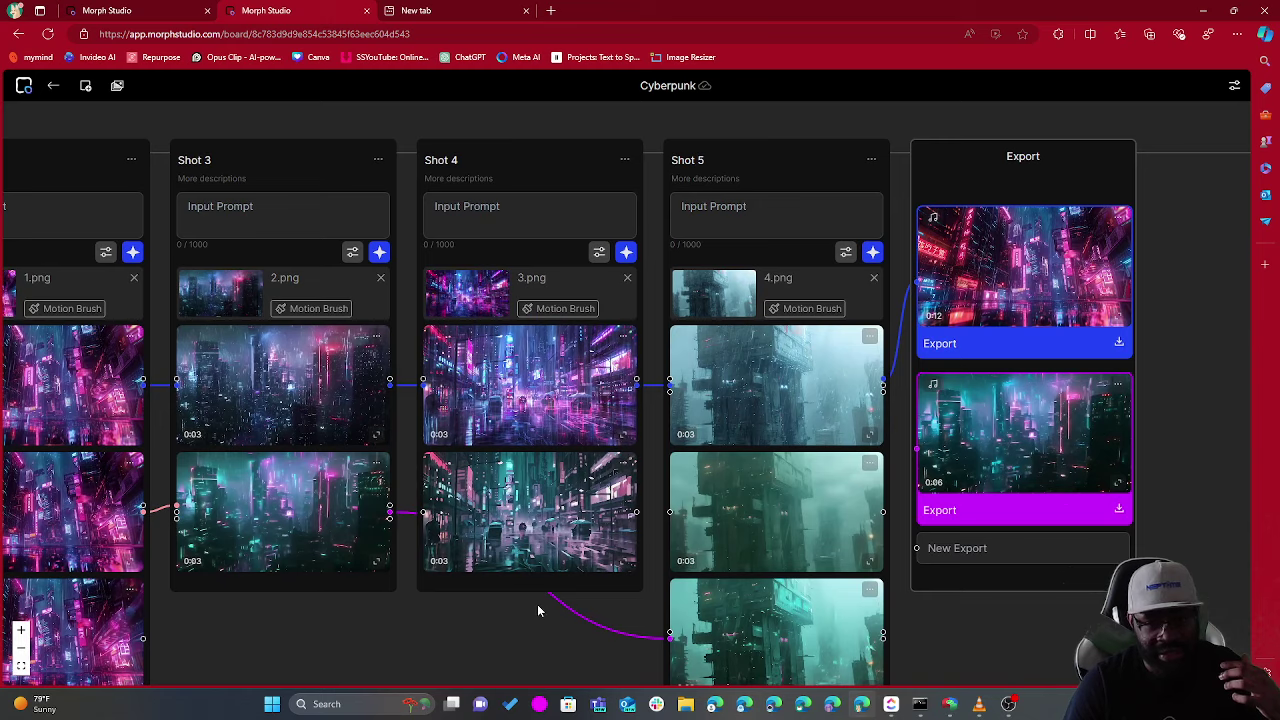
scroll(436, 572, down, 1)
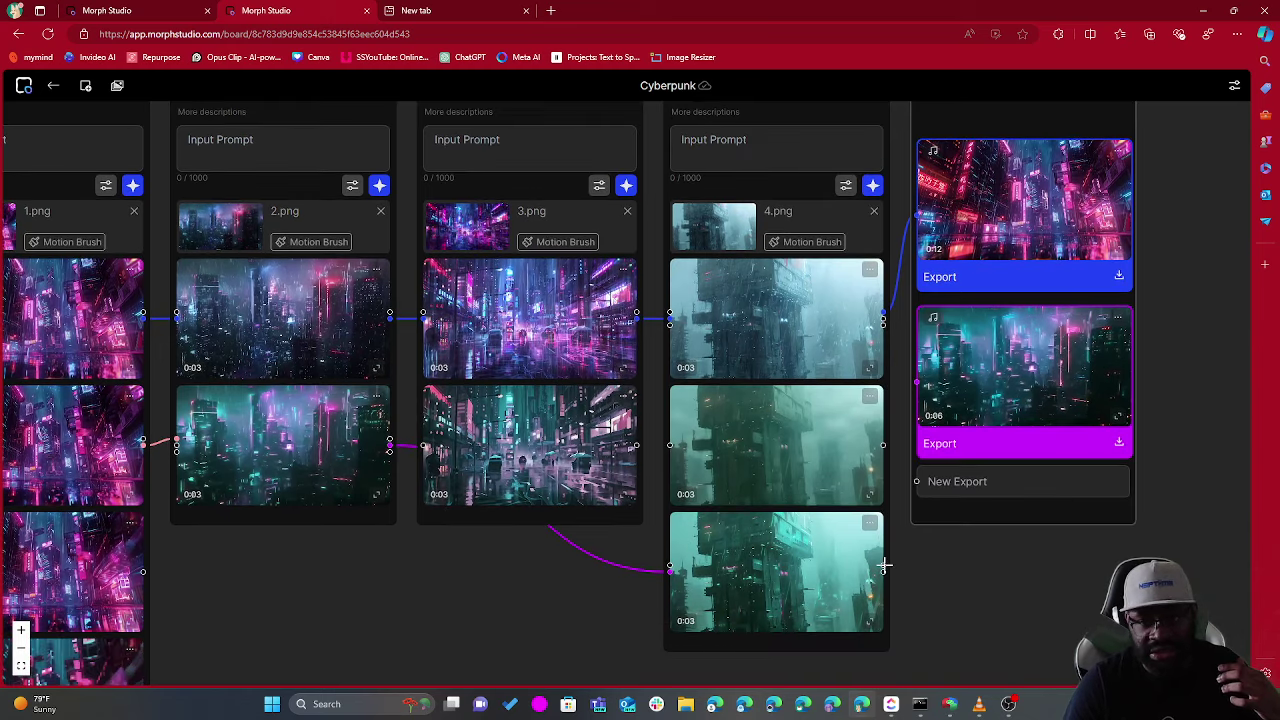
drag(883, 568, 912, 475)
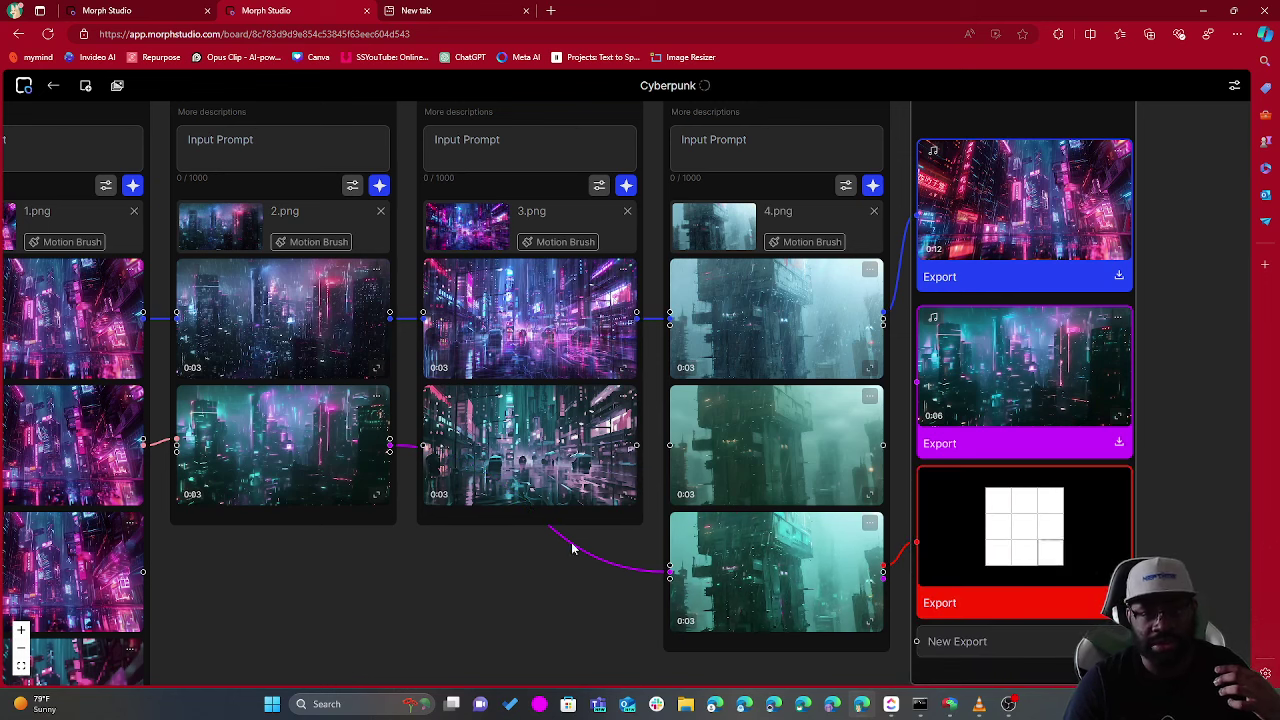
drag(437, 628, 730, 629)
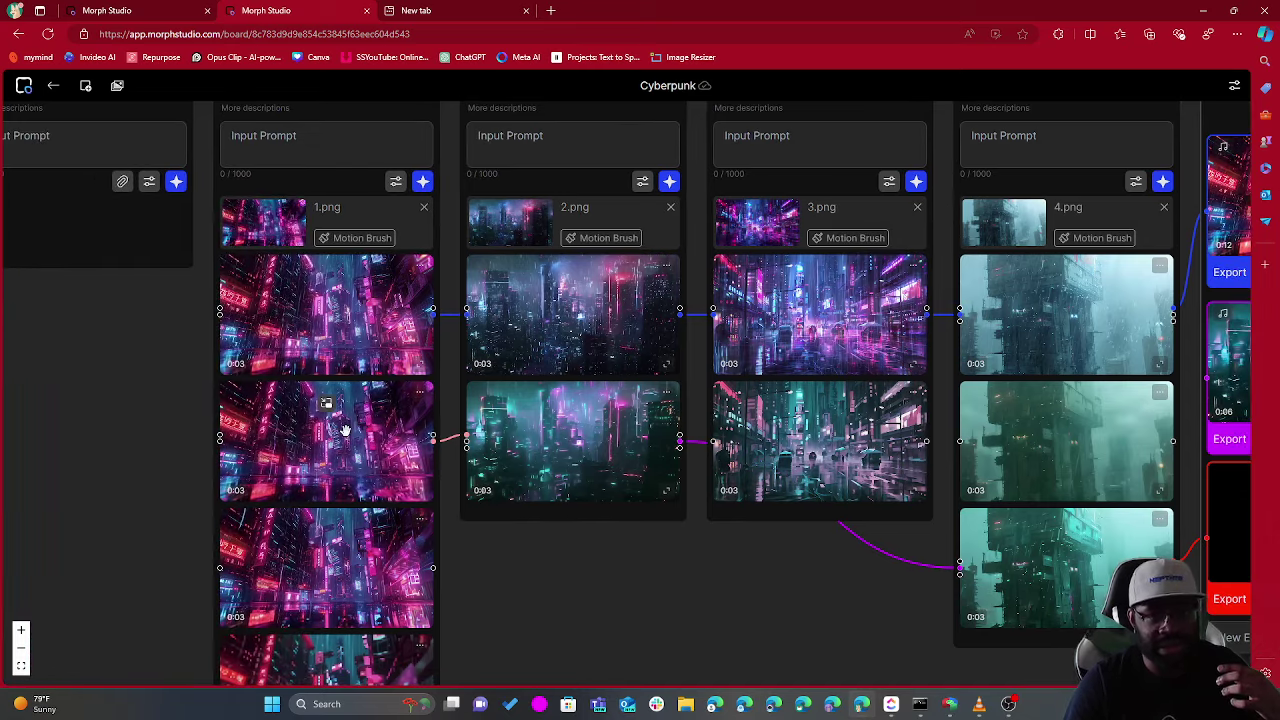
Connect the third clip of Shot 5 back to the second clip of Shot 3.
scroll(556, 470, right, 10)
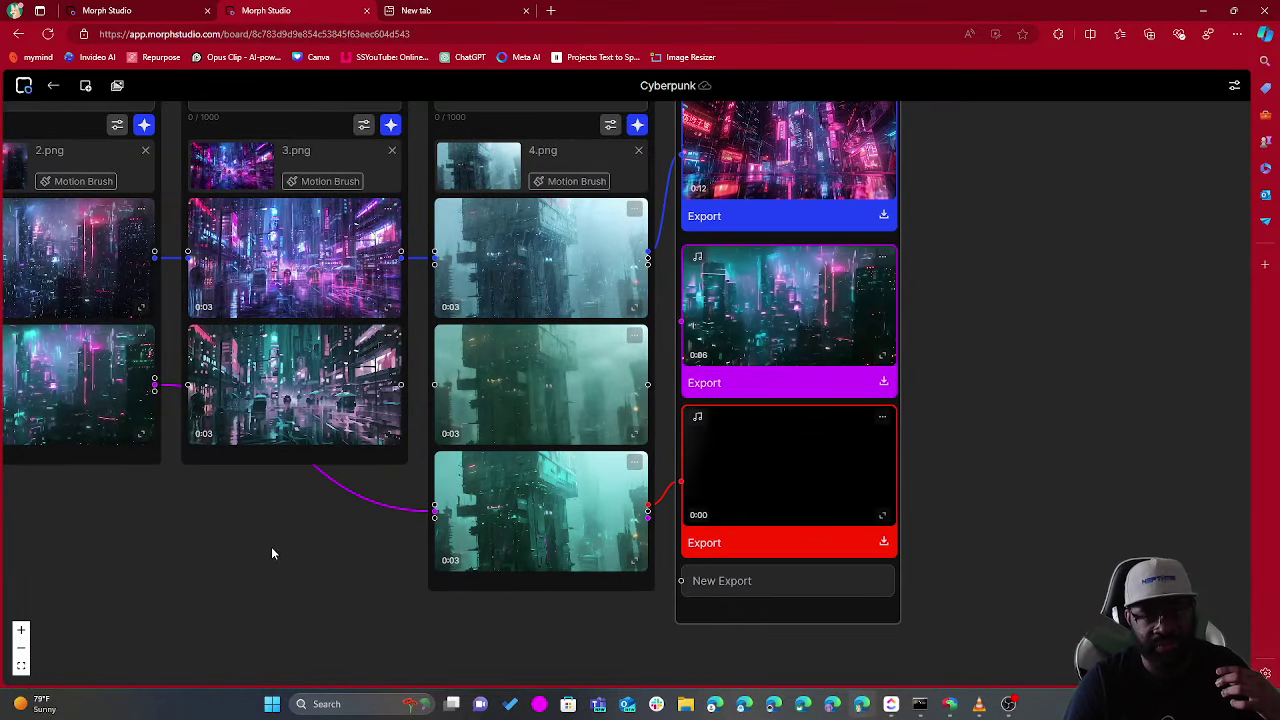
scroll(300, 550, up, 1)
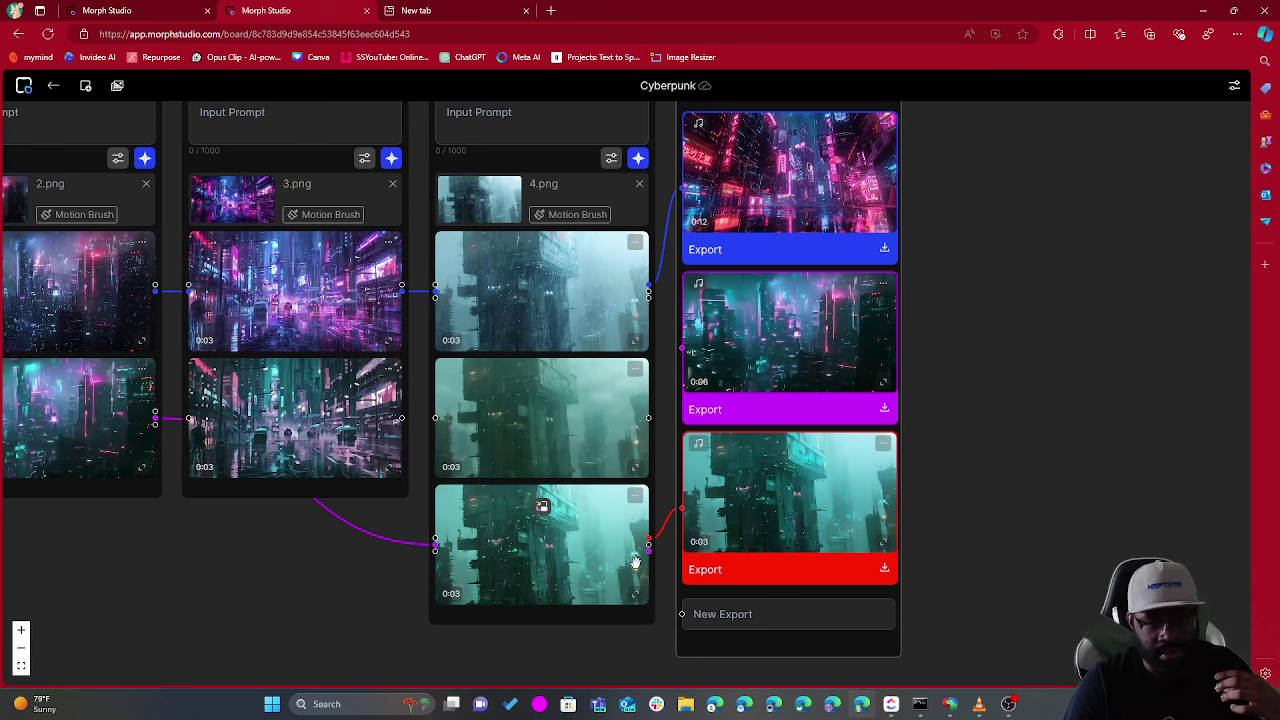
drag(435, 545, 157, 413)
drag(198, 547, 526, 582)
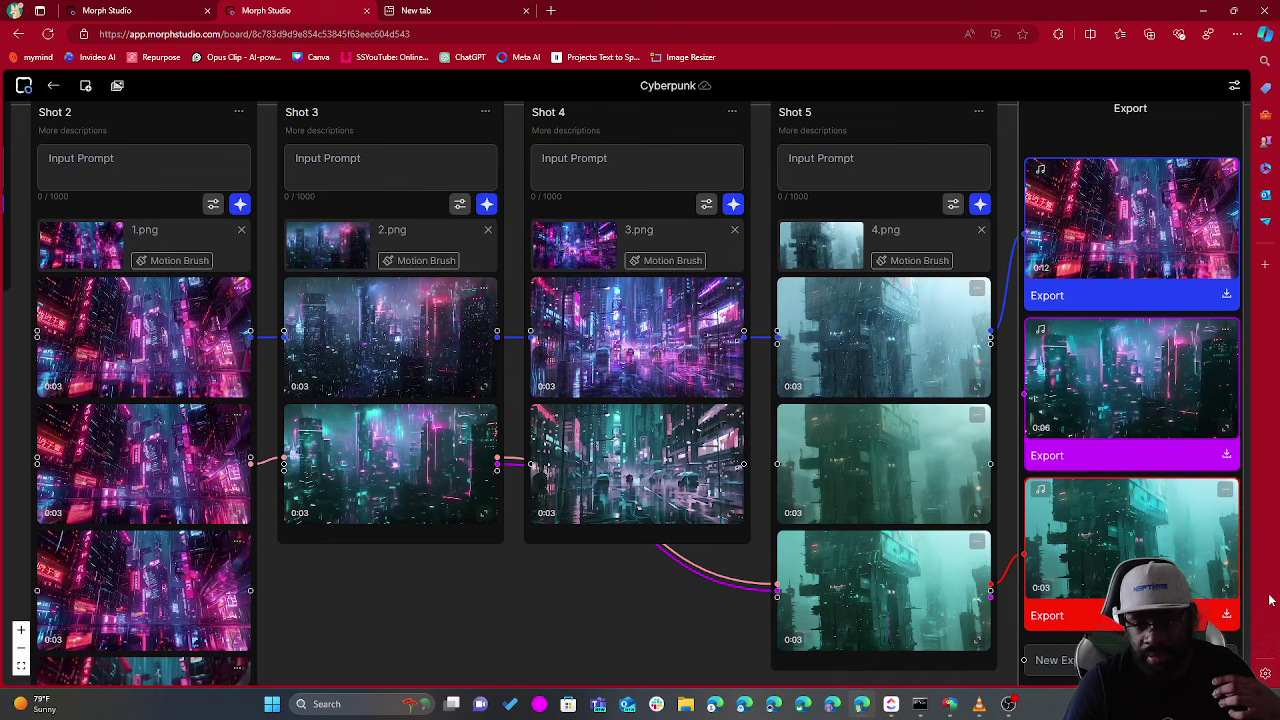
Examine how the linked clips run from Shot 2 through Shots 3 and 5 to the exports.
scroll(1254, 598, down, 1)
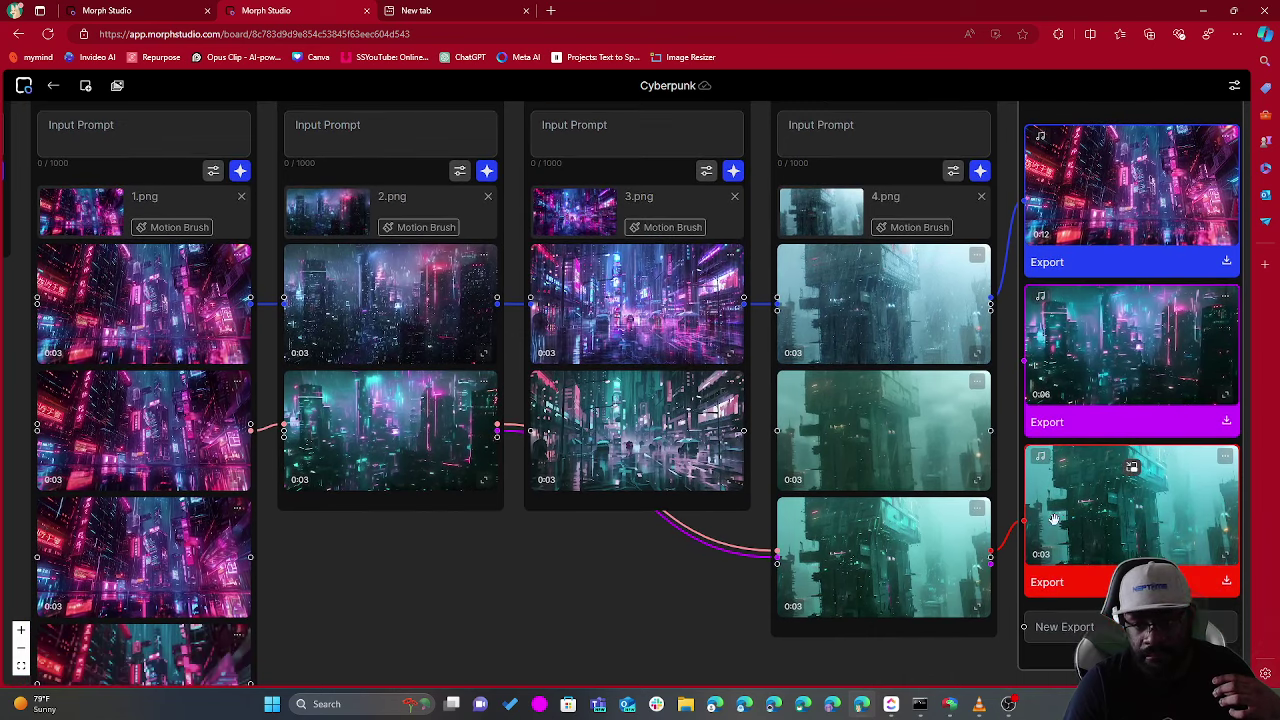
scroll(1059, 527, right, 5)
scroll(1059, 527, up, 1)
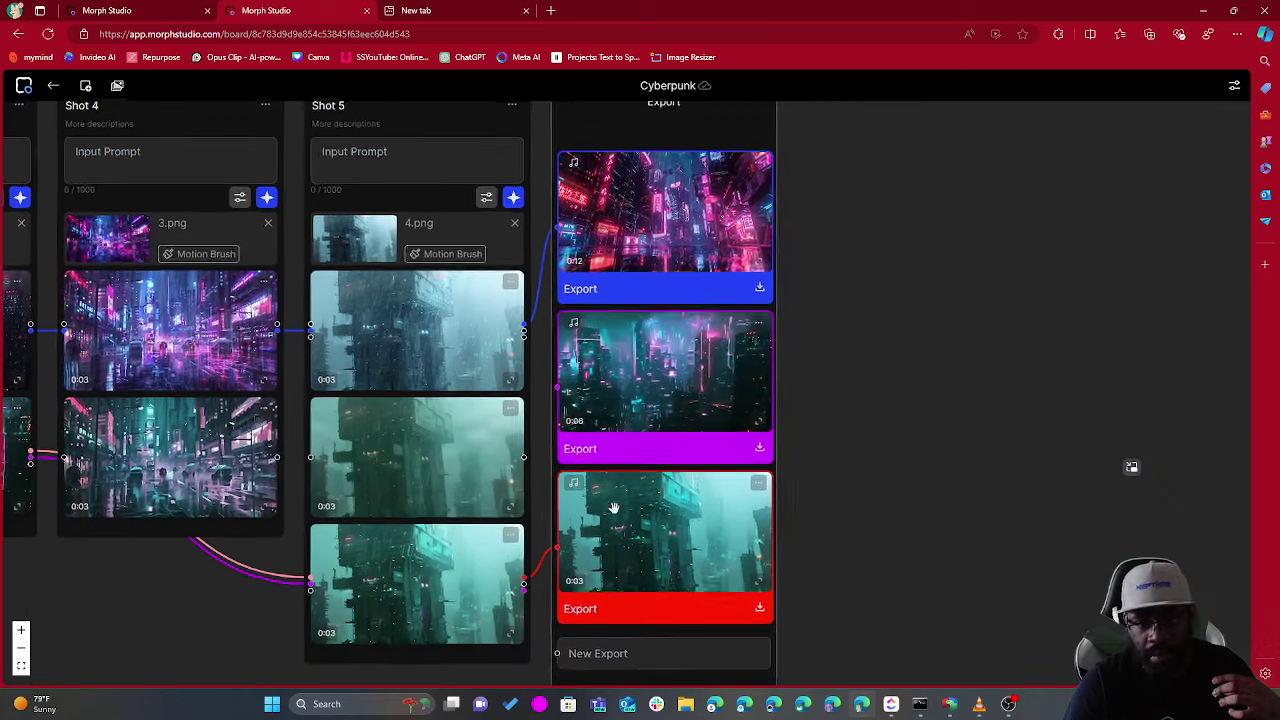
scroll(931, 500, left, 2)
scroll(931, 500, down, 2)
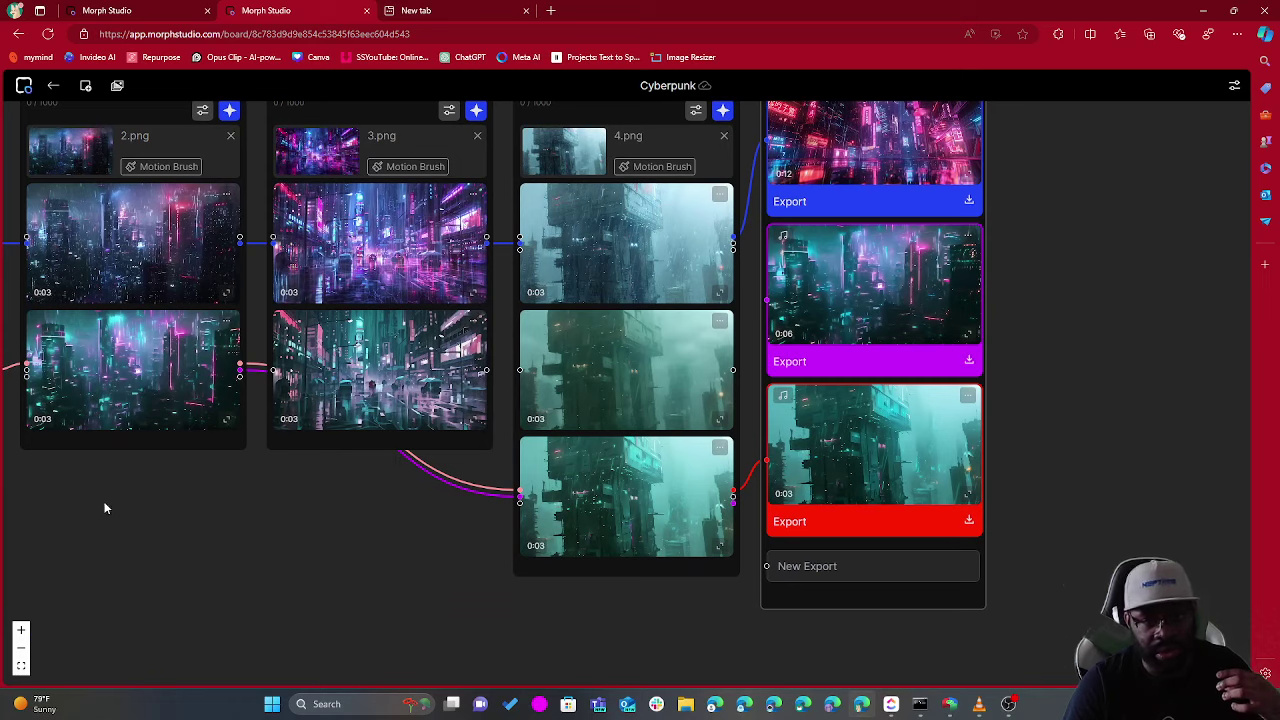
scroll(428, 520, left, 2)
scroll(428, 520, up, 1)
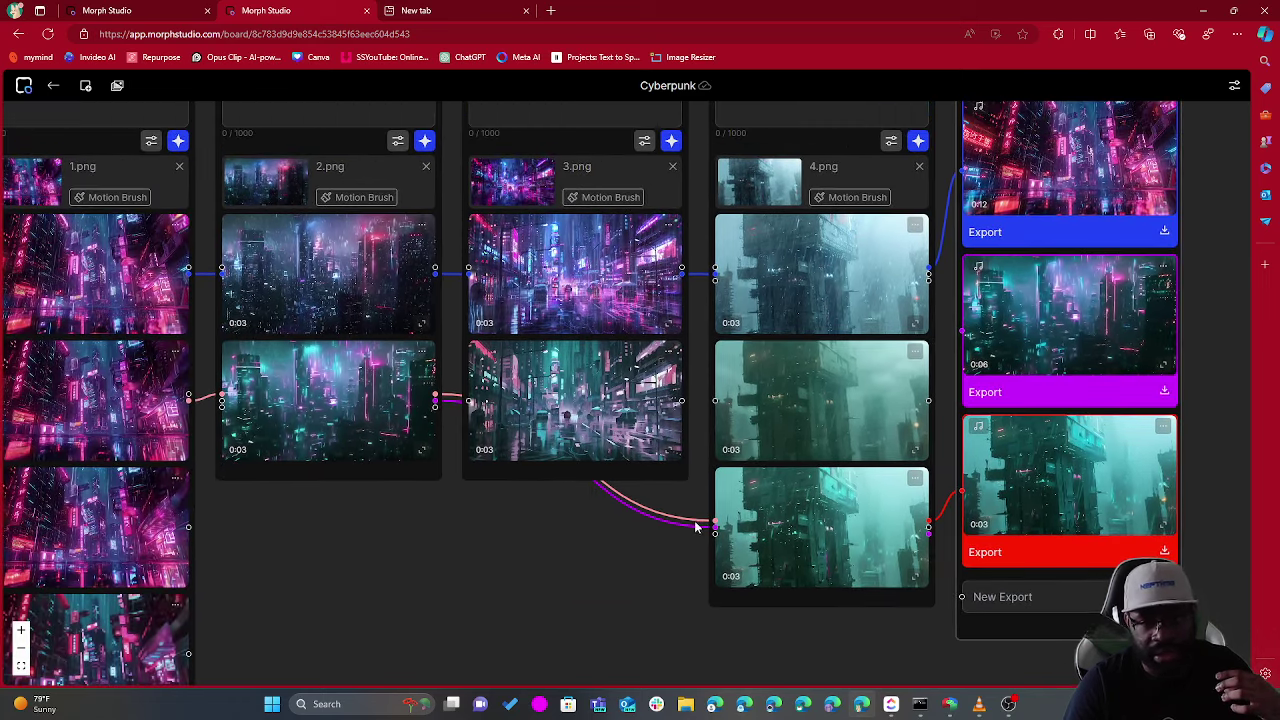
scroll(900, 480, up, 4)
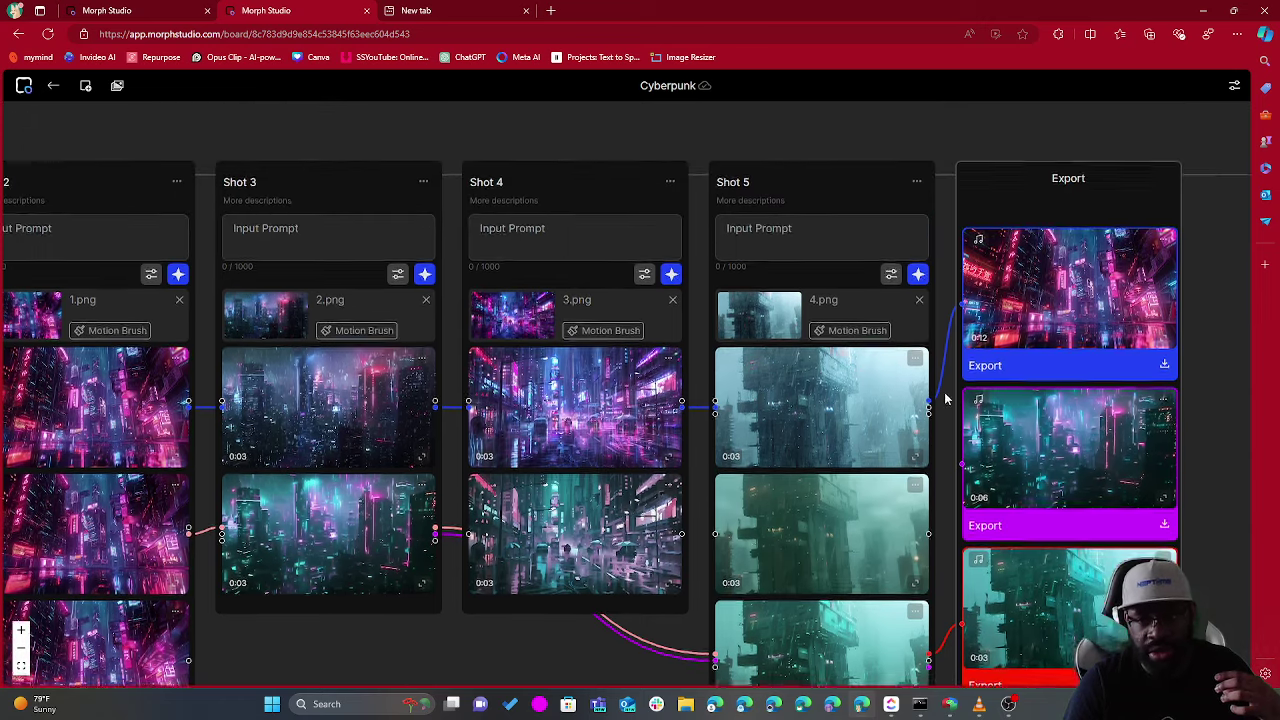
scroll(701, 333, down, 2)
scroll(514, 580, left, 4)
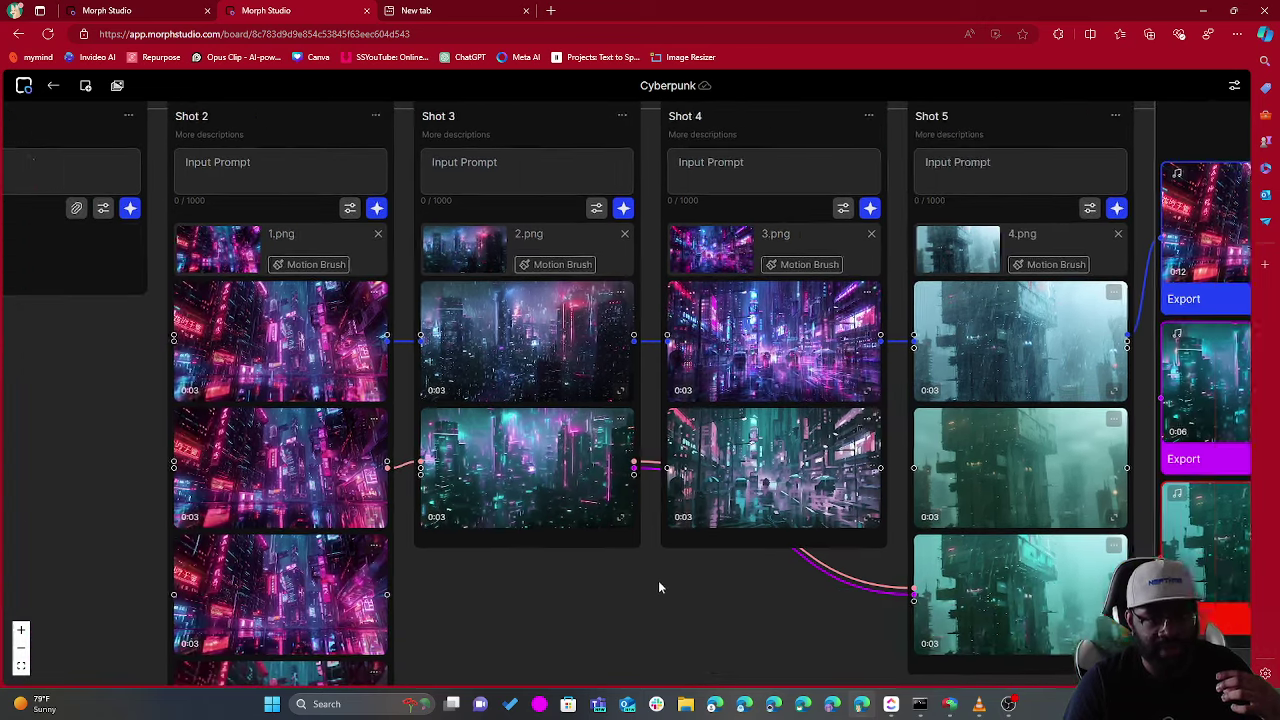
scroll(700, 560, down, 1)
drag(745, 543, 565, 632)
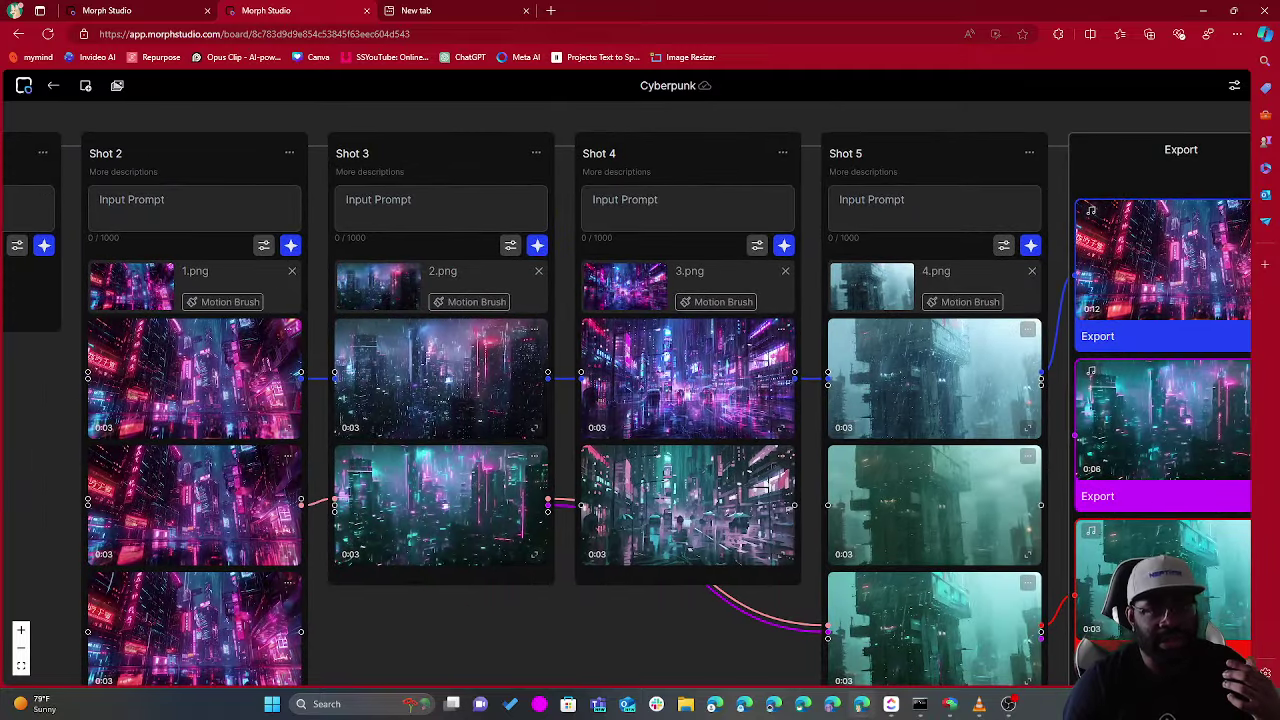
Open Shot 1's generation settings and review the available Motion levels.
scroll(68, 405, up, 1)
scroll(150, 340, left, 3)
click(237, 256)
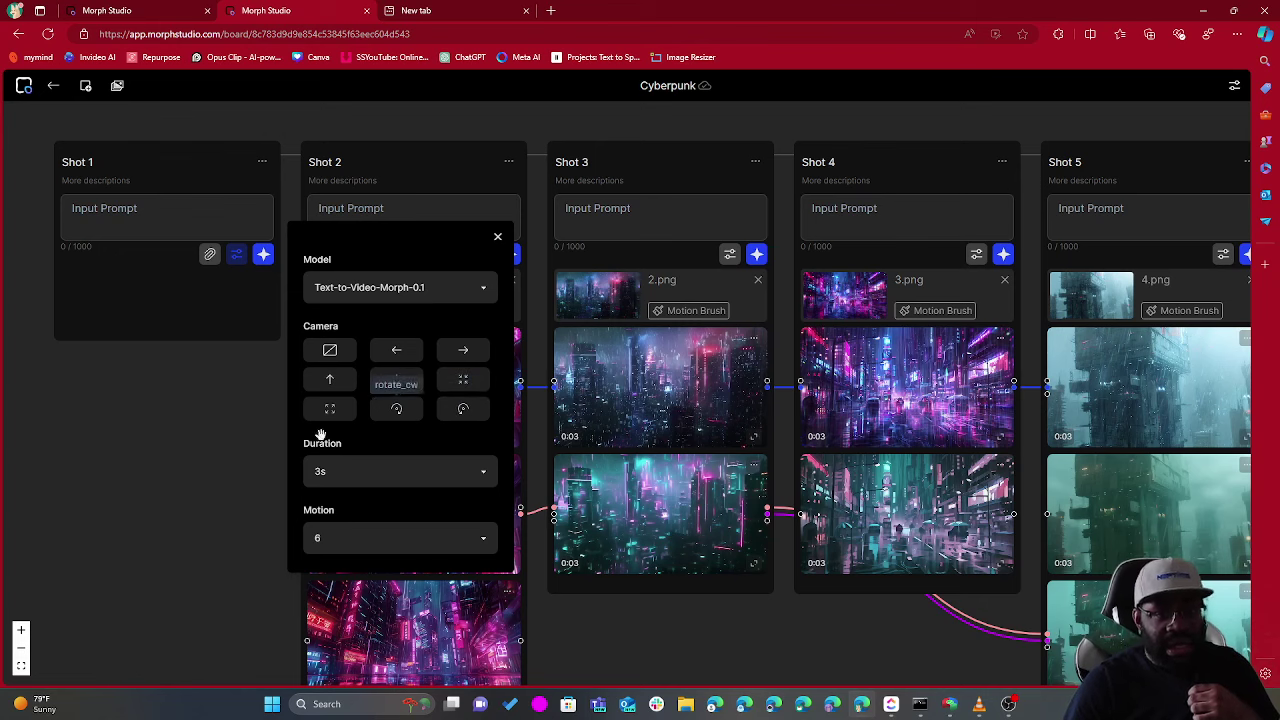
click(402, 538)
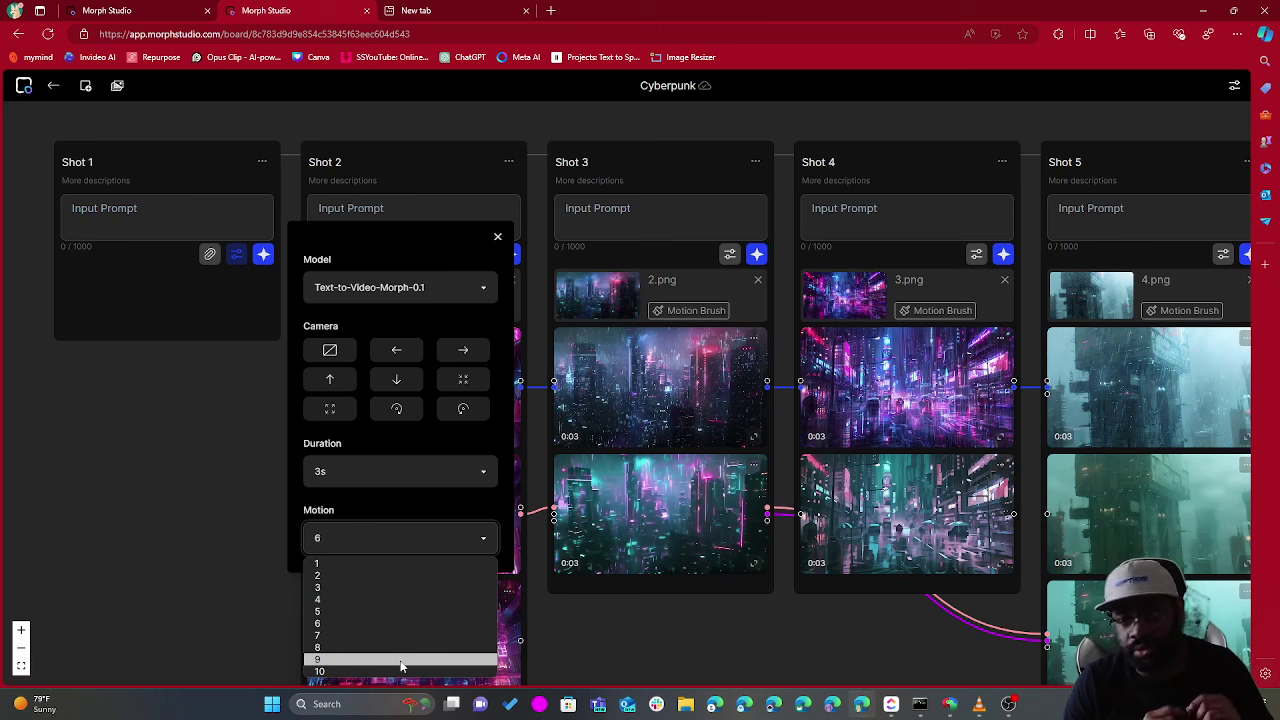
click(598, 660)
Set Shot 1's model to Video-to-Video-Morph-0.1 and review the other model options.
click(470, 289)
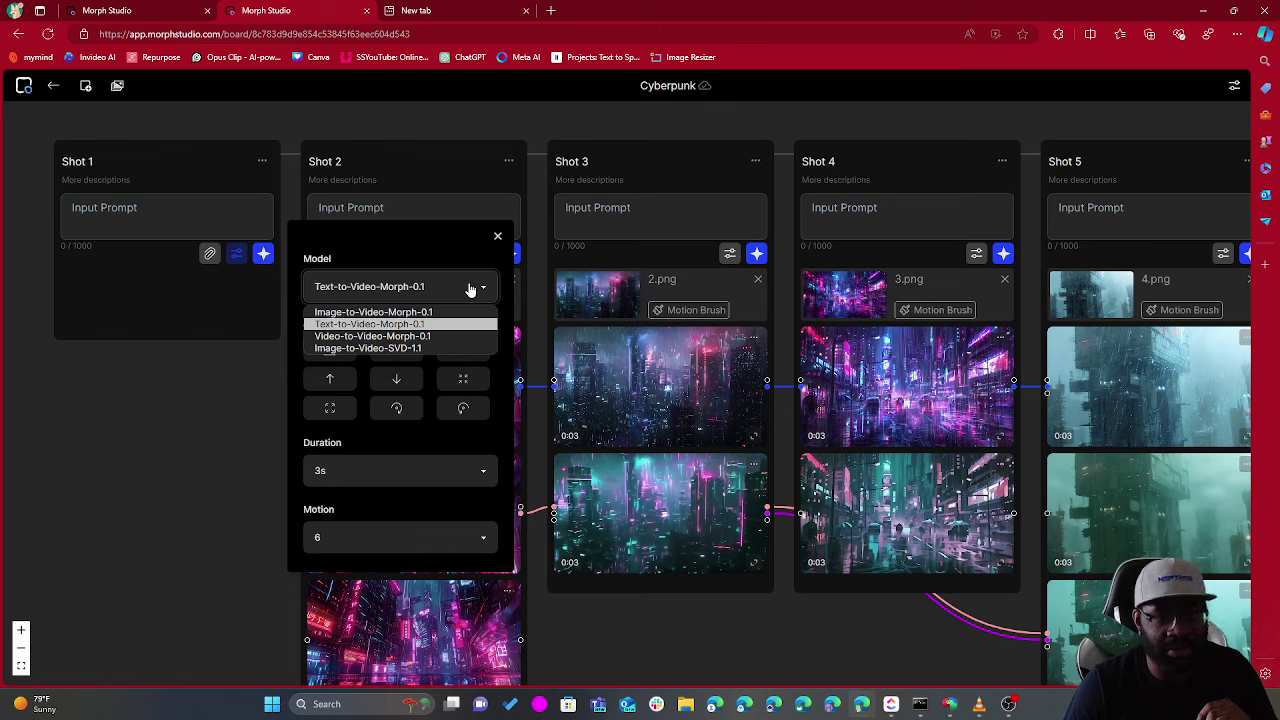
click(418, 337)
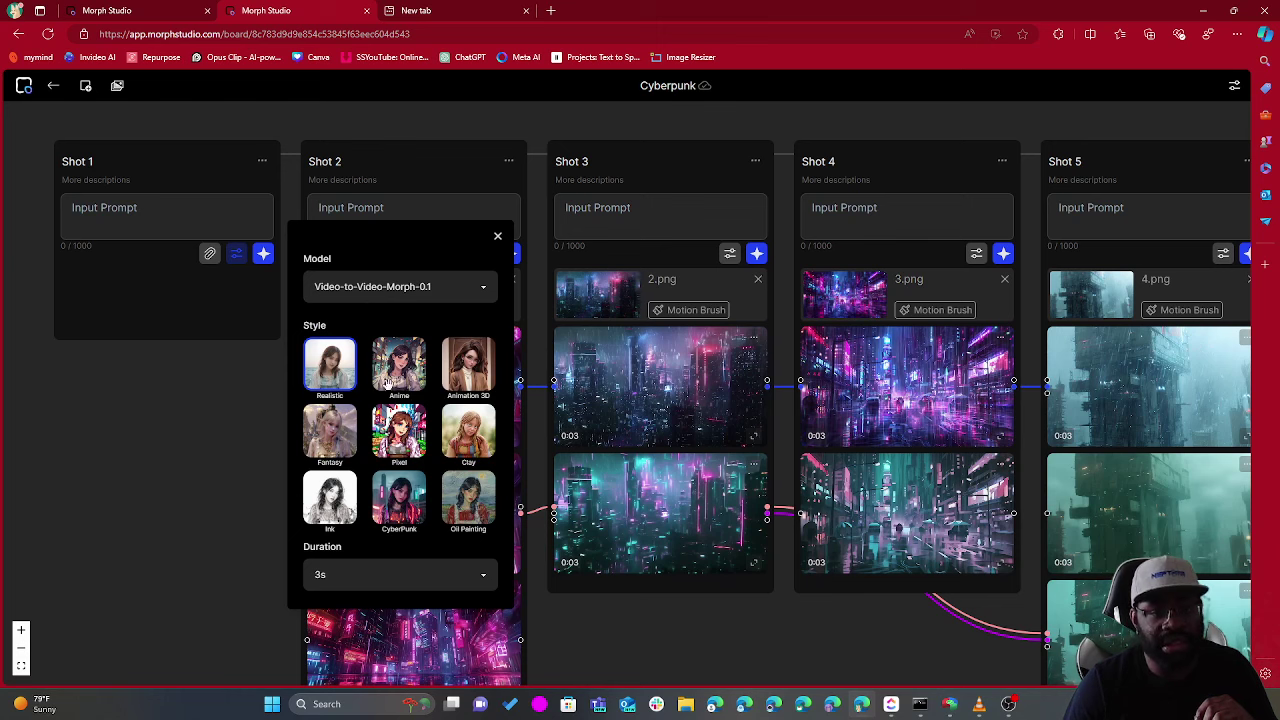
click(467, 288)
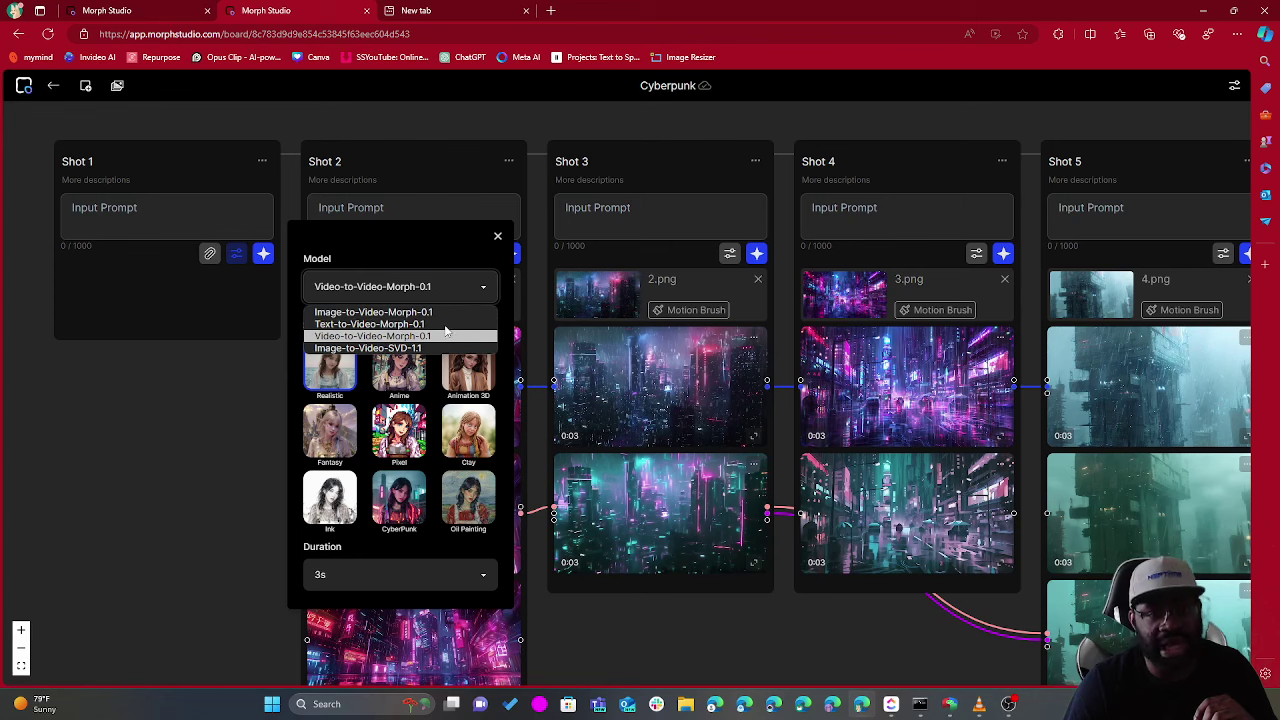
click(460, 205)
Open Shot 2's generation settings and set its model to Image-to-Video-SVD-1.1.
scroll(432, 406, up, 1)
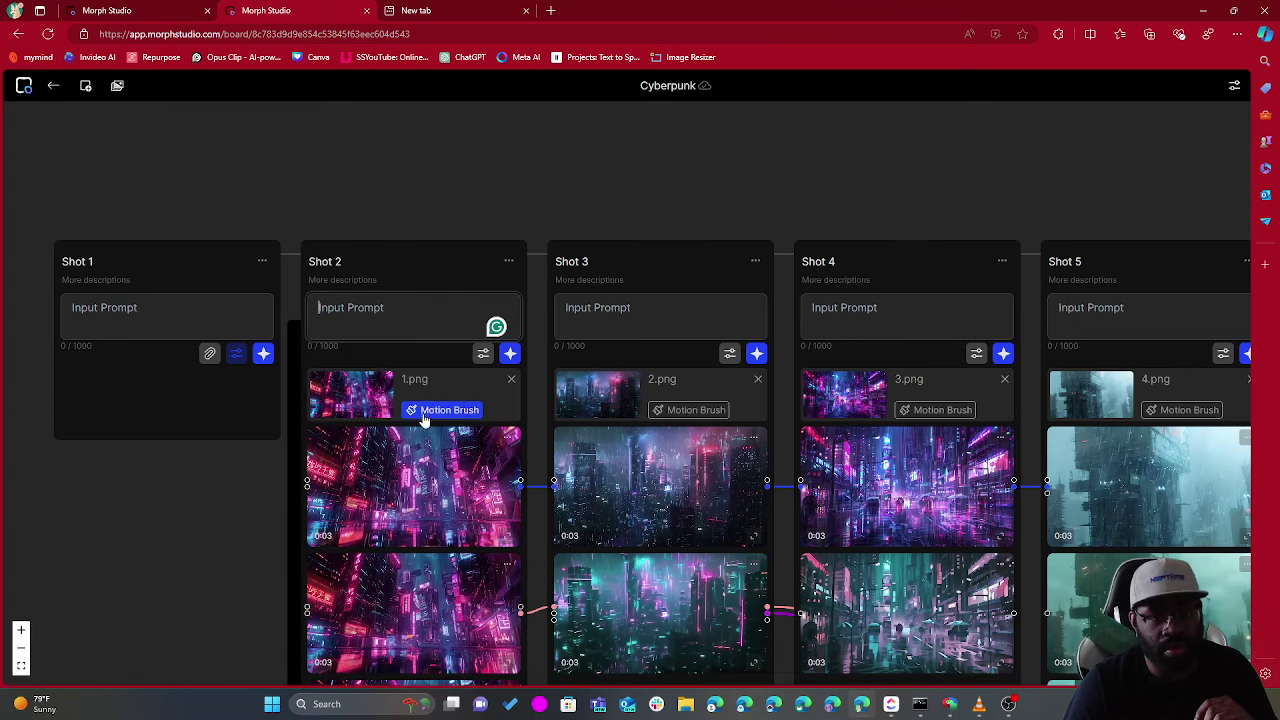
click(483, 356)
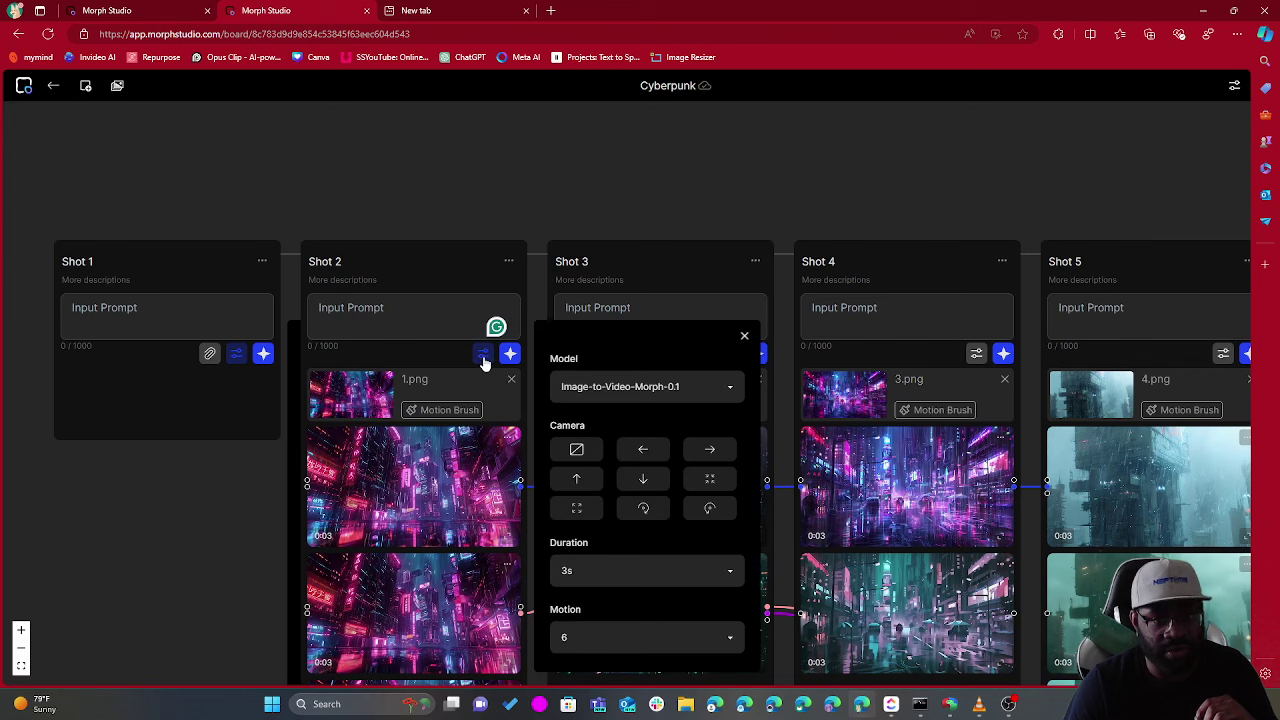
click(610, 388)
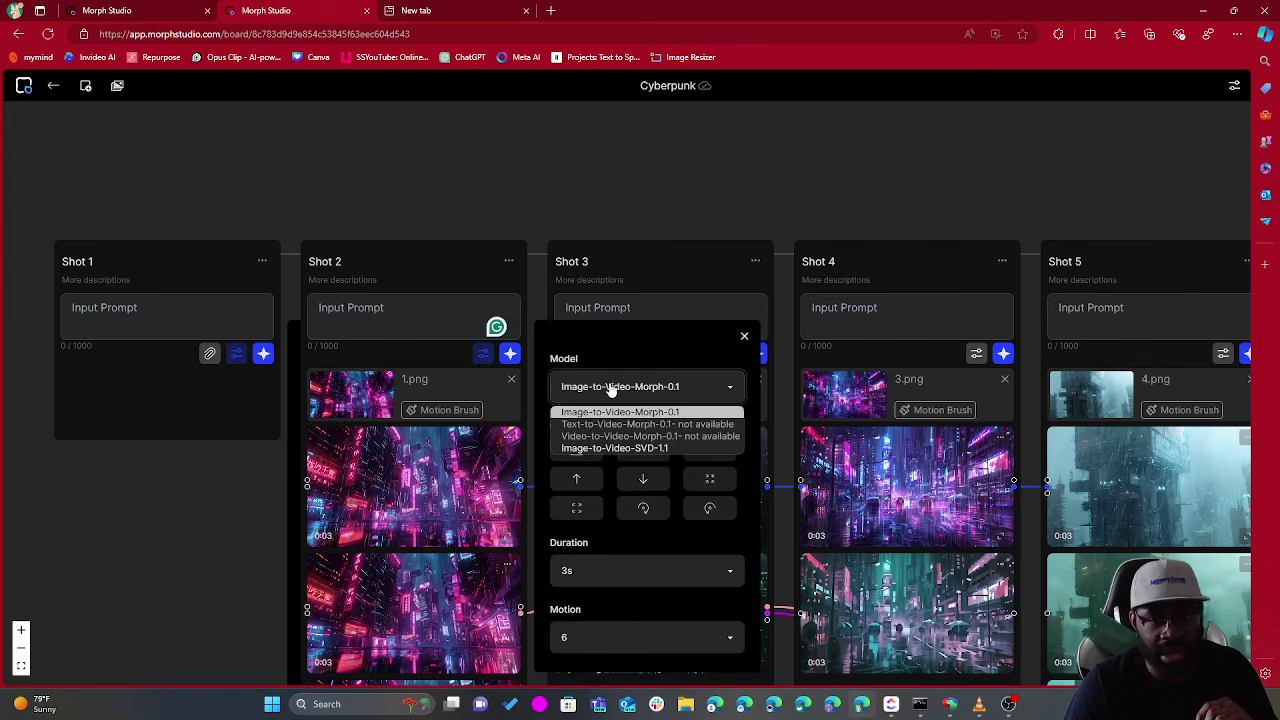
click(597, 448)
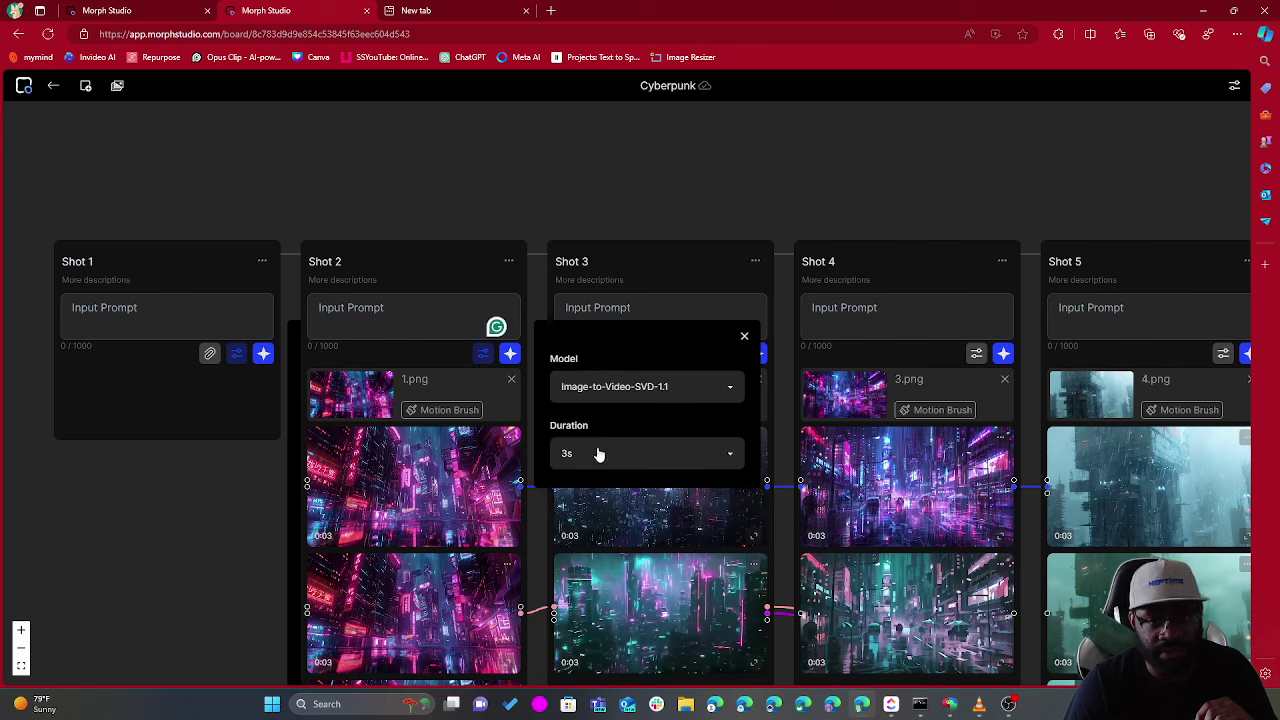
Return Shot 2's model to Image-to-Video-Morph-0.1 and close its generation settings.
click(605, 390)
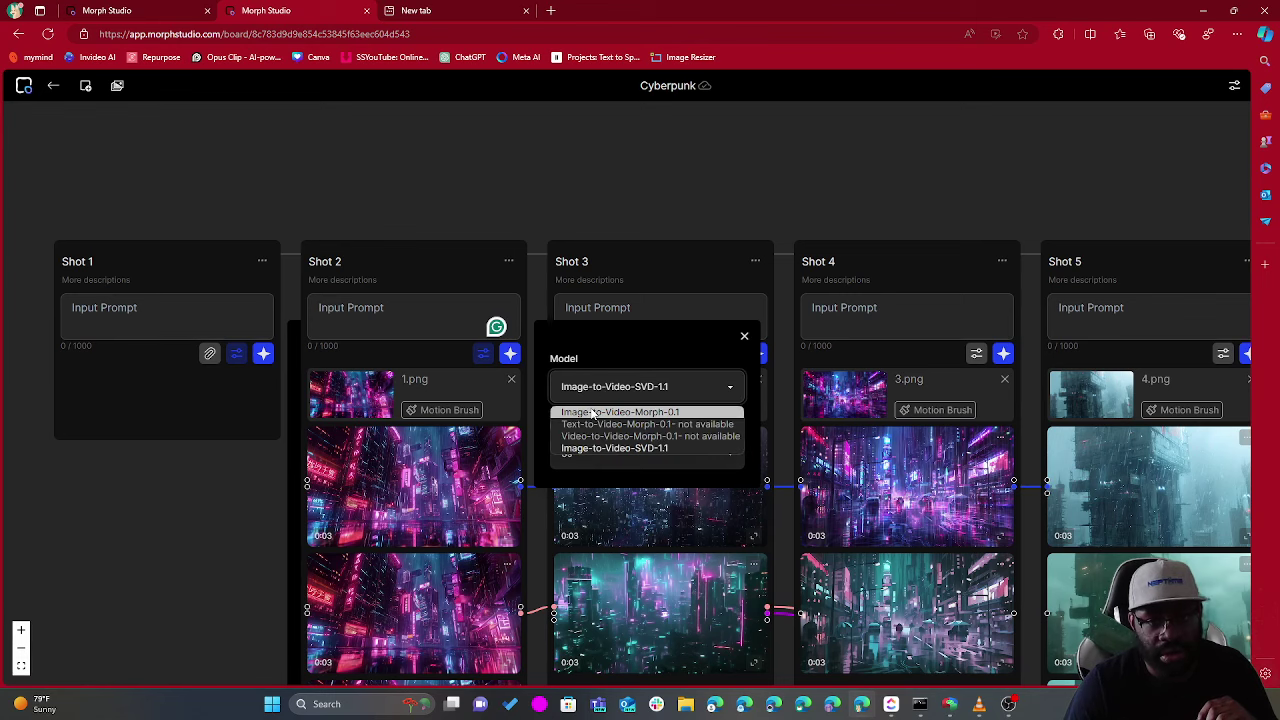
click(594, 413)
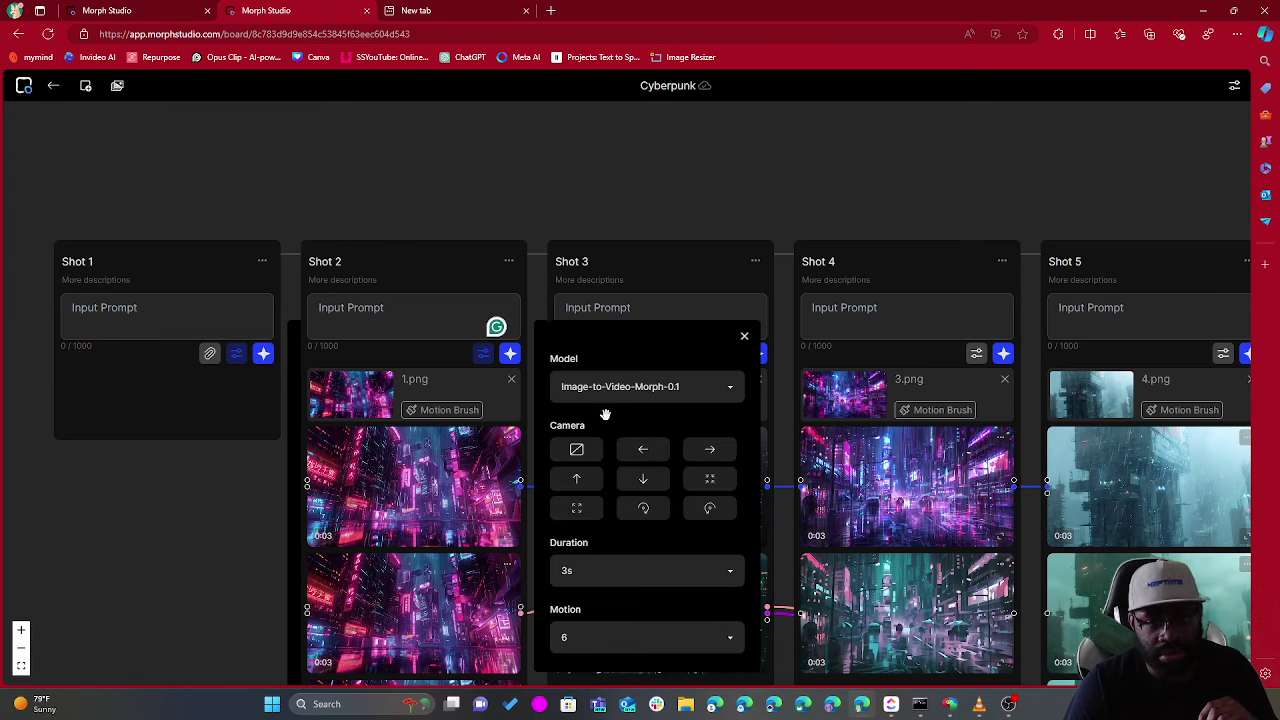
scroll(605, 413, down, 1)
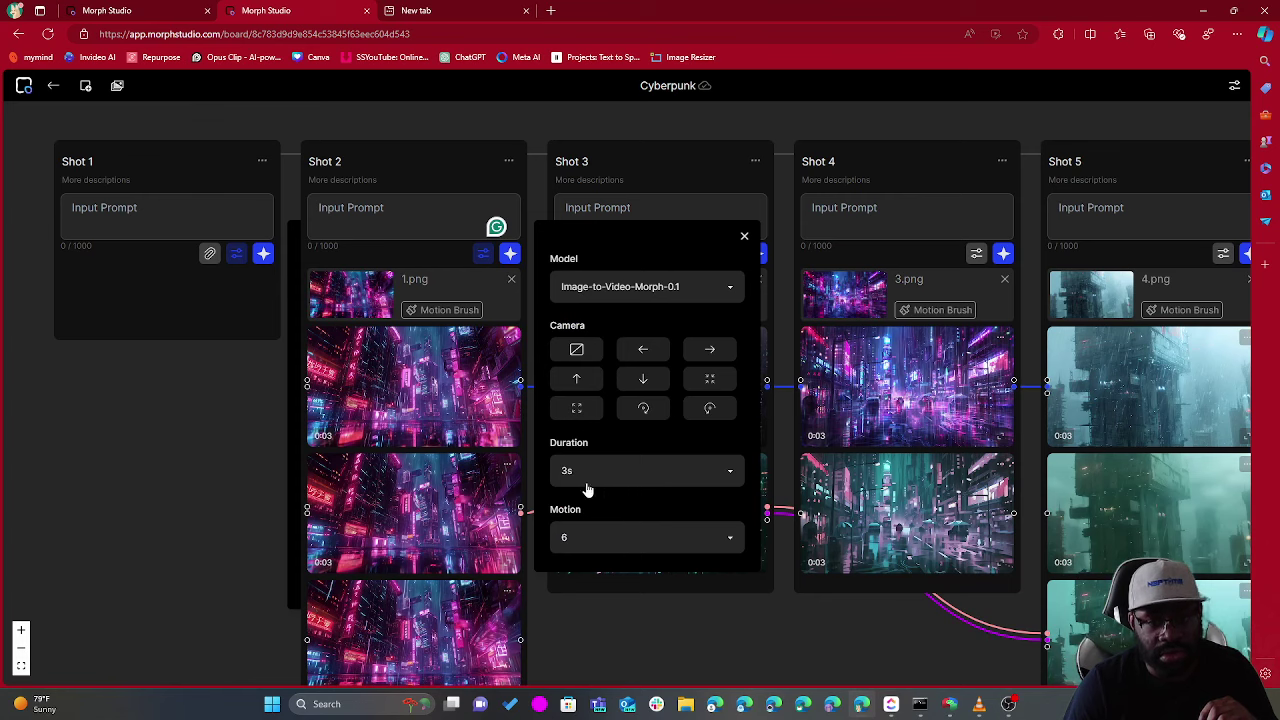
click(483, 256)
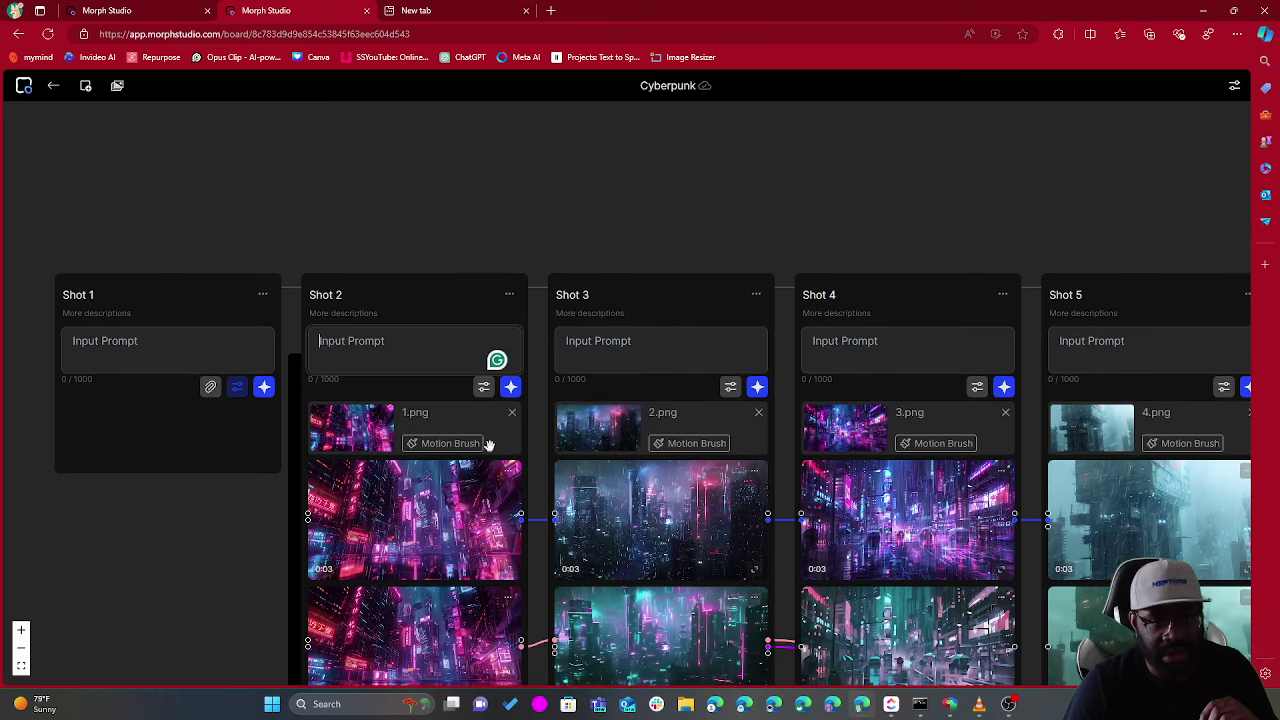
Switch to the Ghibli Style board and check the new clip generating in Shot 6 against its prompt and existing clips.
scroll(554, 453, up, 3)
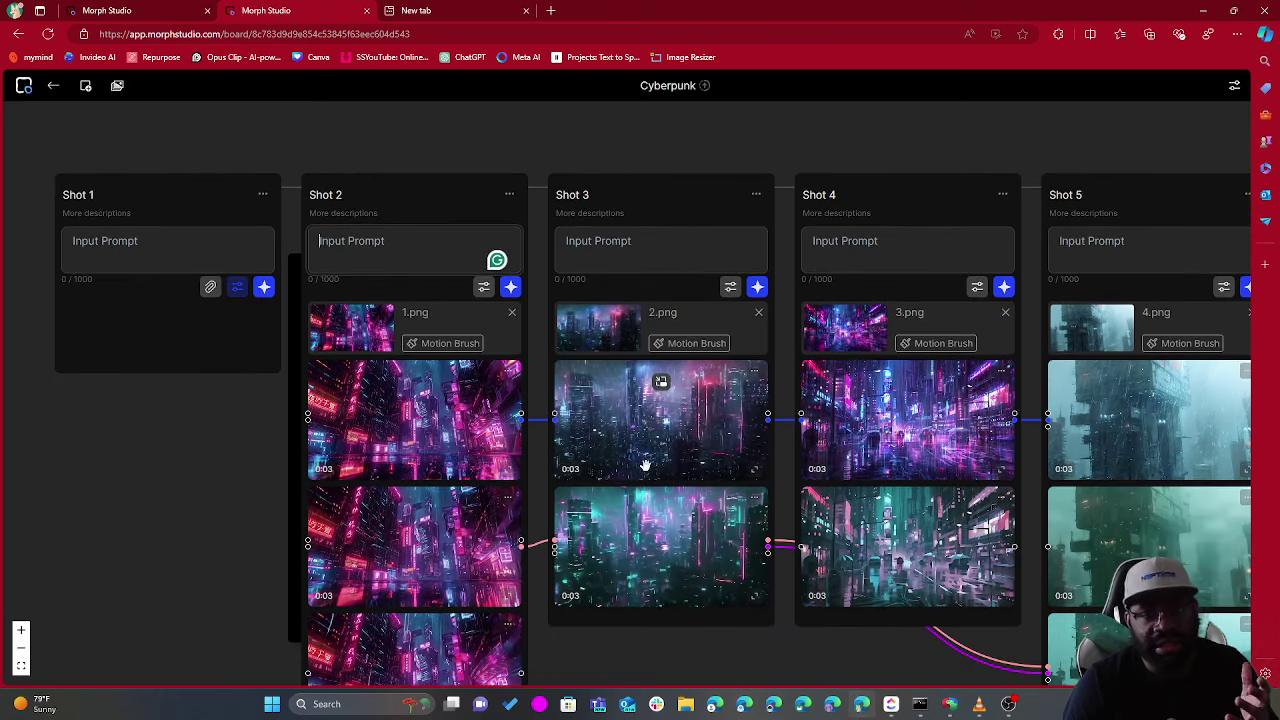
scroll(470, 375, down, 3)
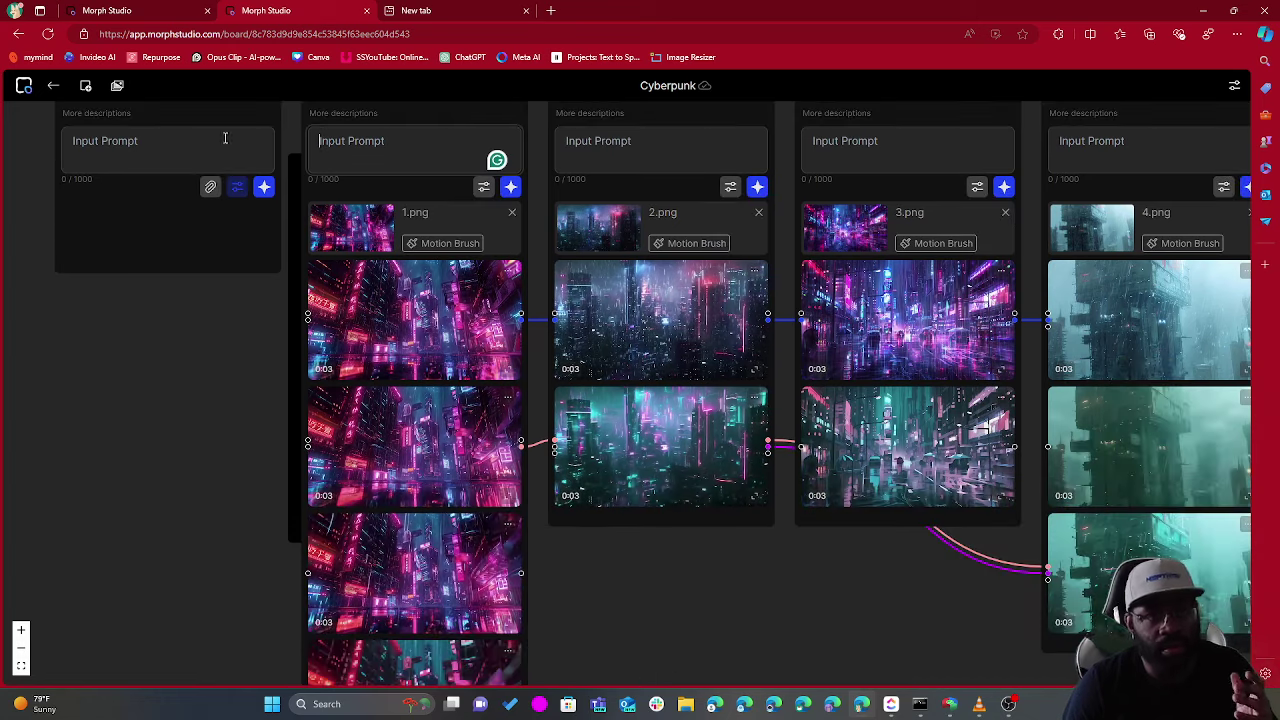
click(170, 10)
scroll(698, 490, down, 3)
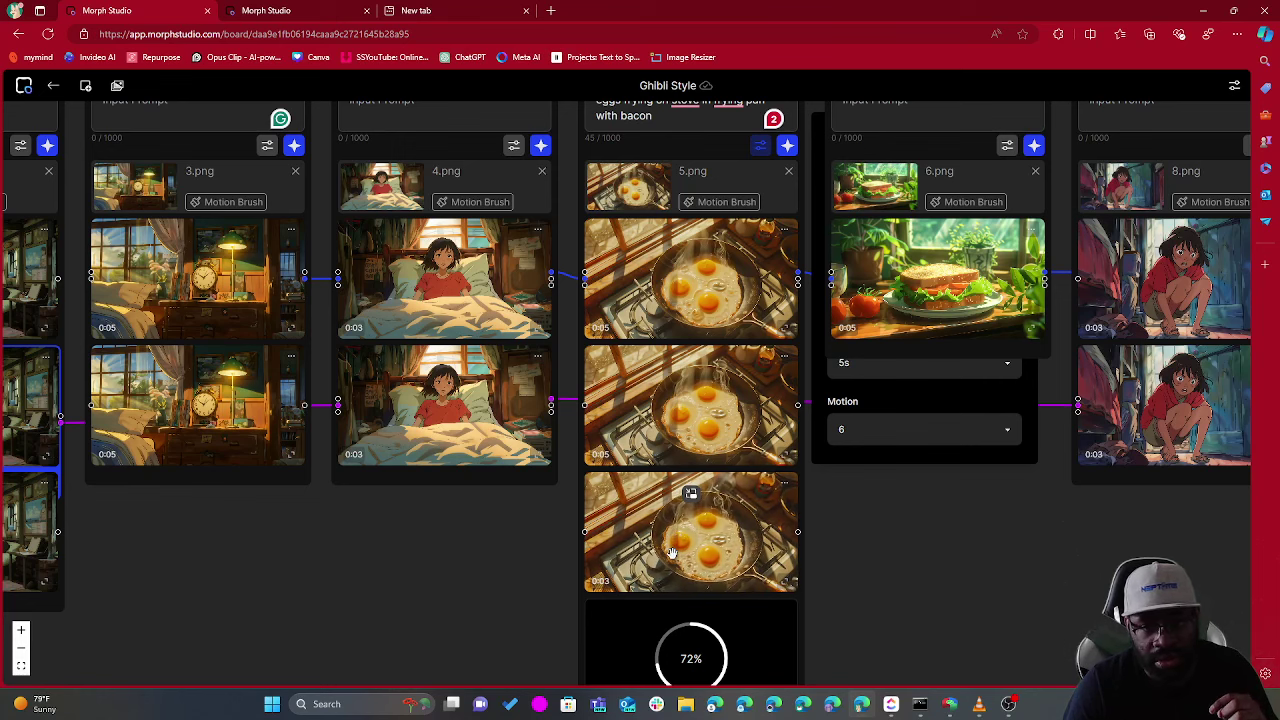
scroll(672, 553, down, 1)
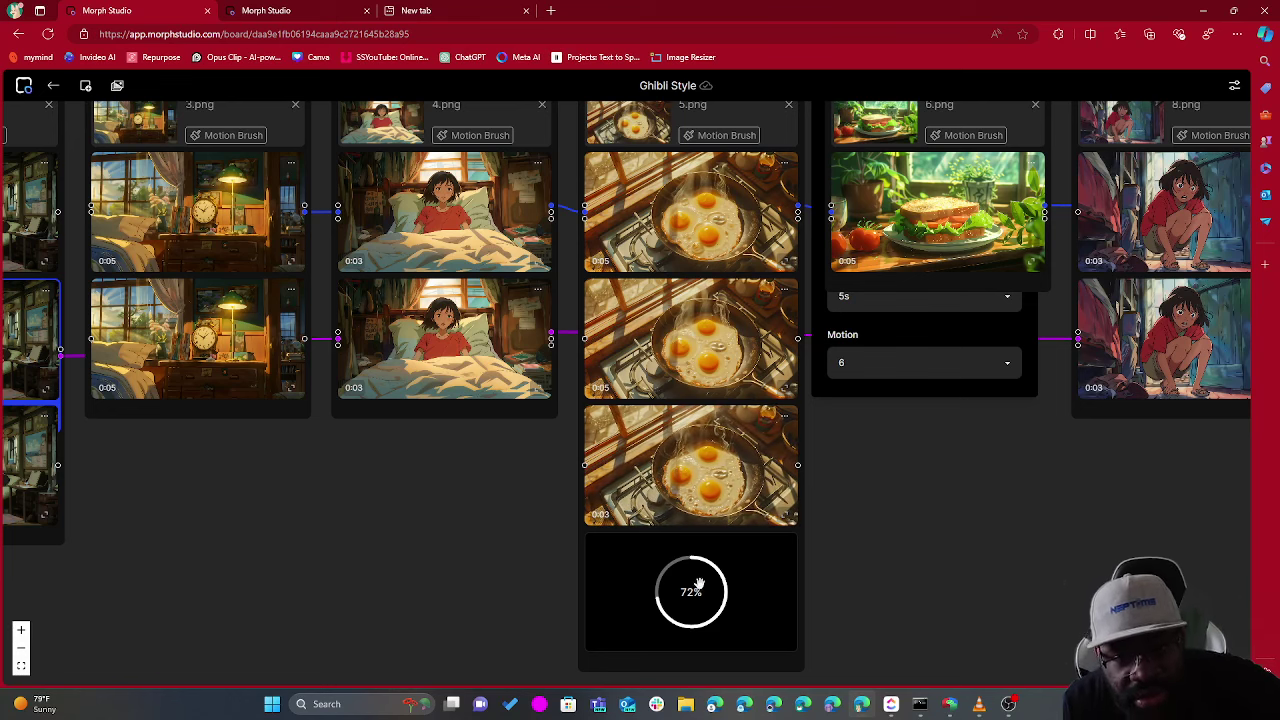
mouse_move(669, 443)
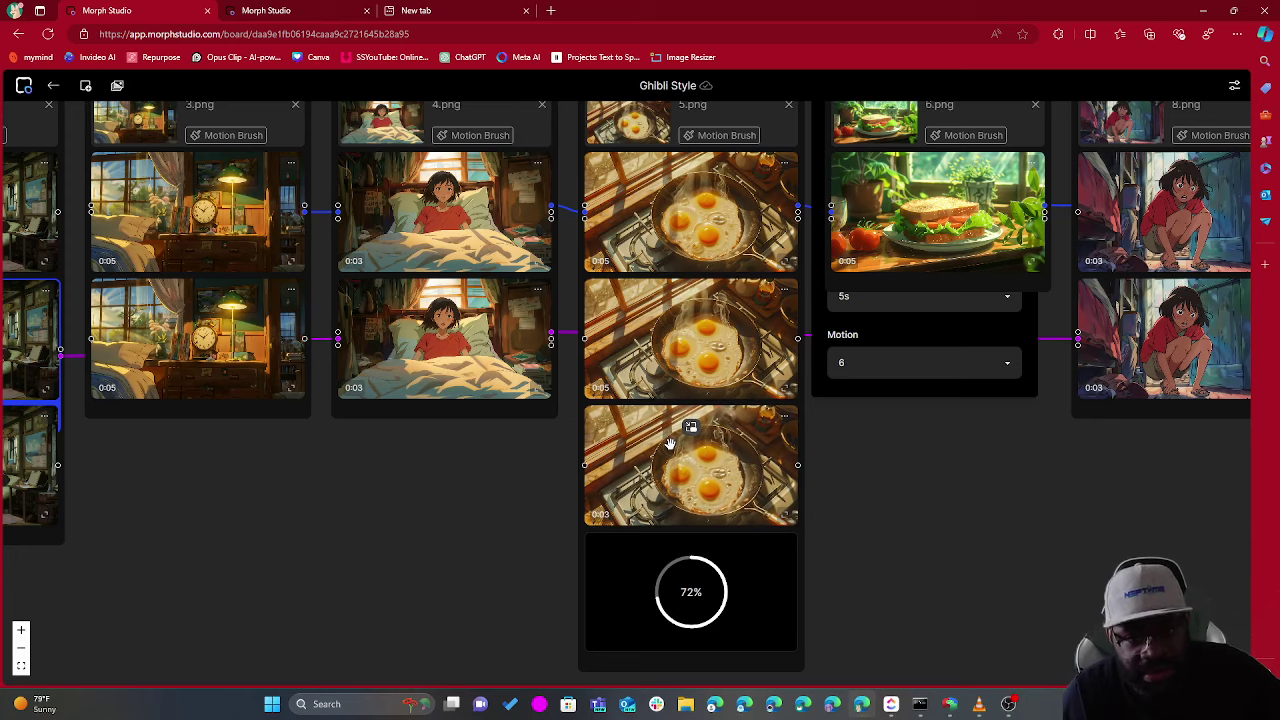
scroll(614, 254, up, 2)
scroll(618, 258, up, 1)
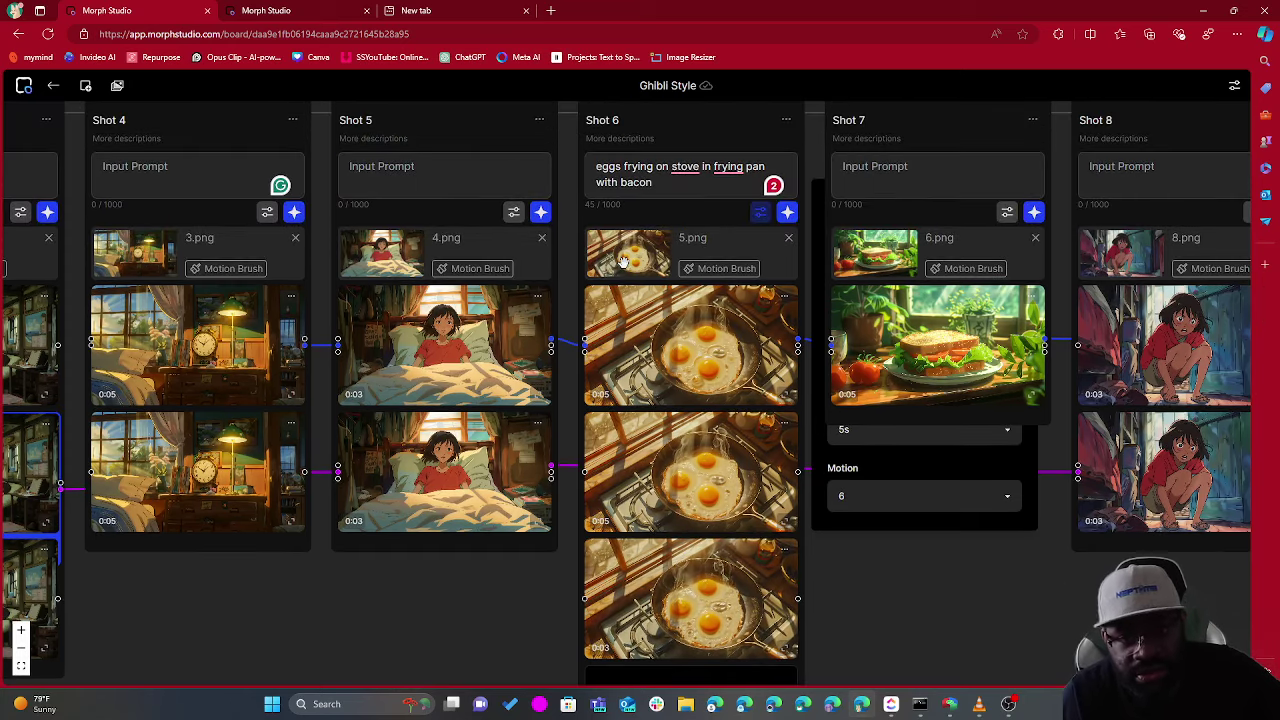
mouse_move(733, 635)
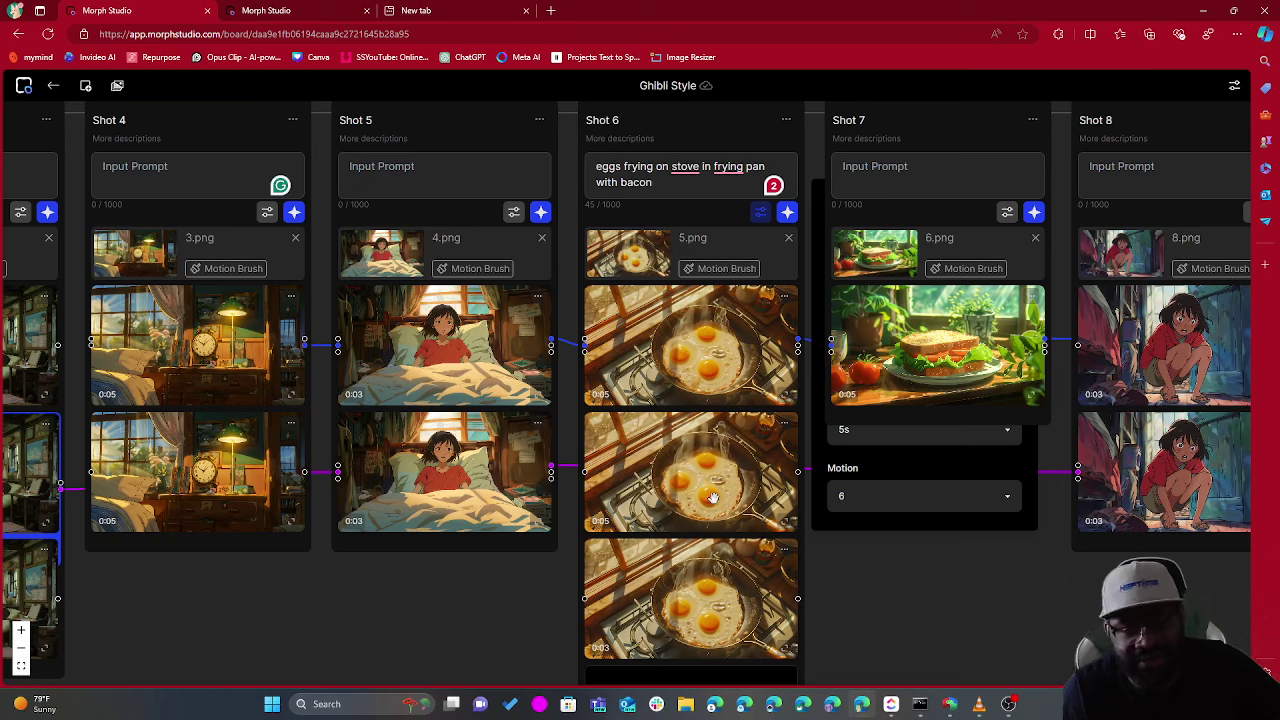
Delete the empty duplicate Shot 10 card before the Export column of the Ghibli Style board.
drag(914, 611, 111, 506)
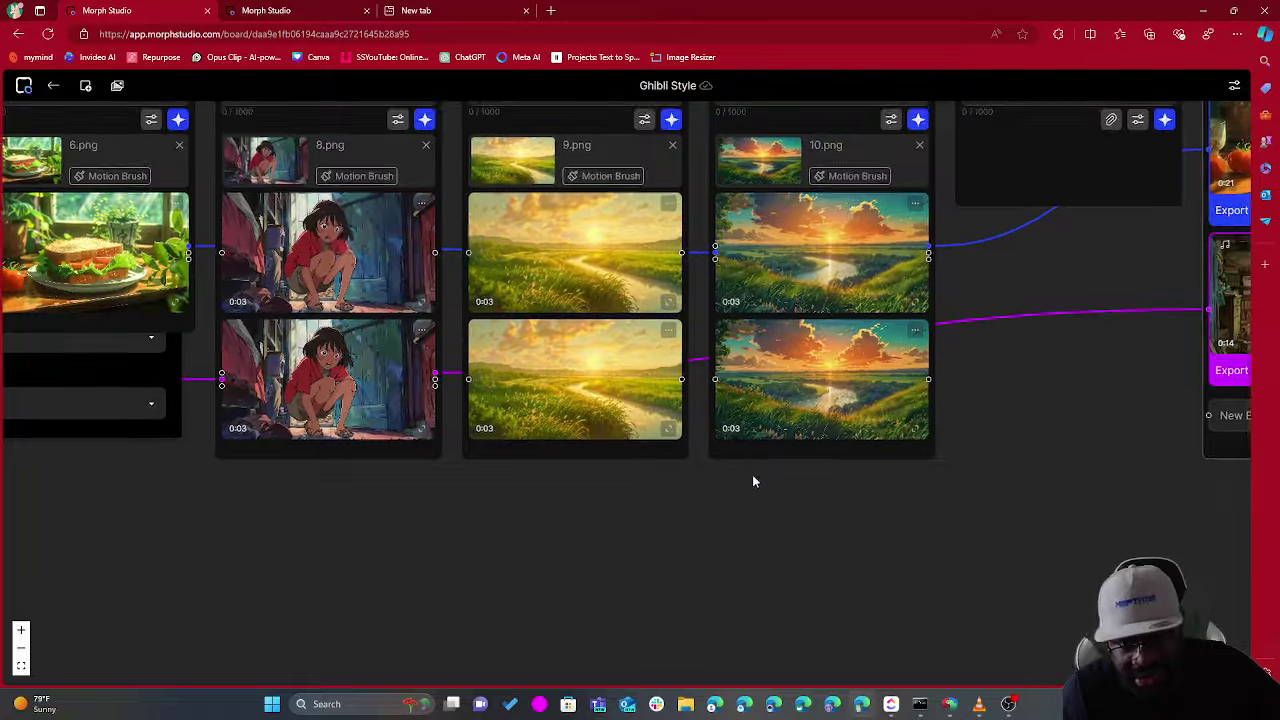
drag(754, 480, 451, 606)
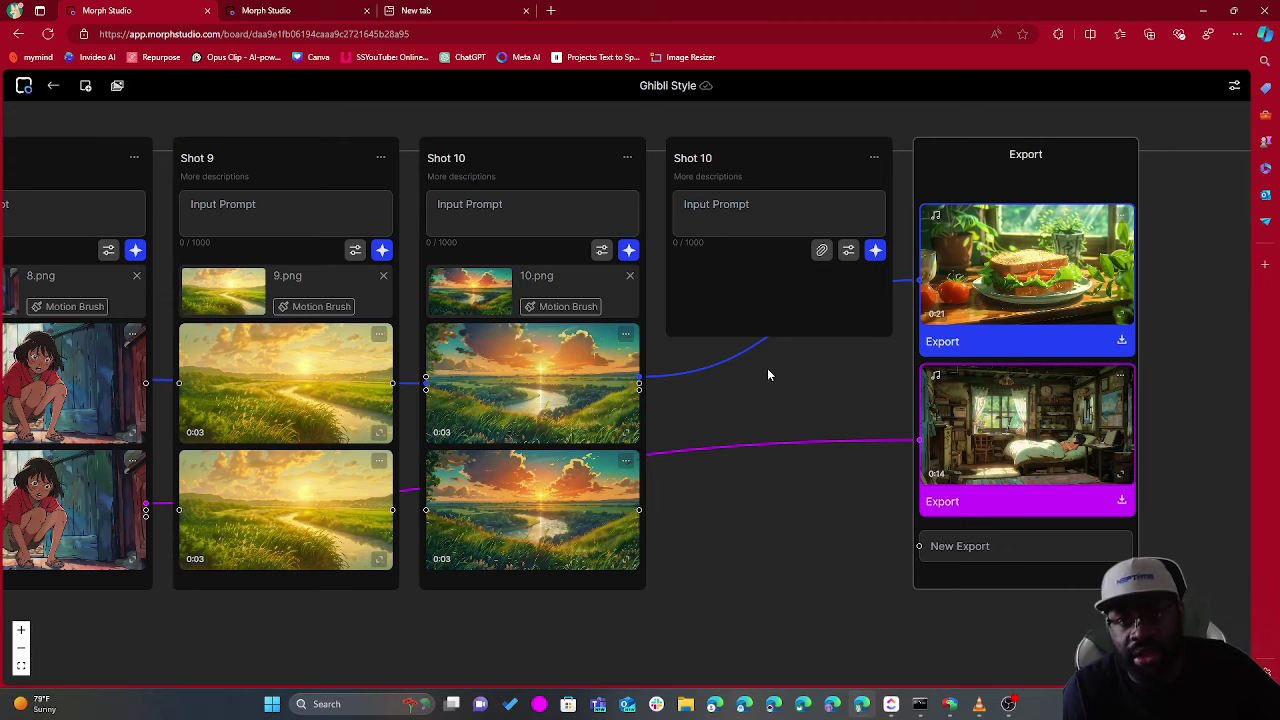
drag(768, 371, 858, 524)
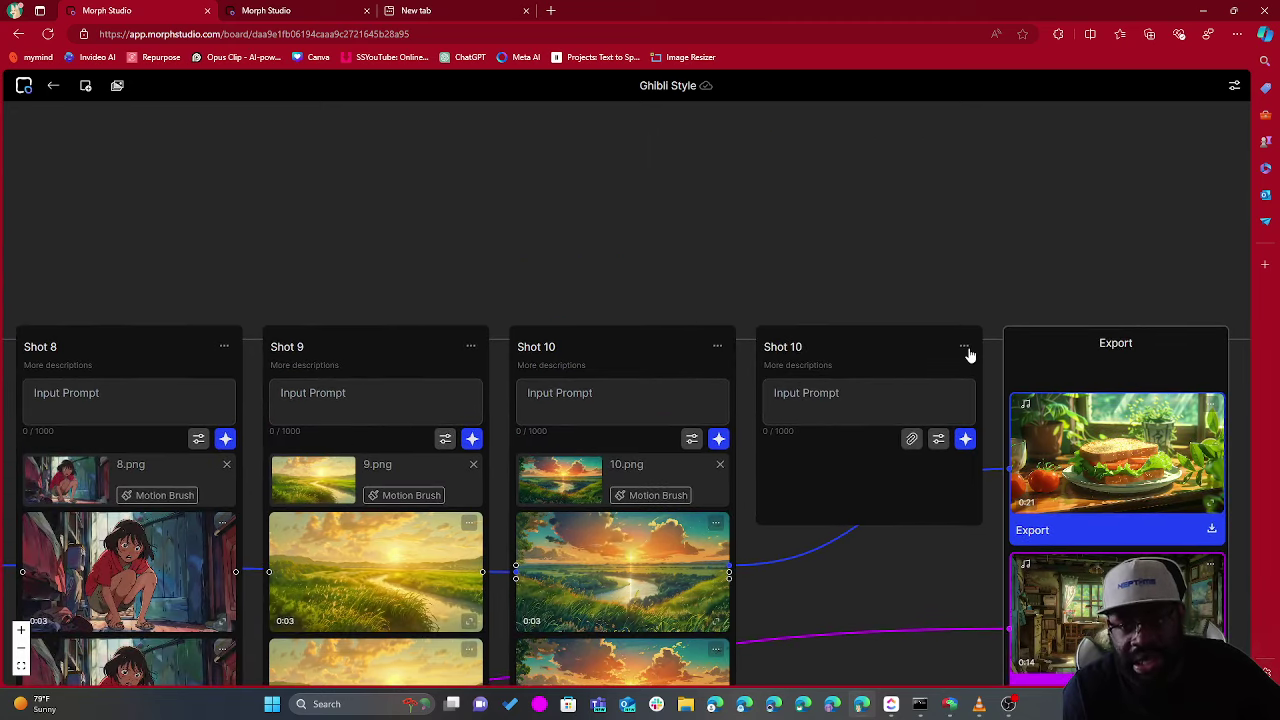
click(965, 348)
click(609, 457)
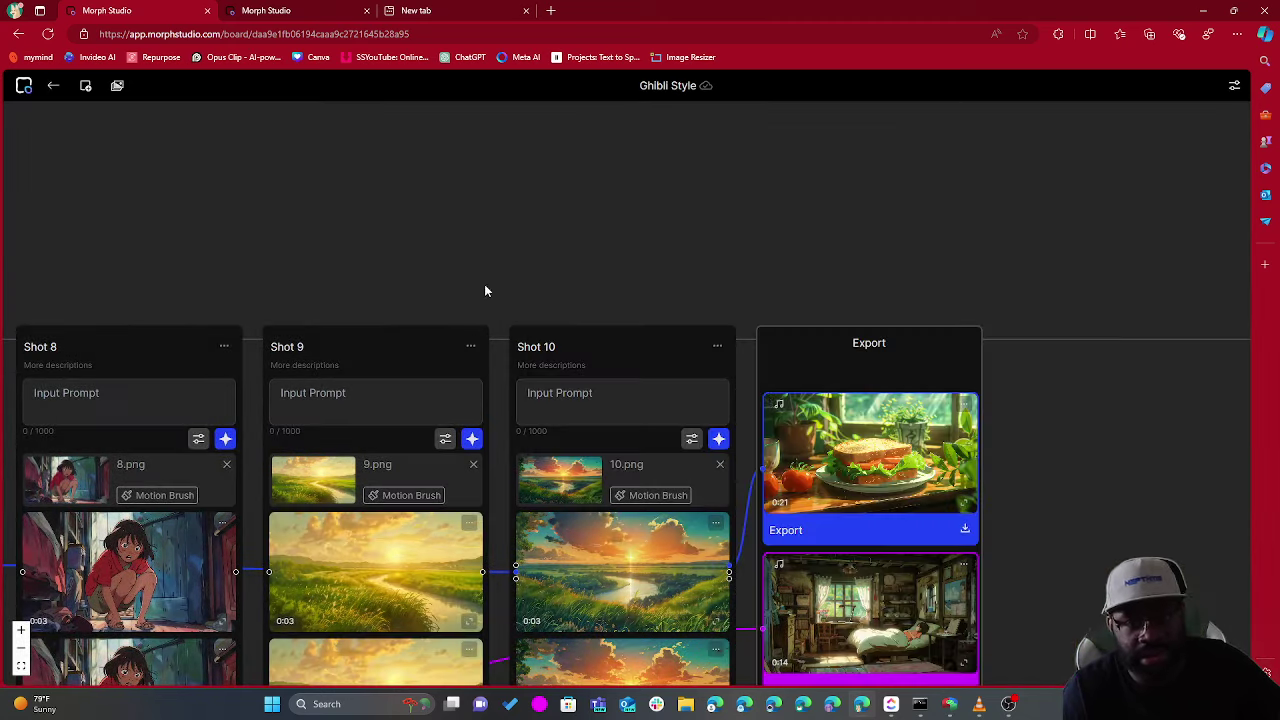
scroll(772, 282, left, 5)
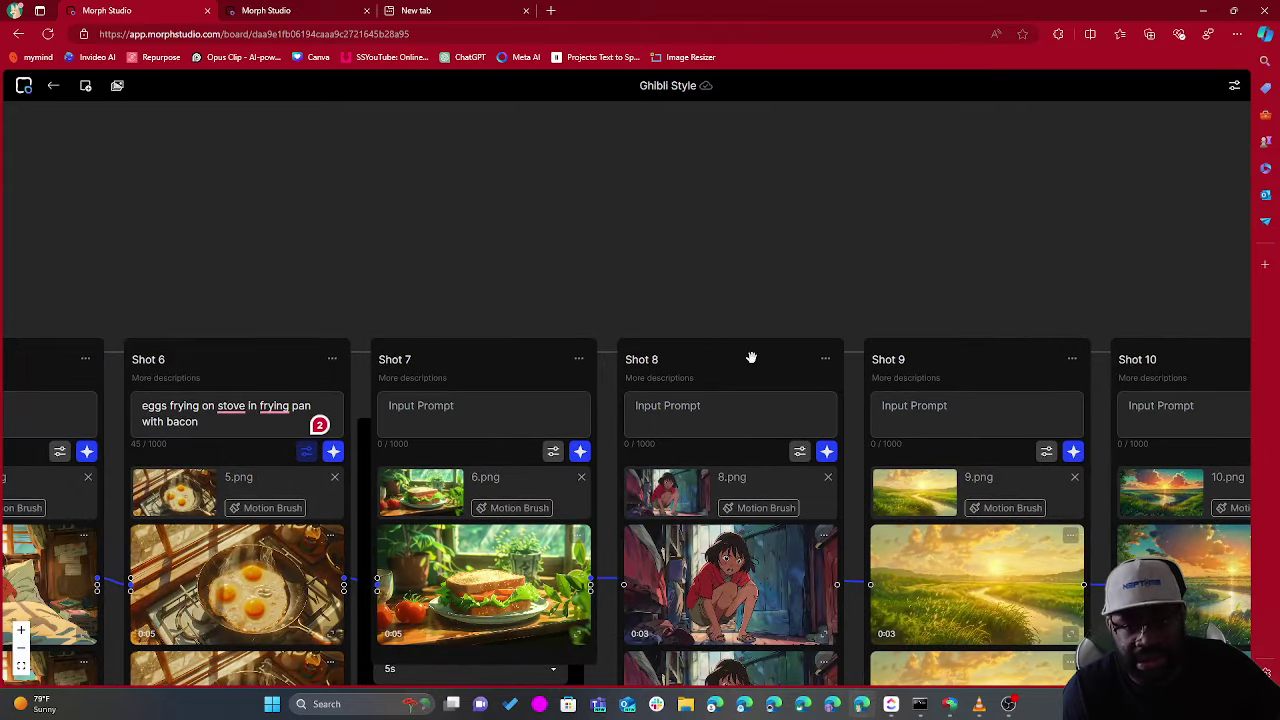
Open Shot 8's name and description details and close them without making changes.
click(822, 360)
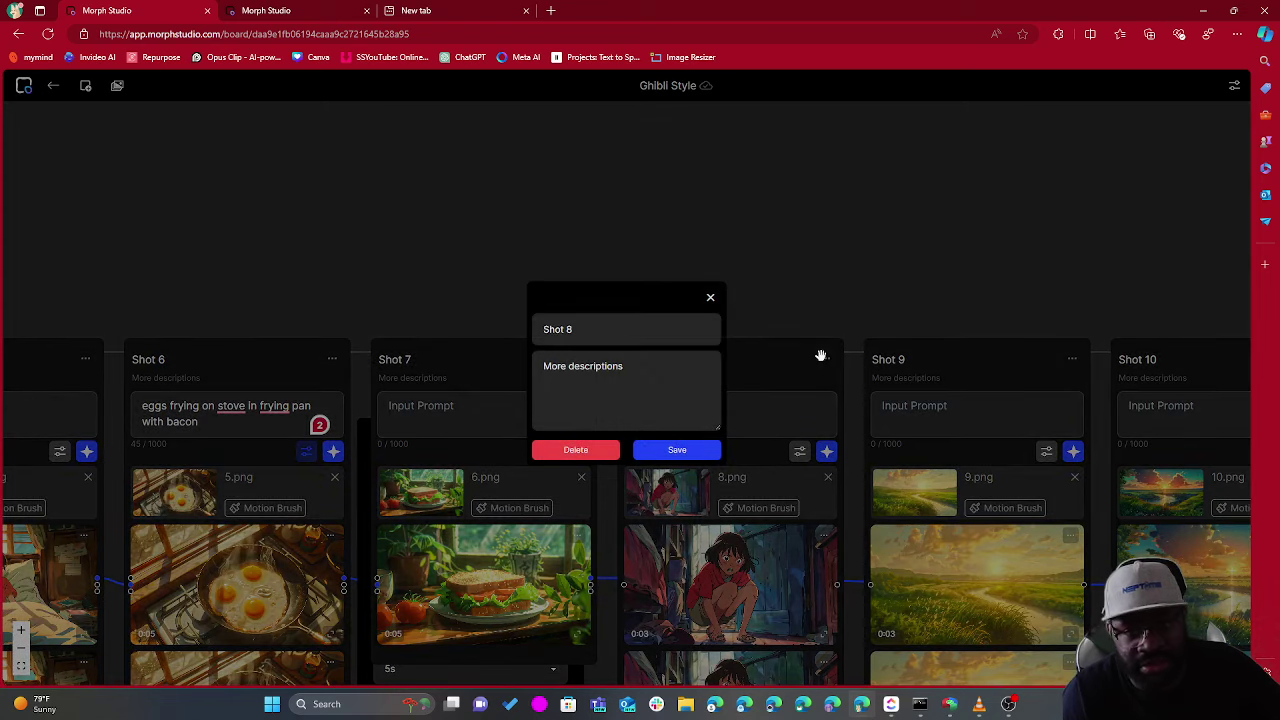
click(710, 300)
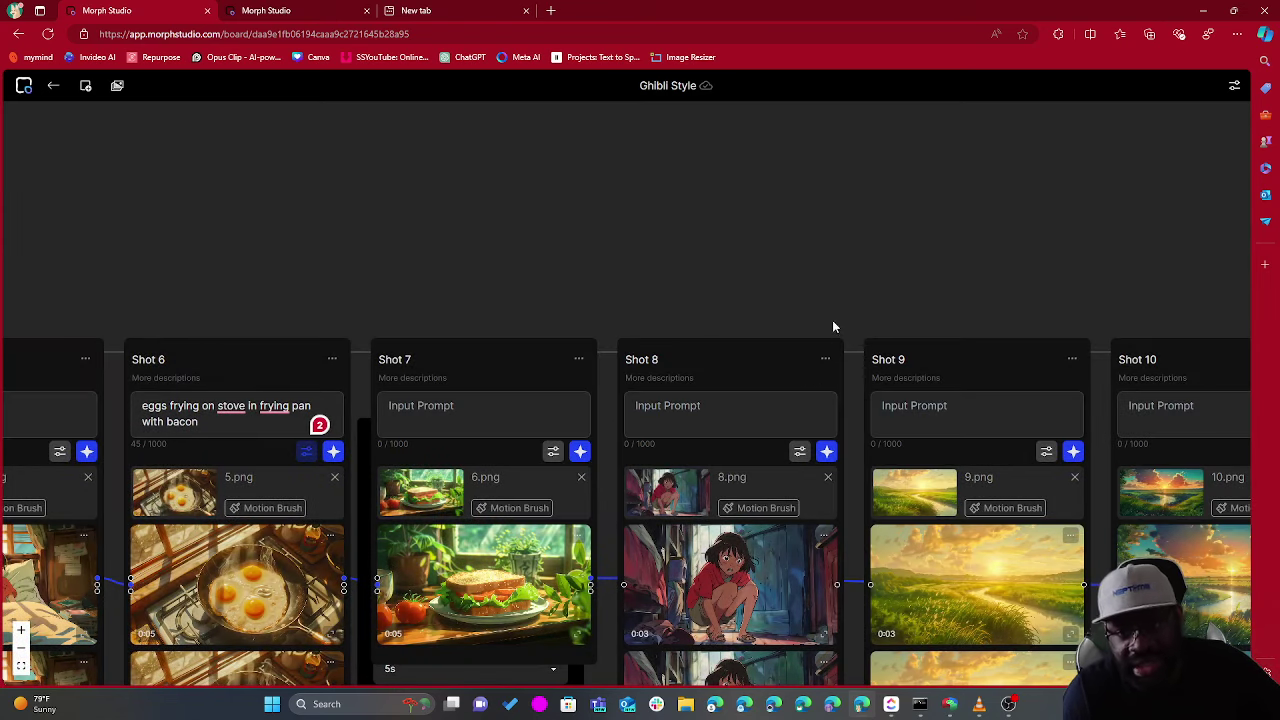
scroll(800, 396, down, 2)
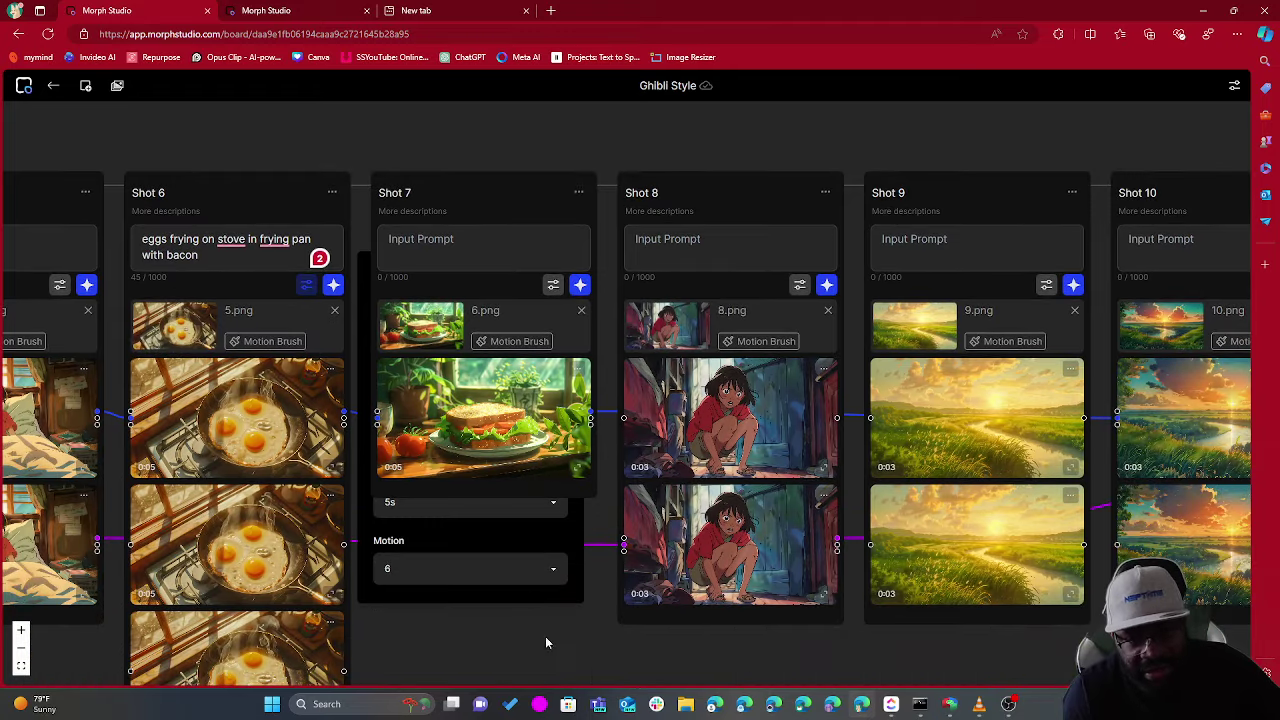
Examine the linked clips across the Ghibli Style board from Shot 2 to the Export column, including the clip generating in Shot 6.
scroll(545, 636, left, 7)
scroll(649, 577, left, 6)
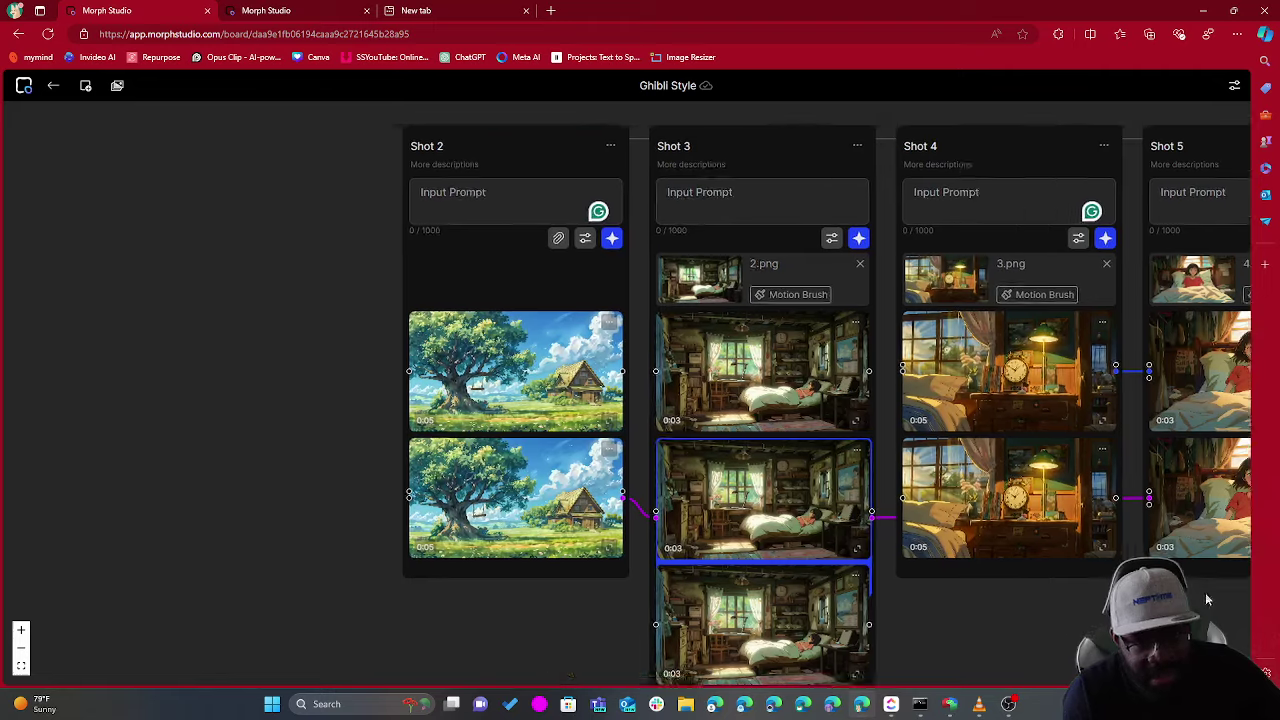
scroll(1049, 580, right, 3)
scroll(632, 590, right, 5)
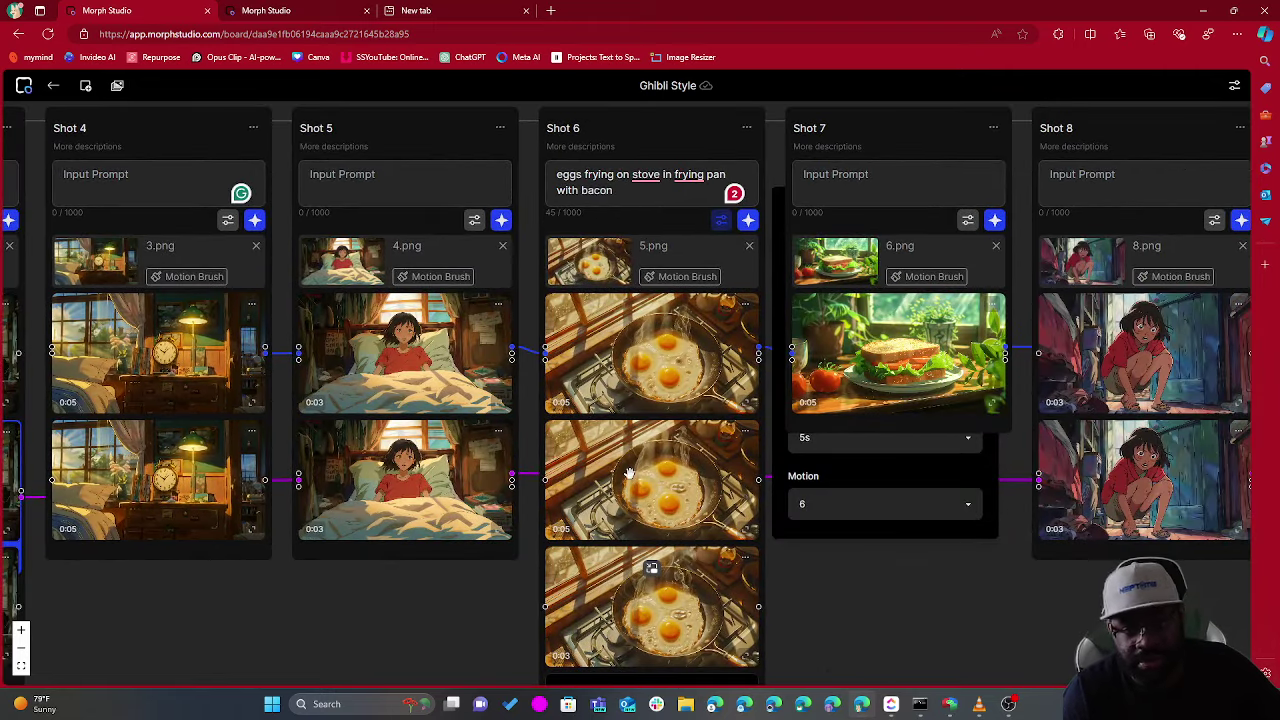
scroll(651, 572, down, 1)
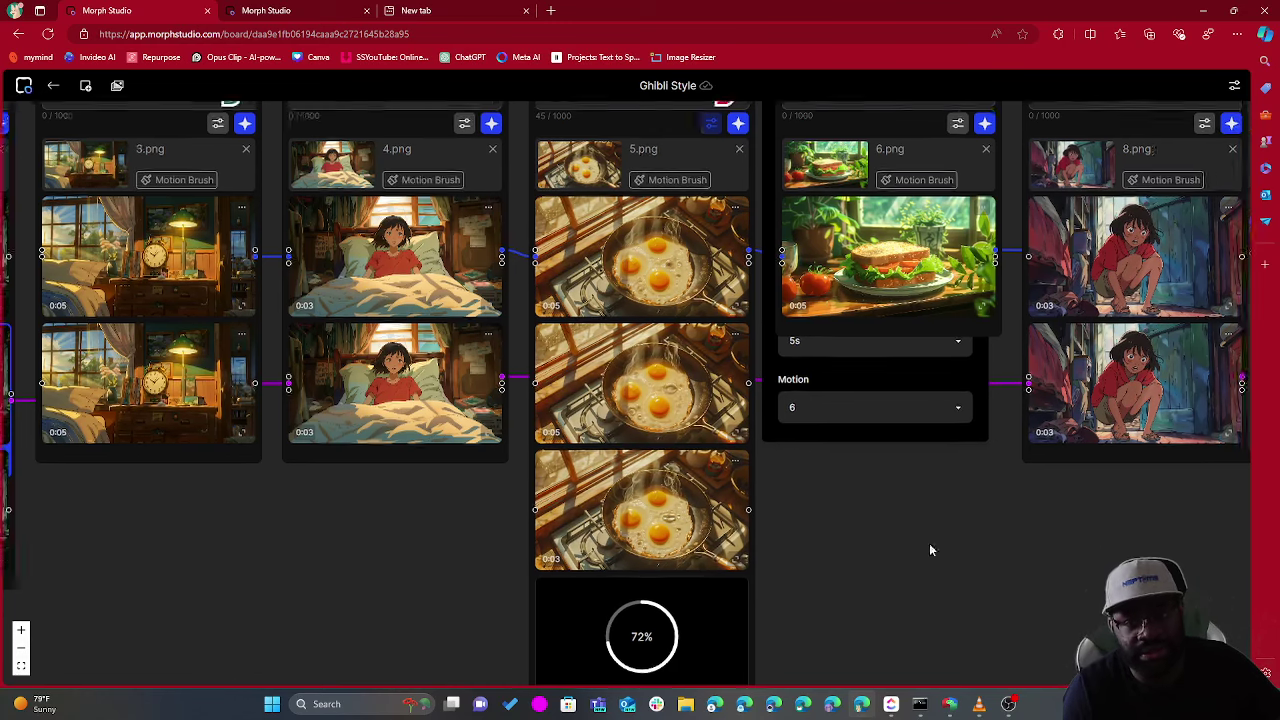
drag(929, 543, 359, 576)
drag(88, 329, 297, 460)
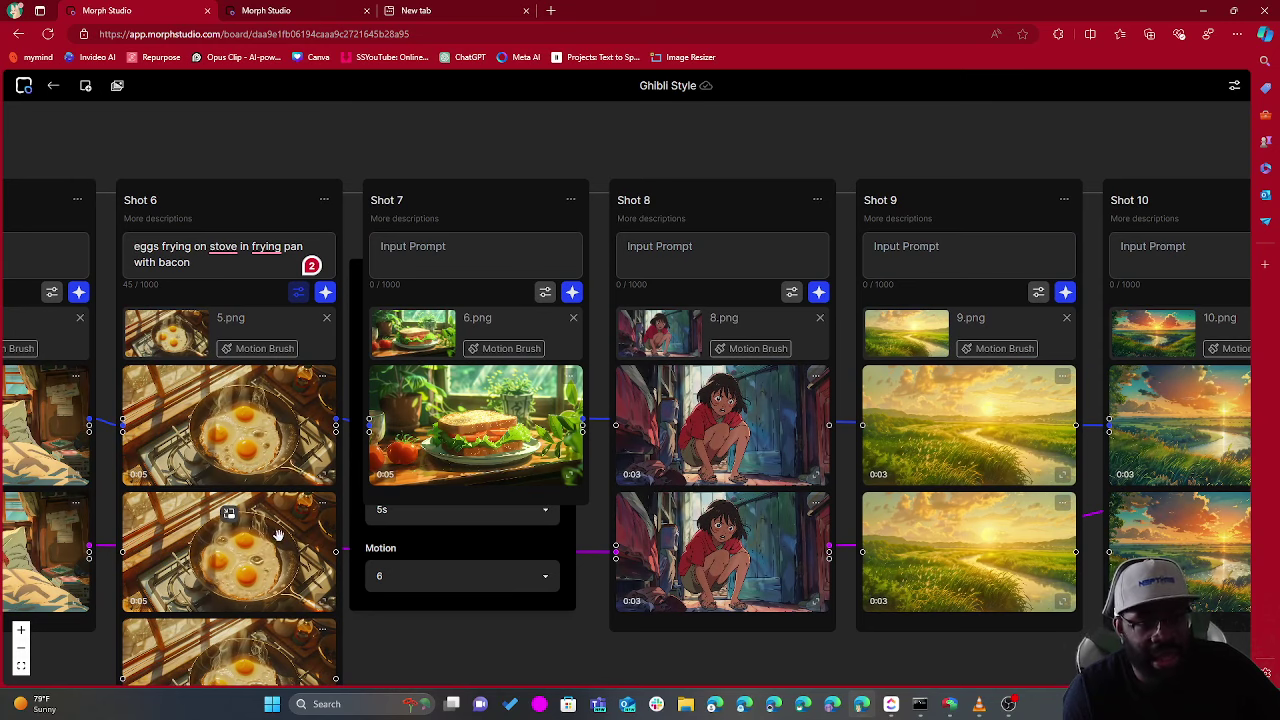
drag(511, 607, 124, 568)
scroll(722, 418, up, 1)
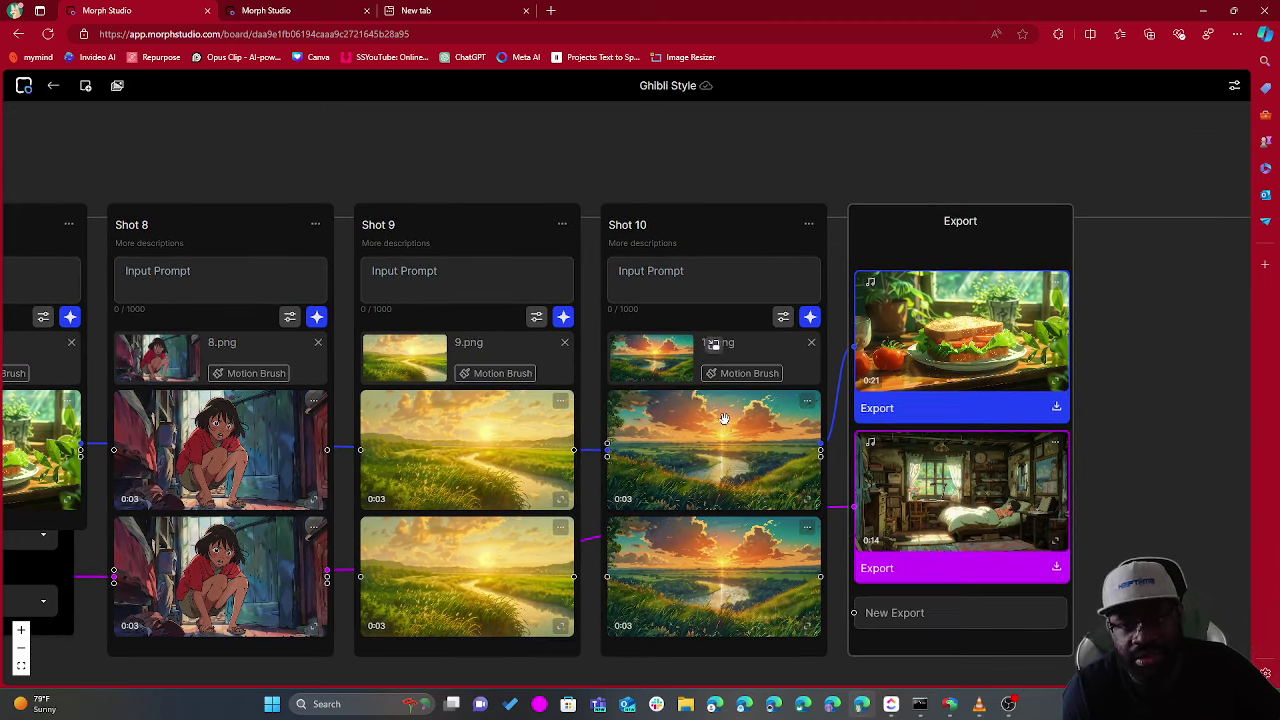
scroll(831, 344, up, 2)
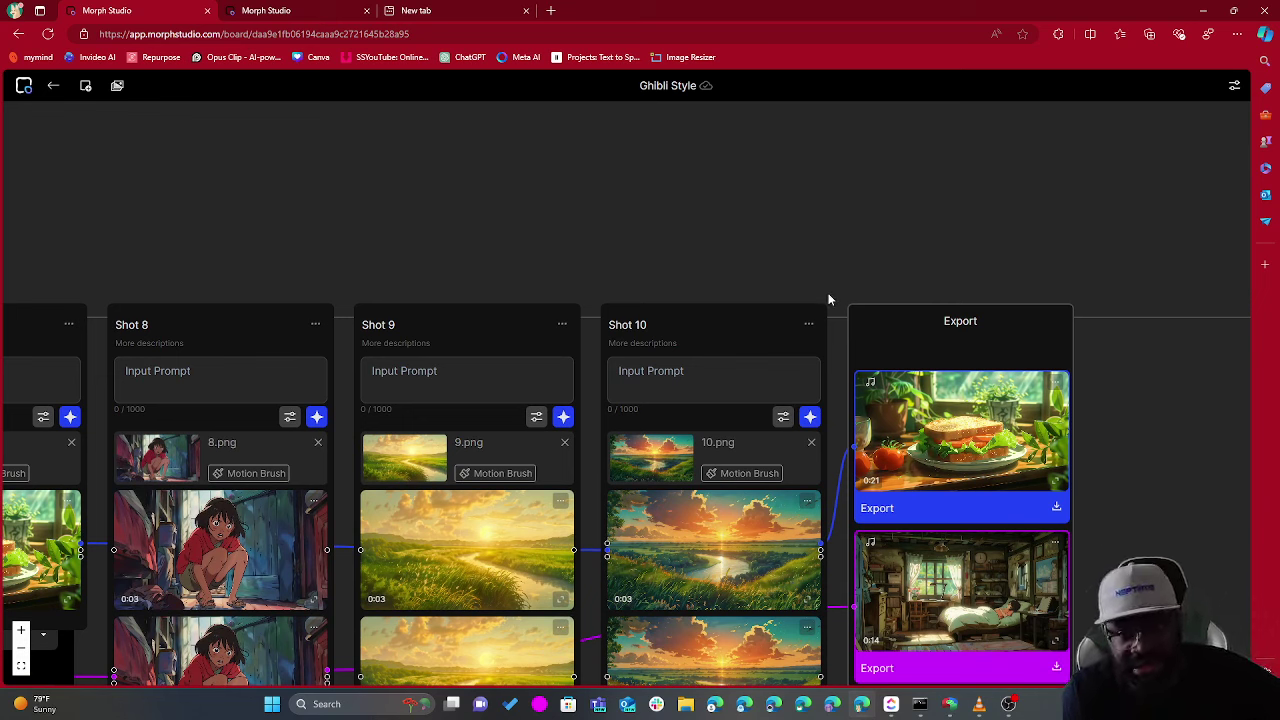
drag(695, 288, 1087, 163)
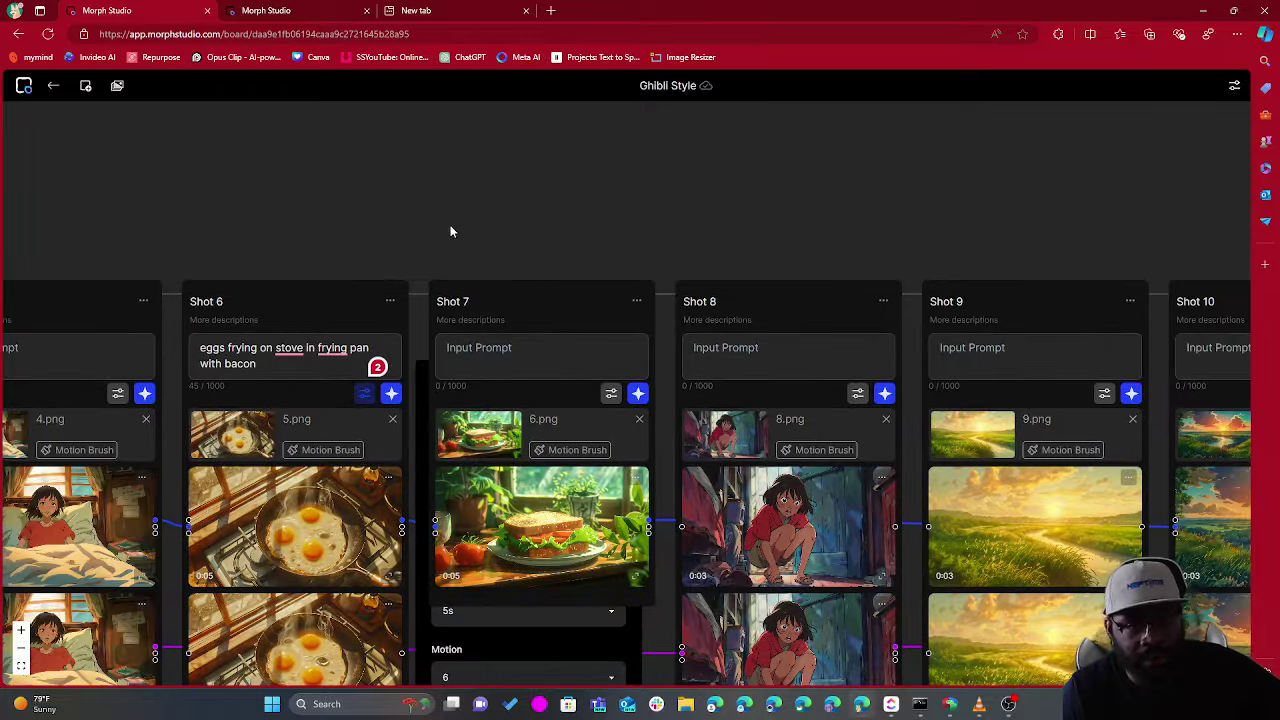
drag(449, 229, 1137, 53)
drag(485, 108, 673, 170)
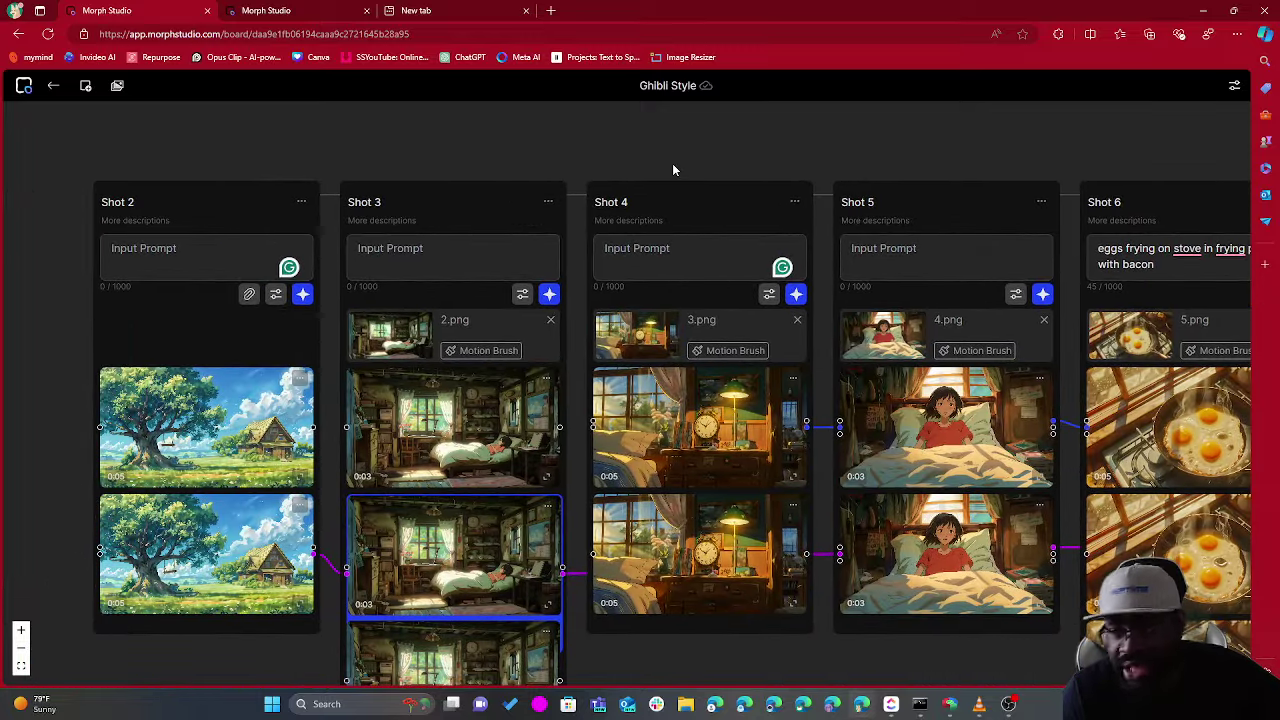
Compare the Cyberpunk board's shot layout with the Ghibli Style board, ending on the Cyberpunk board.
click(257, 10)
drag(688, 262, 623, 345)
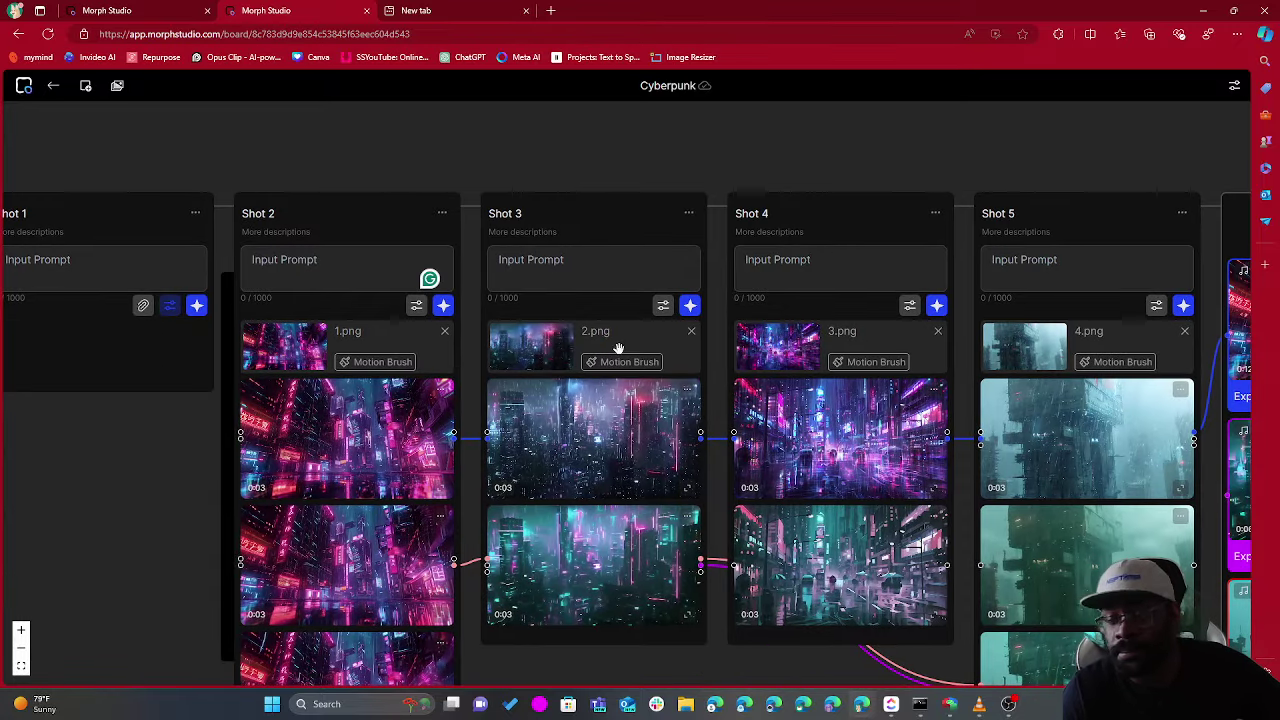
click(171, 14)
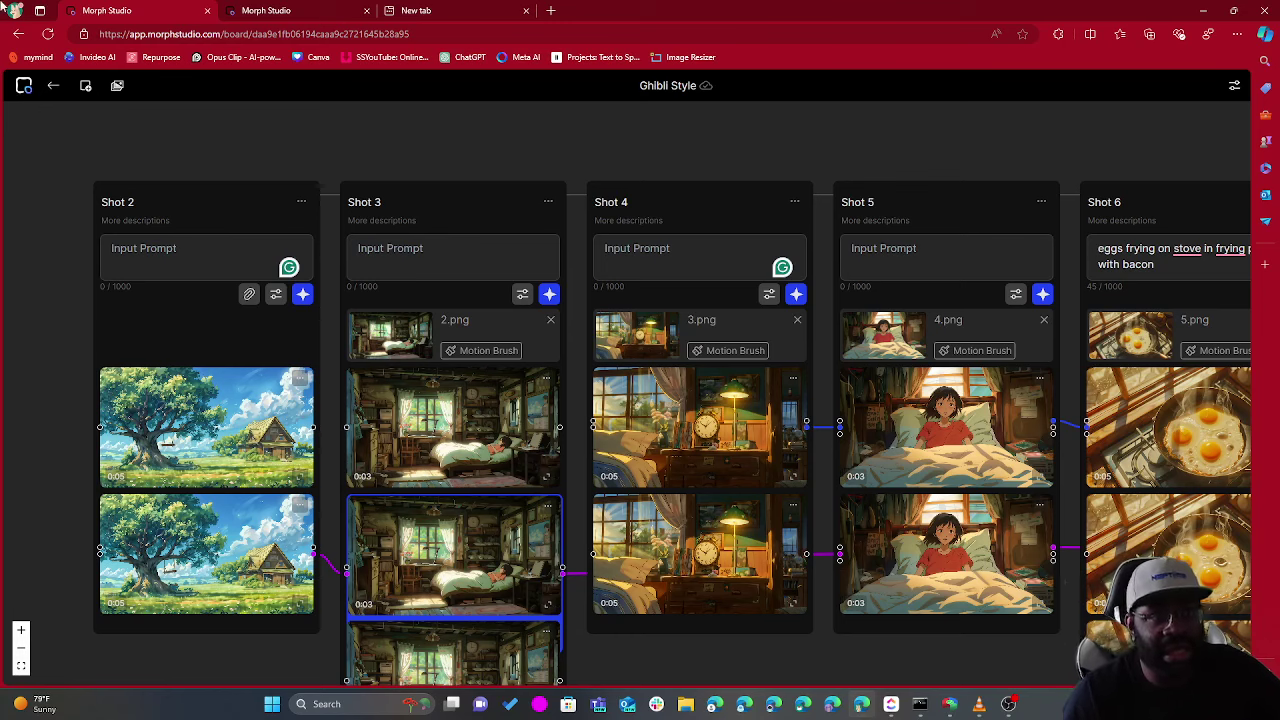
click(330, 11)
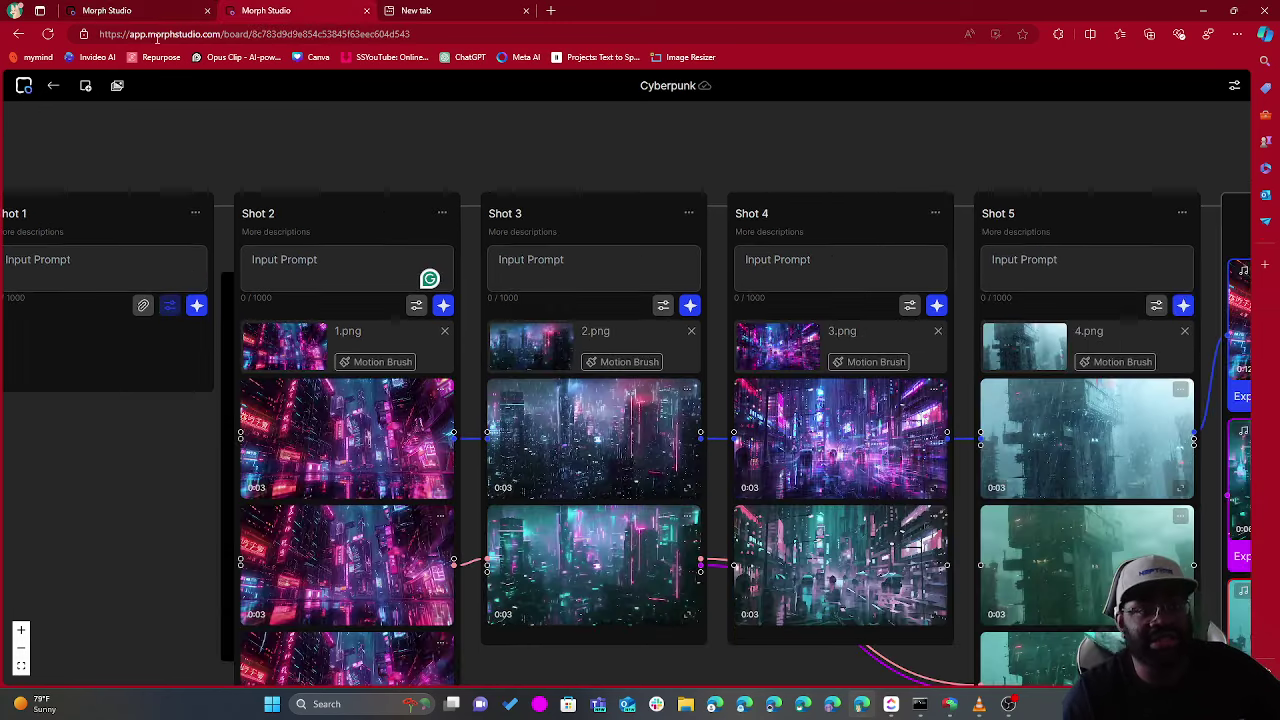
Leave the Cyberpunk board for the project library, go to the Morph Studio home page and browse the Explore templates.
click(45, 90)
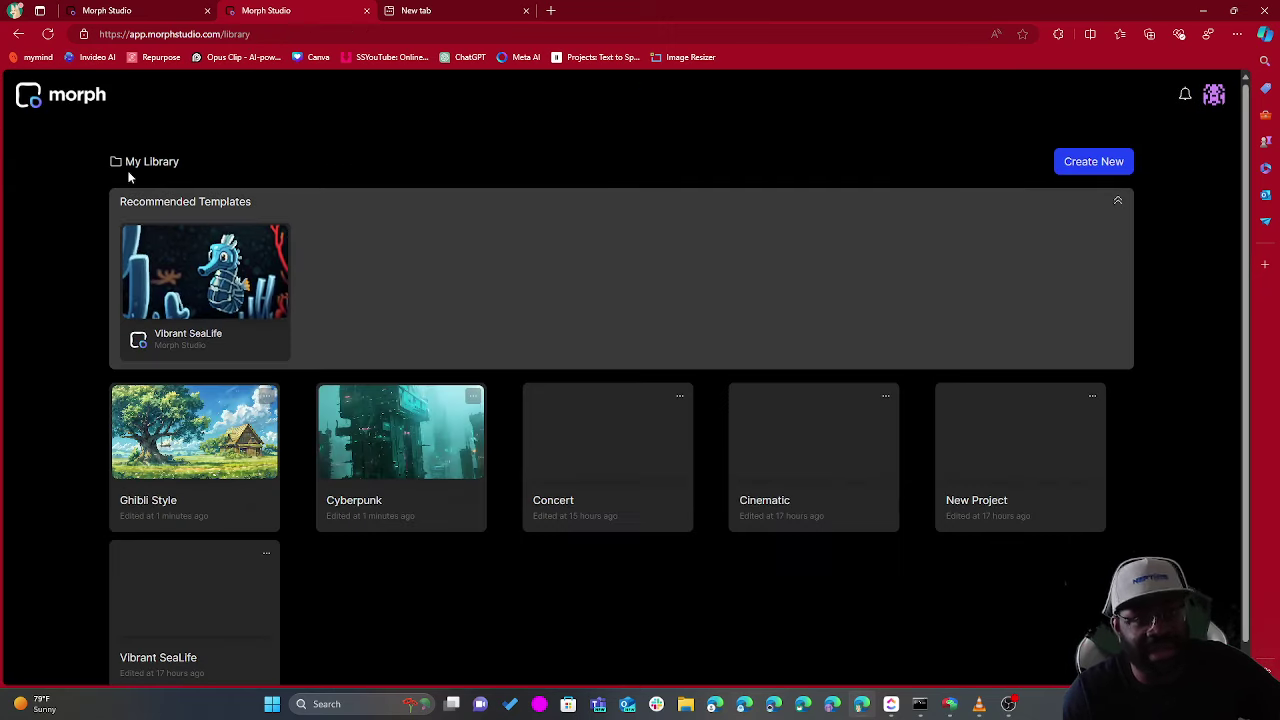
click(55, 96)
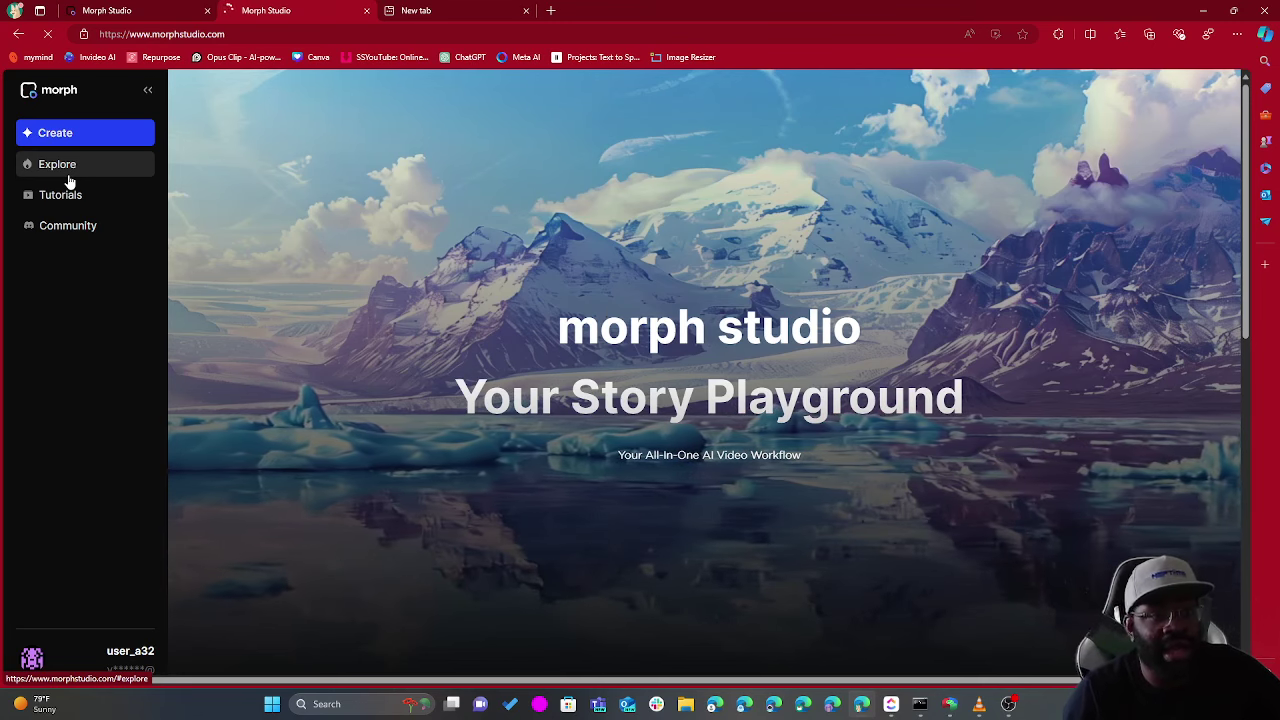
click(69, 178)
scroll(510, 357, down, 2)
scroll(510, 357, down, 1)
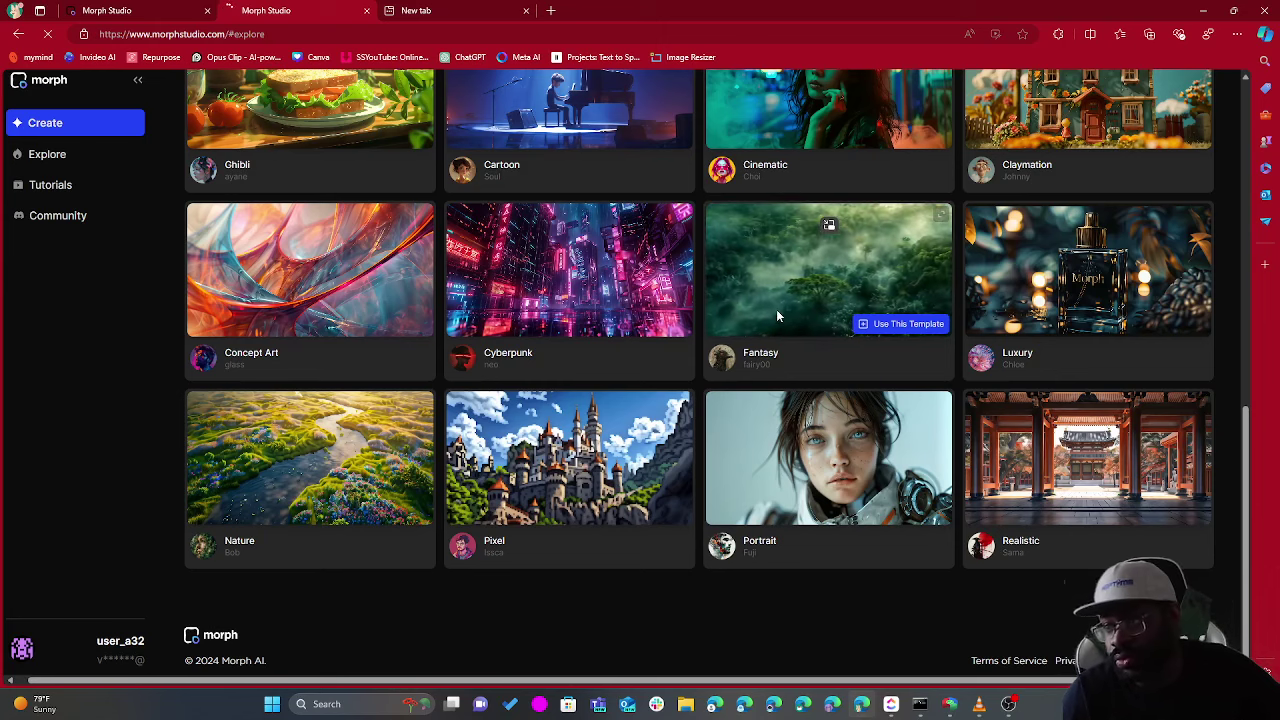
Return to the Ghibli Style board, open Shot 3's generation settings and review its model, camera, duration and motion options.
click(165, 14)
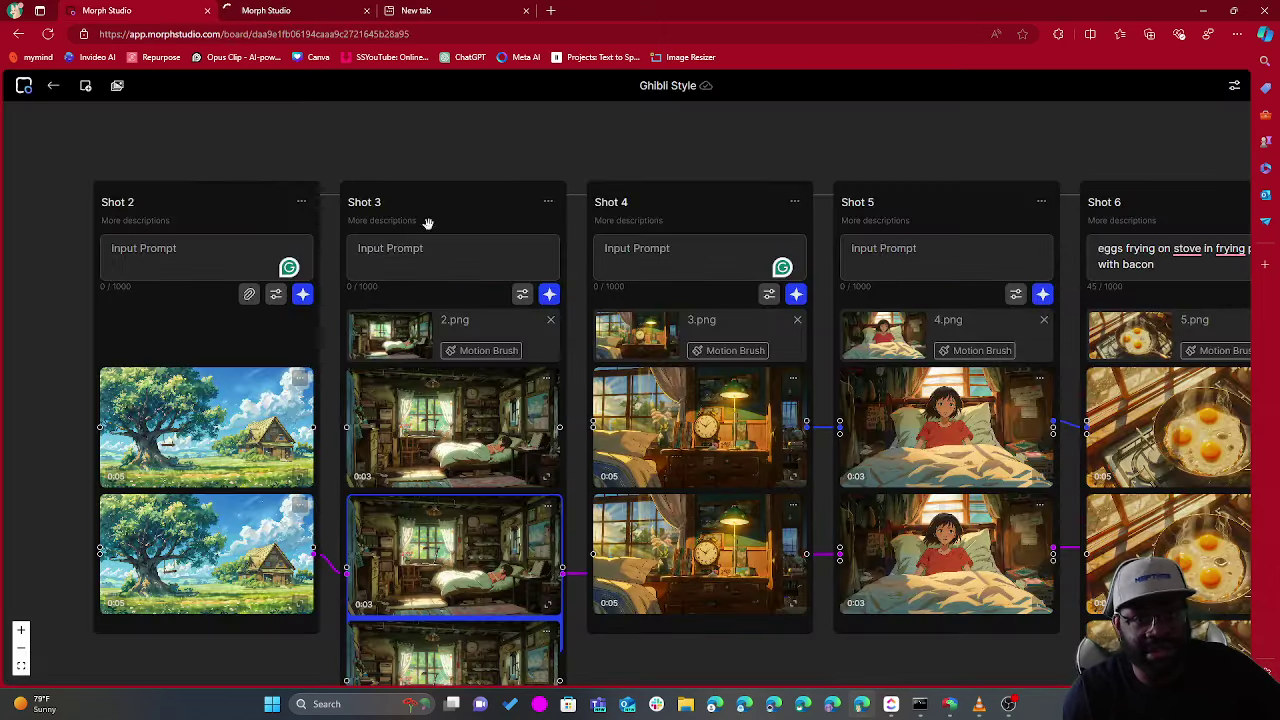
scroll(400, 420, right, 5)
scroll(200, 428, left, 10)
scroll(200, 428, up, 2)
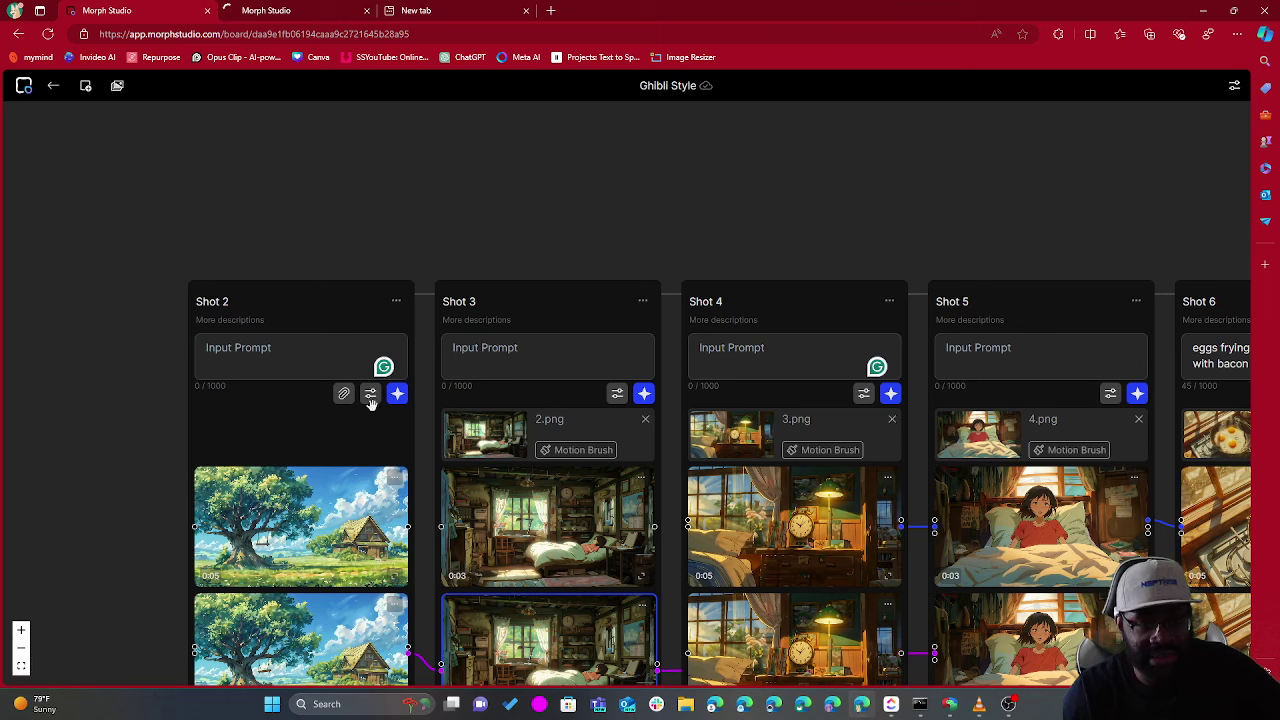
click(618, 396)
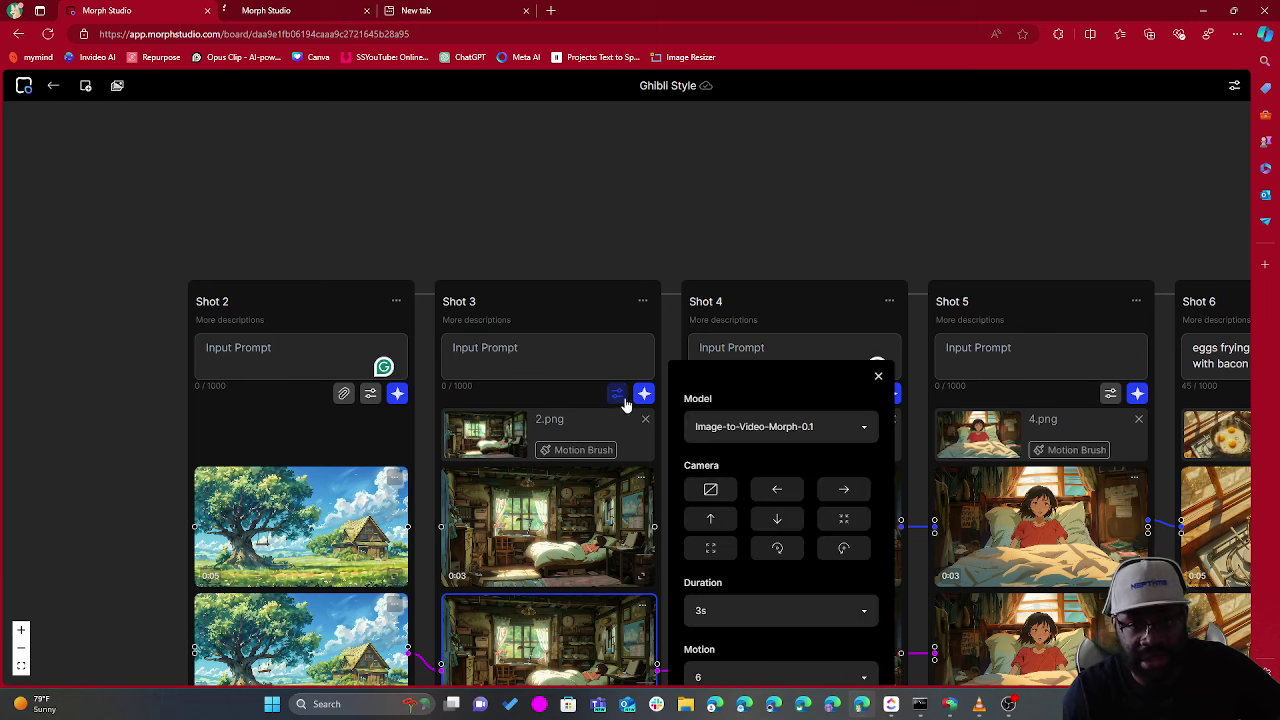
click(762, 430)
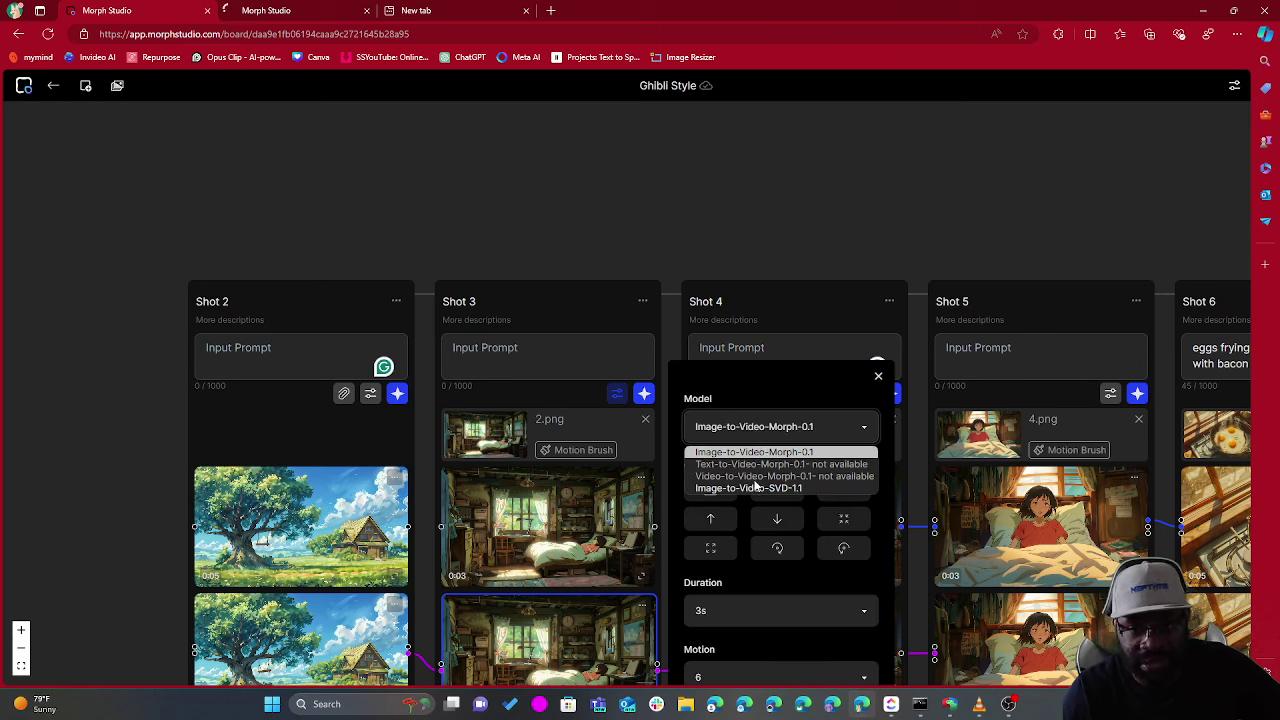
scroll(771, 565, down, 2)
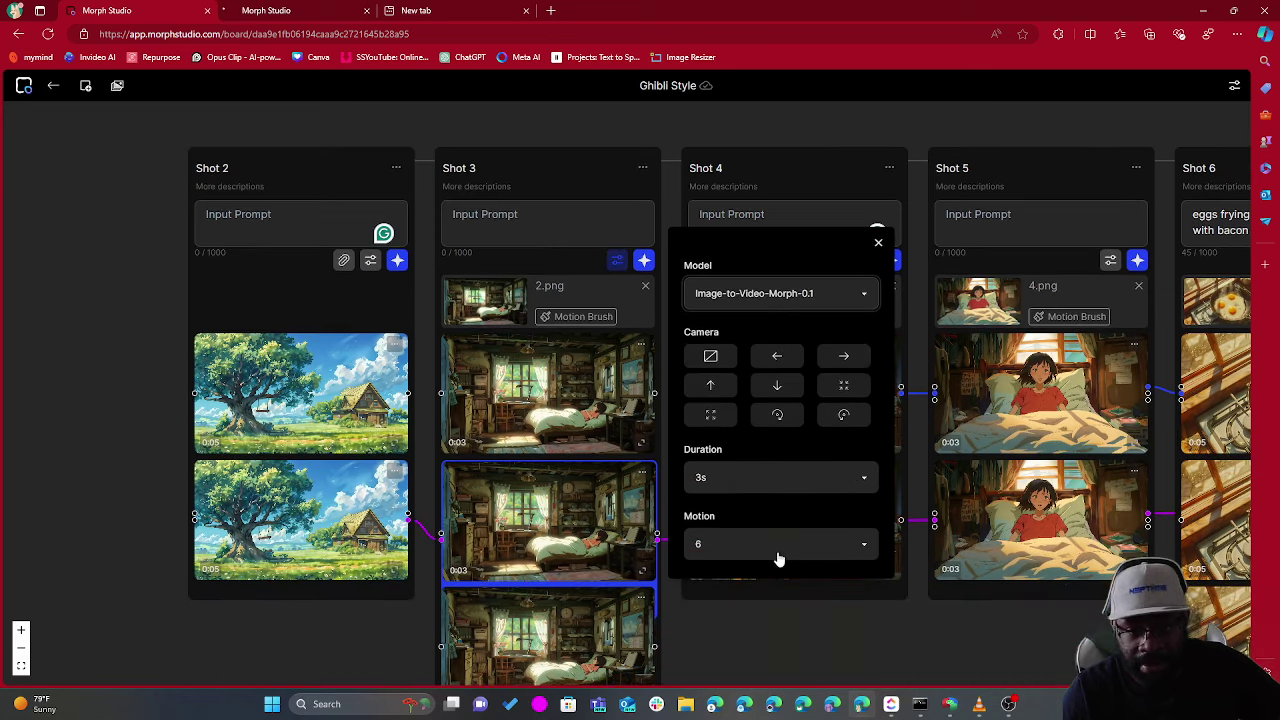
scroll(781, 547, up, 2)
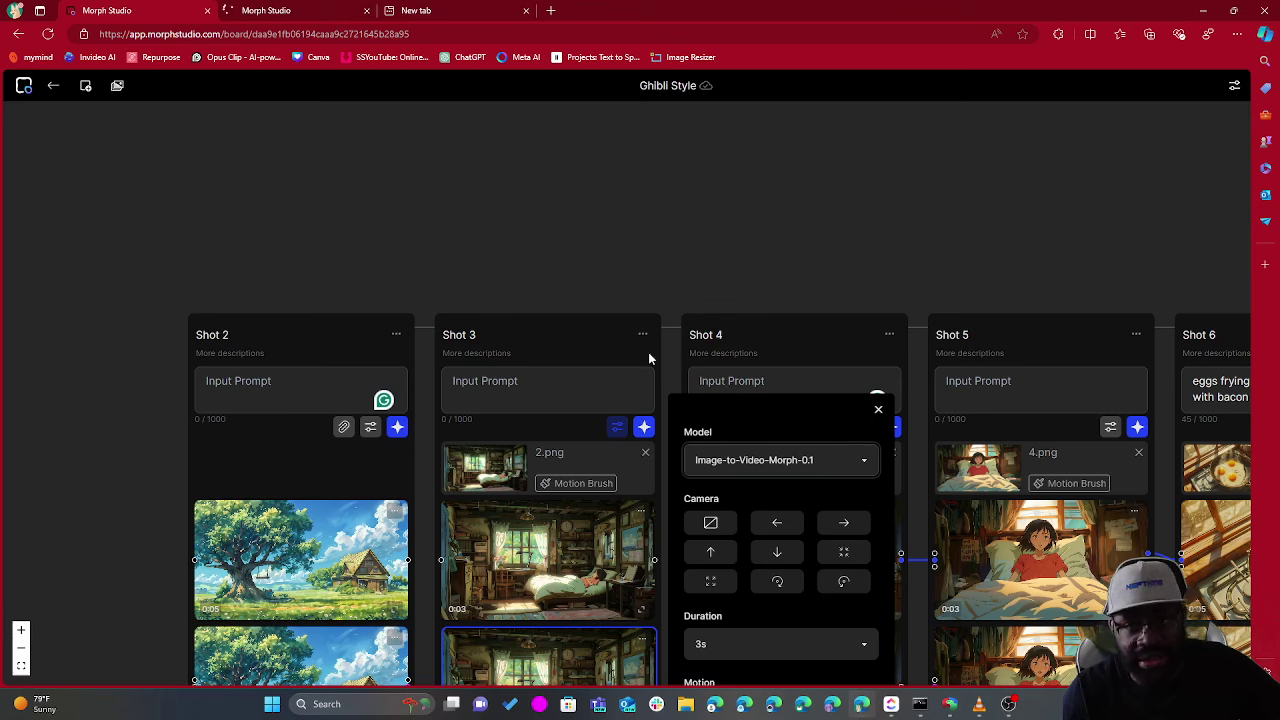
scroll(657, 249, right, 8)
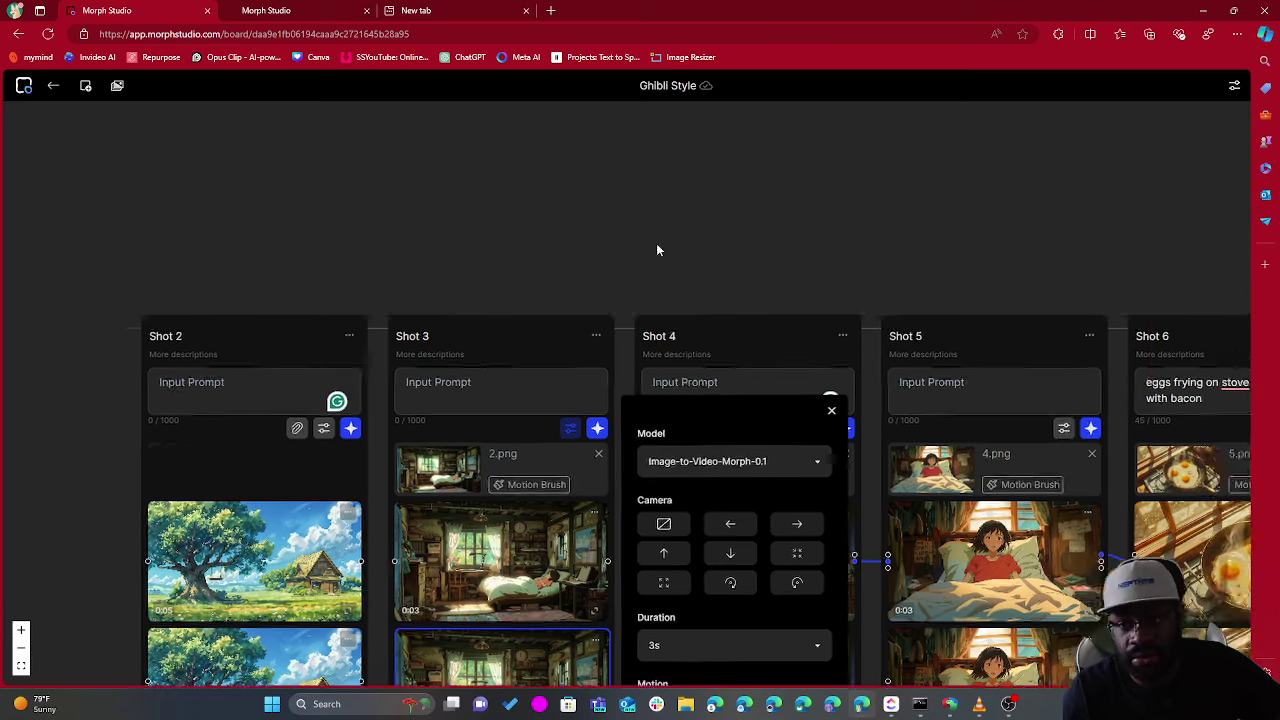